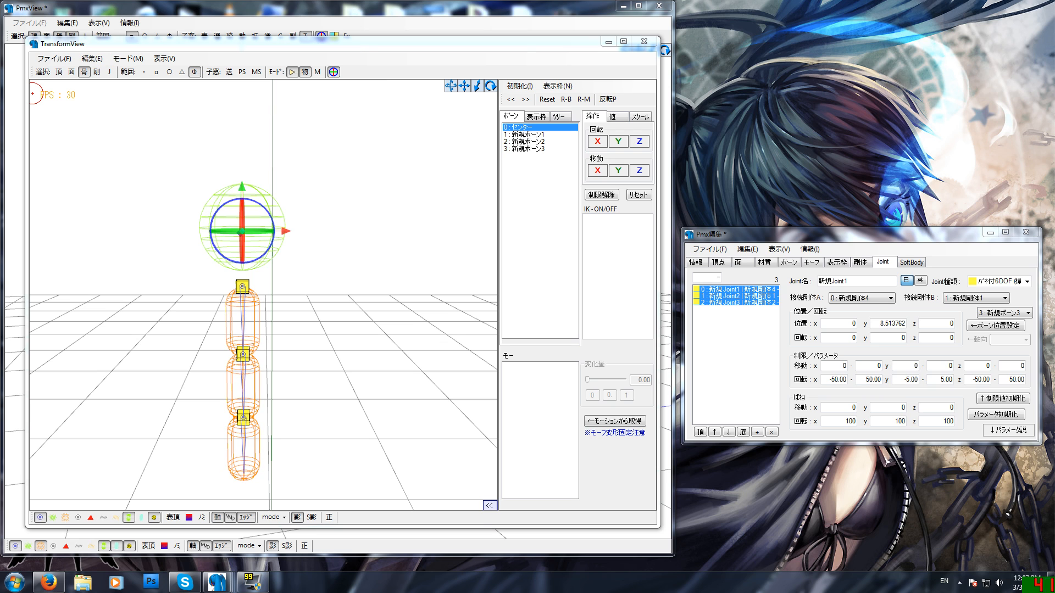
Switch to Firefox and review the PMX Editor downloads on the AniMiku tools page and in the deviantART profile's FAQ
click(48, 581)
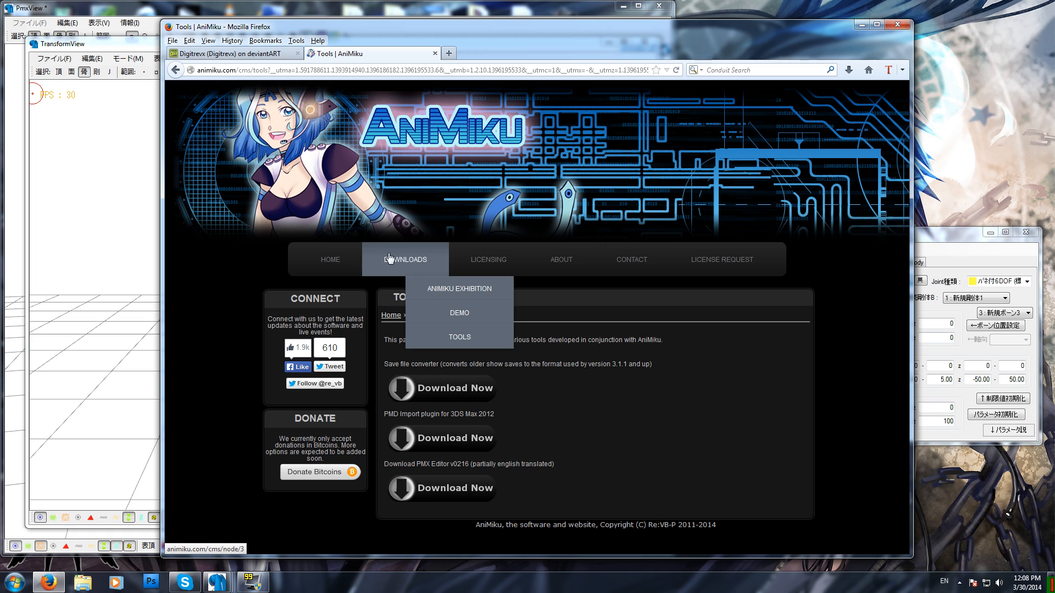
mouse_move(405, 272)
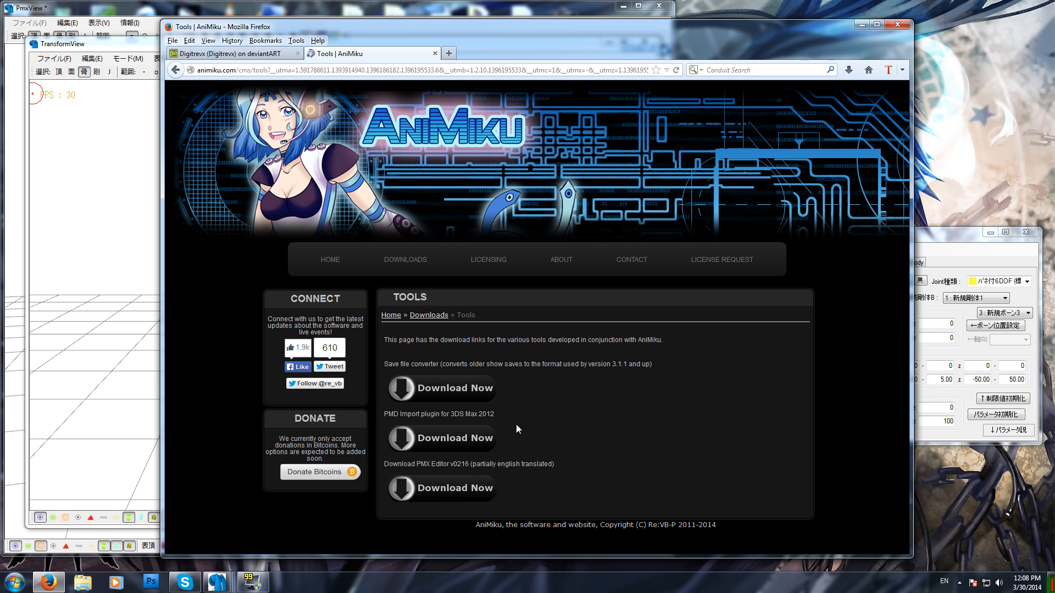
click(254, 59)
drag(907, 240, 900, 168)
scroll(901, 186, down, 7)
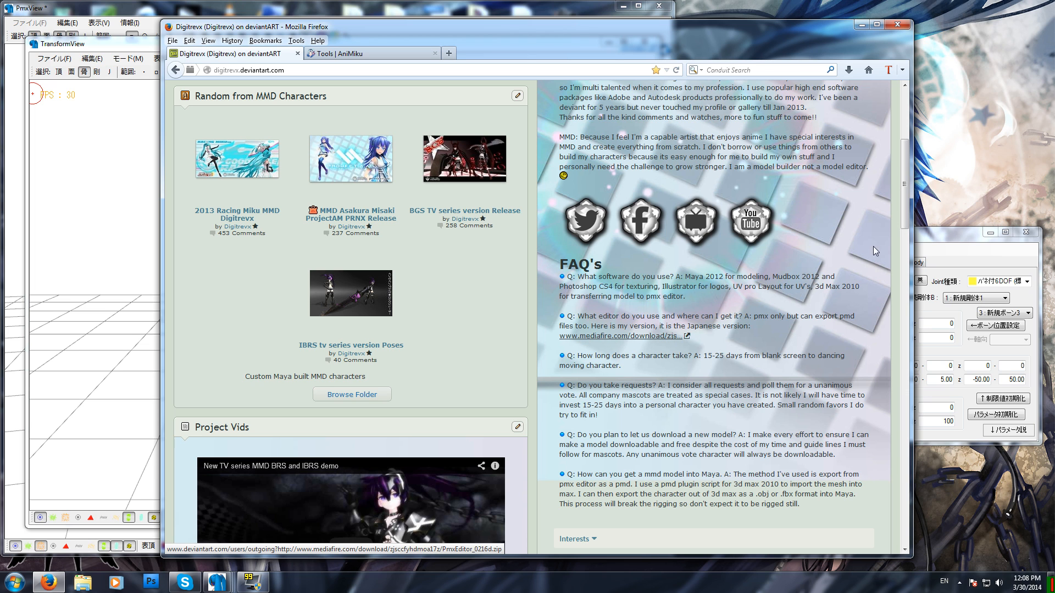
click(860, 24)
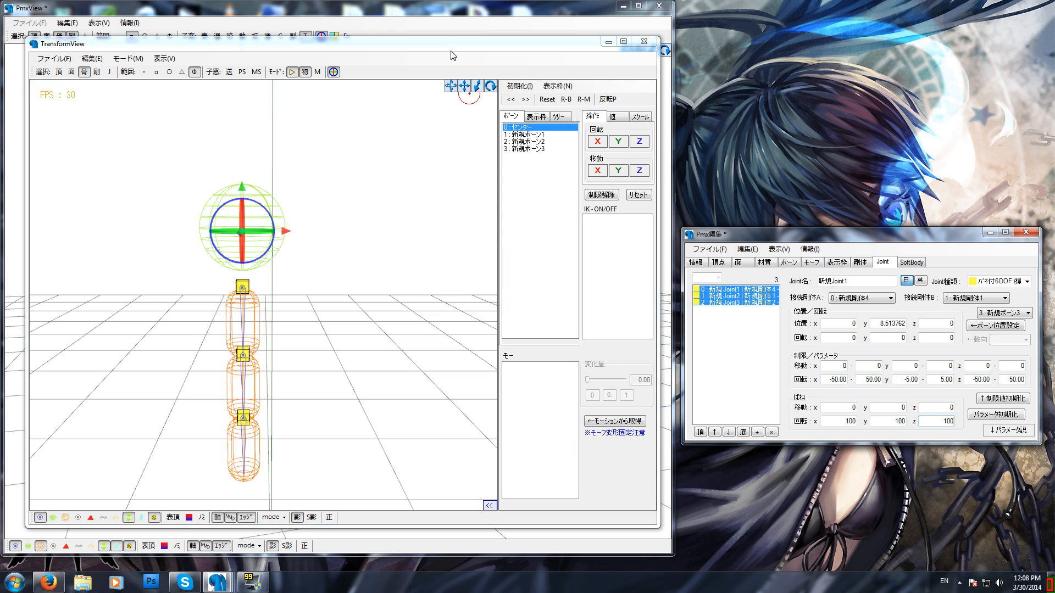
Test the finished chain's physics by moving the センター bone sideways both ways in TransformView, and close that preview
drag(445, 44, 450, 45)
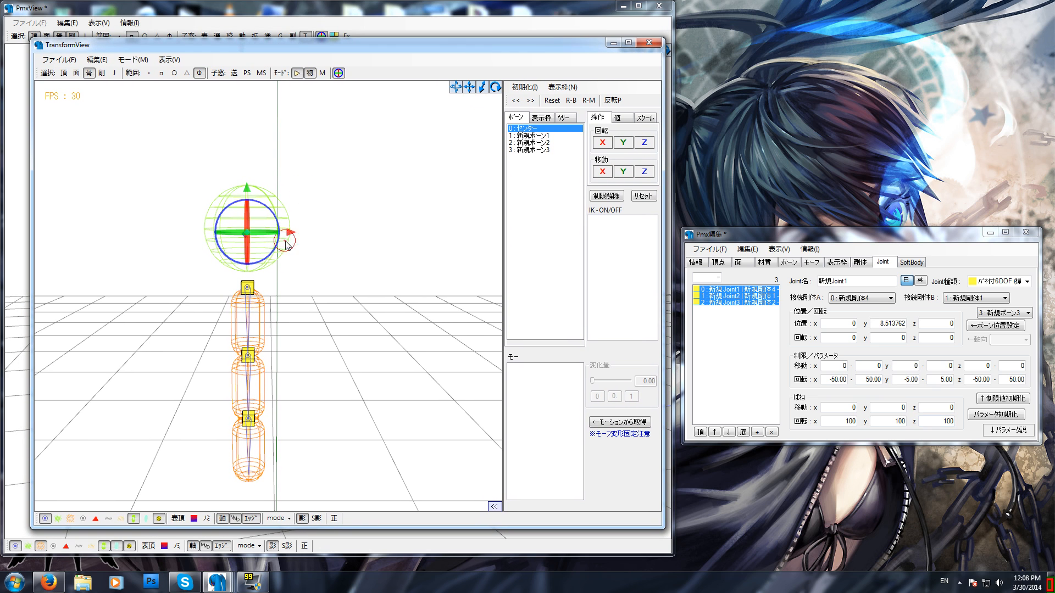
drag(295, 231, 349, 232)
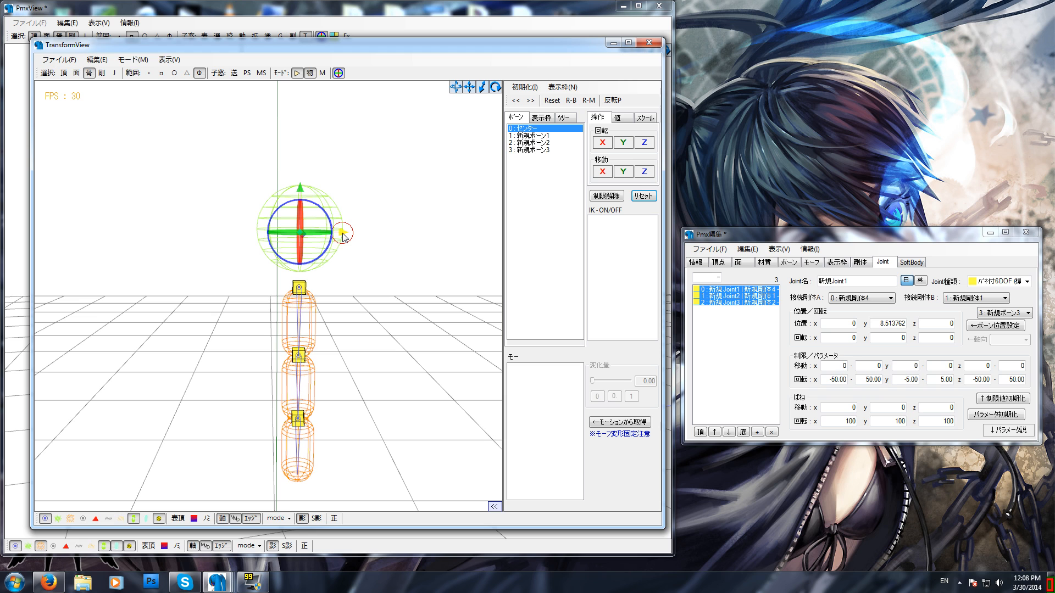
drag(343, 235, 251, 234)
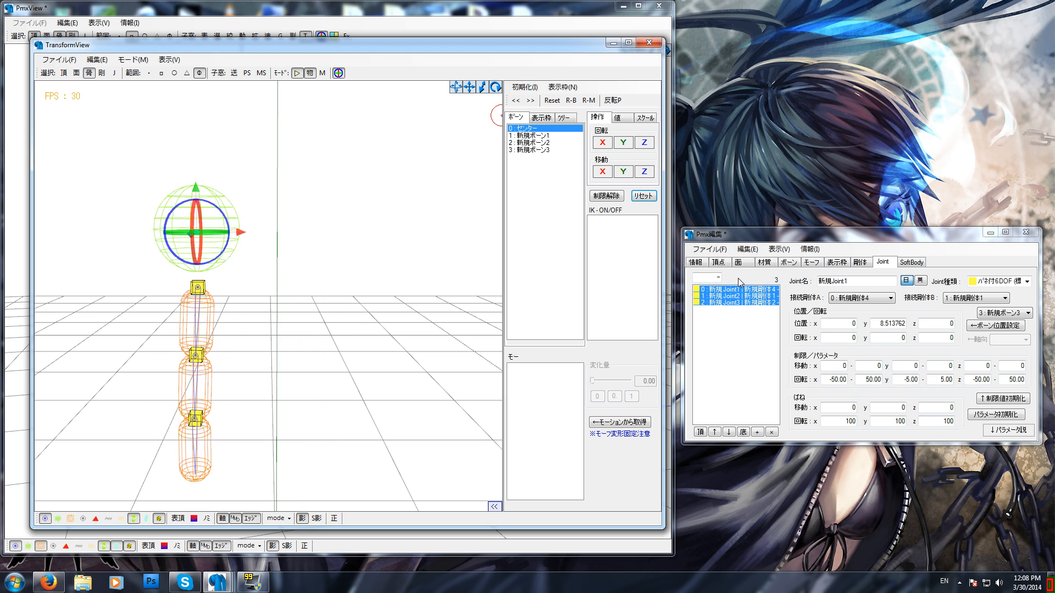
click(649, 42)
click(709, 249)
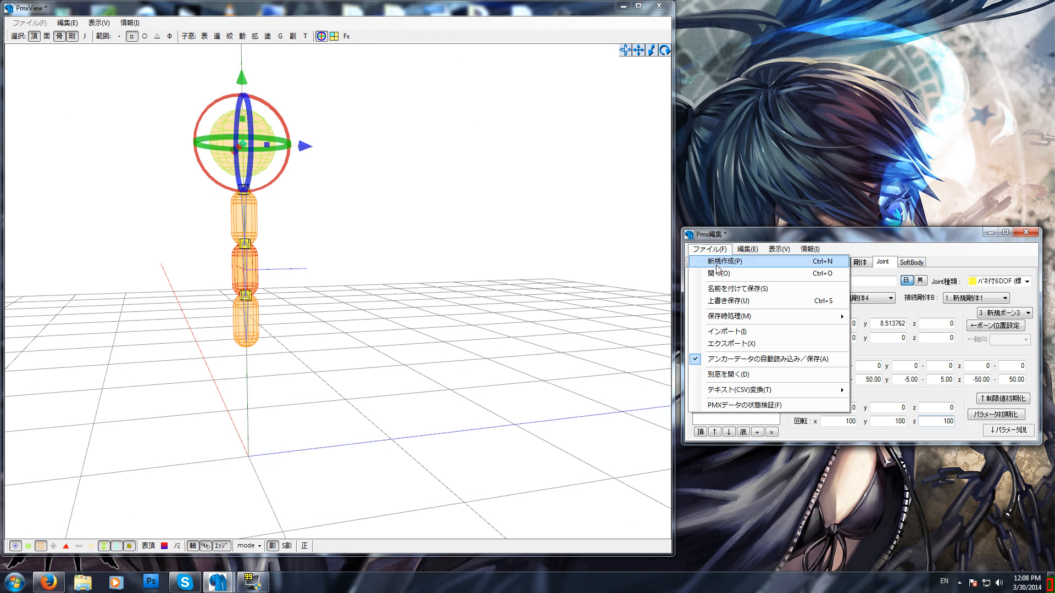
click(719, 273)
click(546, 326)
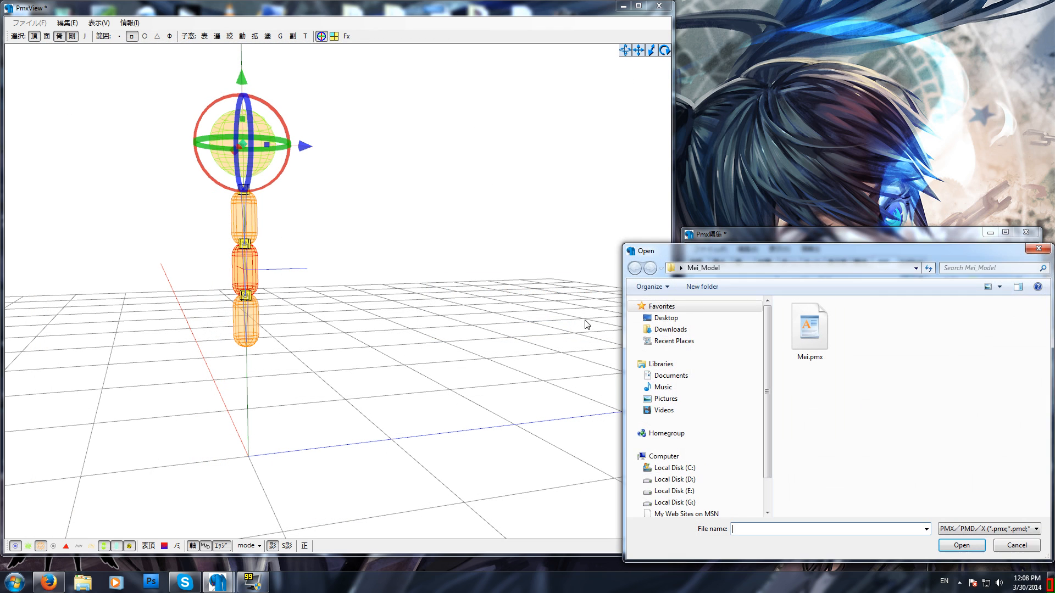
click(1038, 249)
Create a new empty model, discarding the current chain
click(709, 249)
click(725, 262)
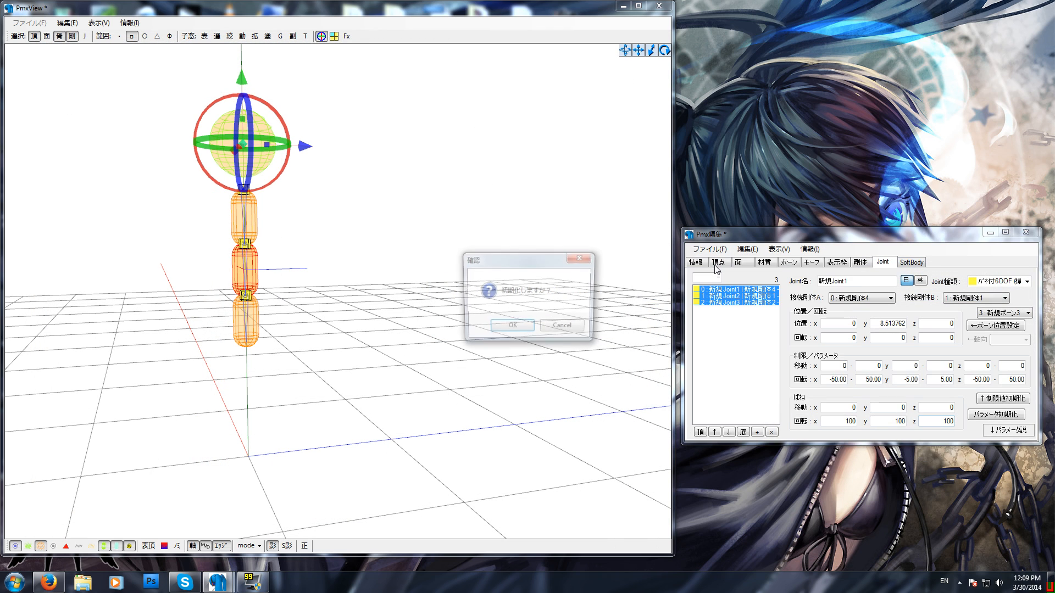
click(523, 327)
click(306, 311)
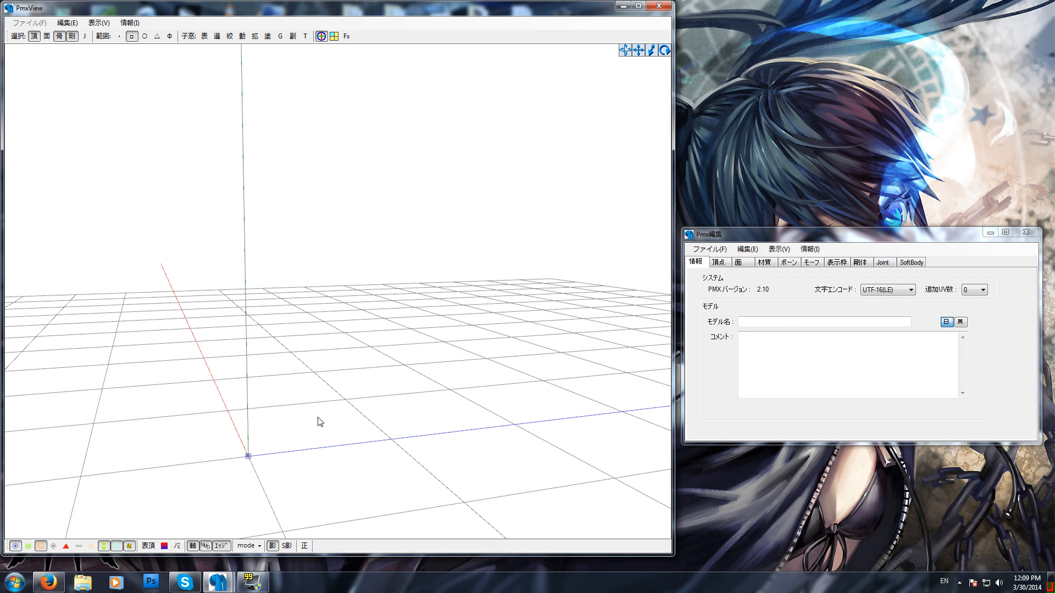
Add three new bones after the センター bone in the model's bone list
click(248, 456)
click(720, 263)
click(742, 264)
click(726, 266)
click(698, 263)
click(788, 262)
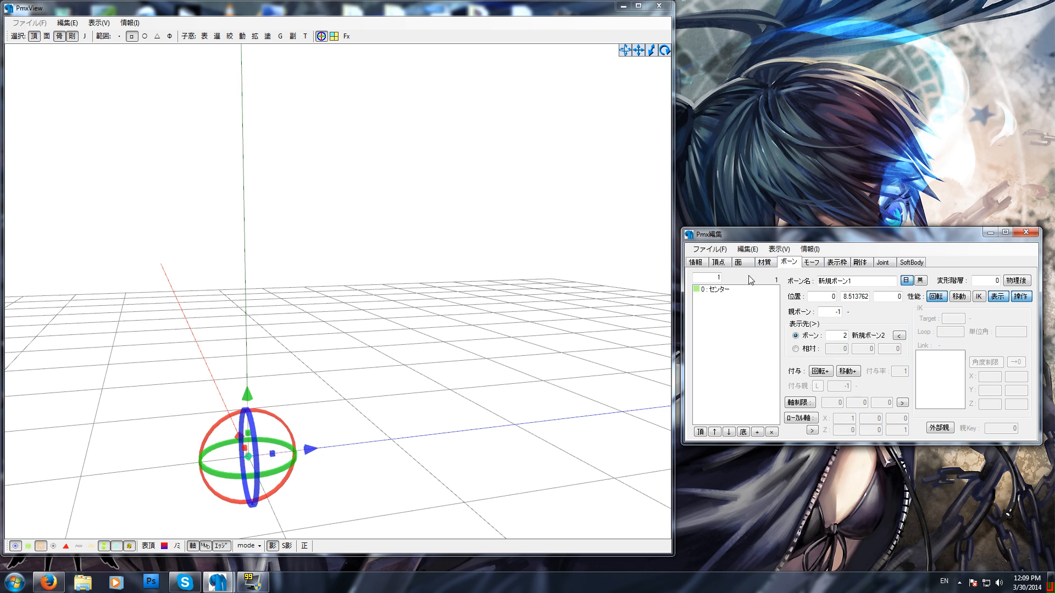
click(716, 290)
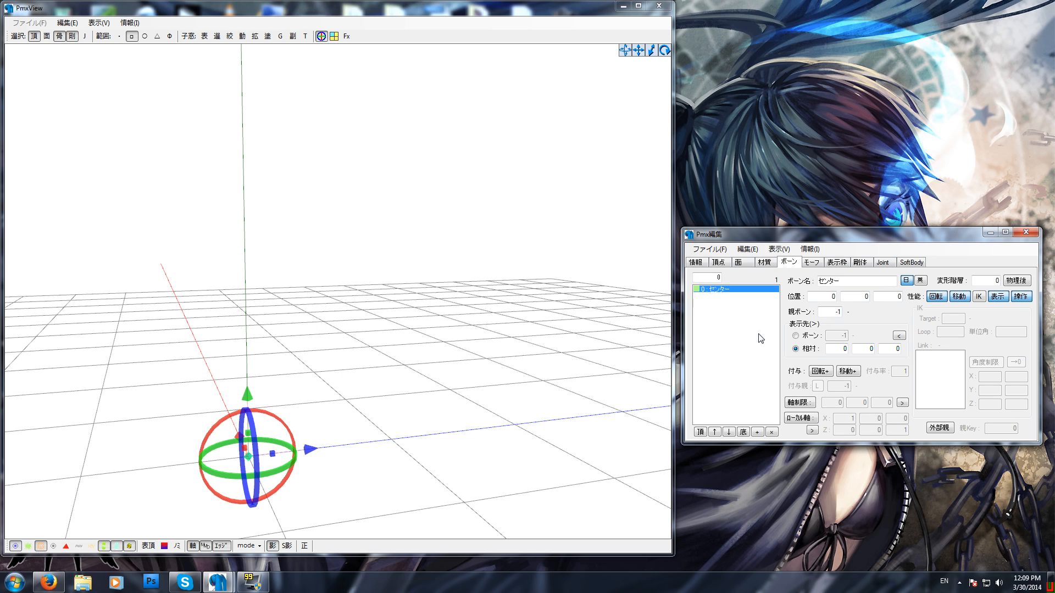
click(762, 433)
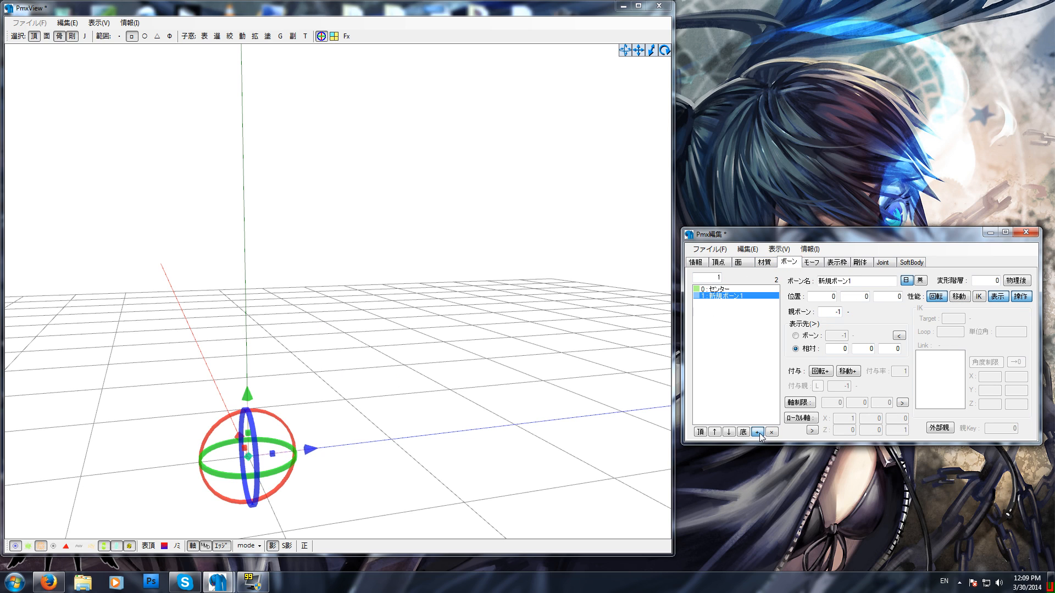
click(762, 433)
click(762, 433)
key(Up)
key(Up)
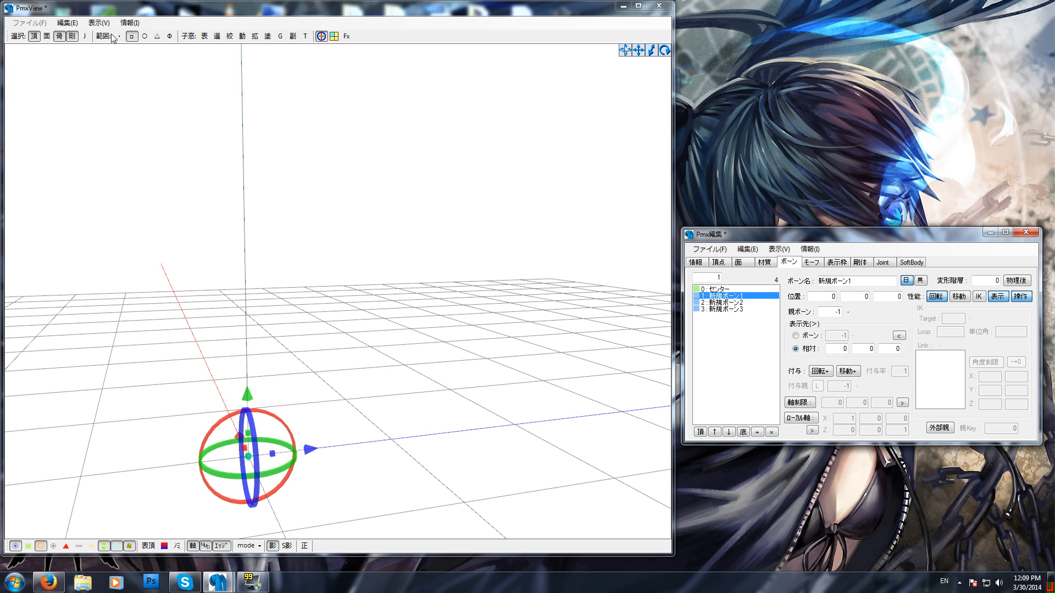
Limit viewport selection to bones by turning off vertex and rigid body selection, and clear the current selection
click(60, 37)
click(72, 36)
click(36, 37)
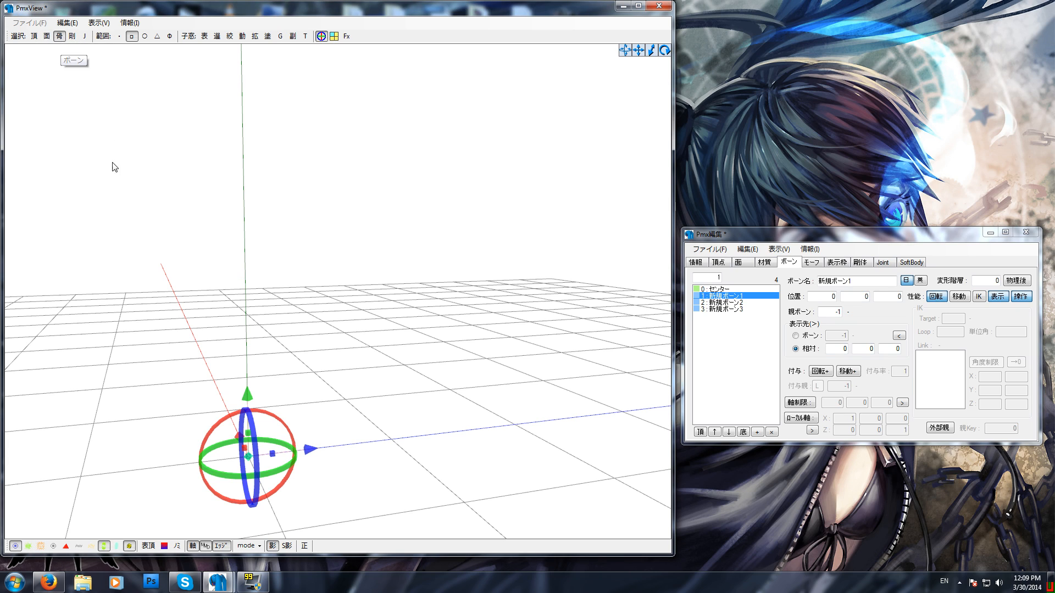
click(277, 307)
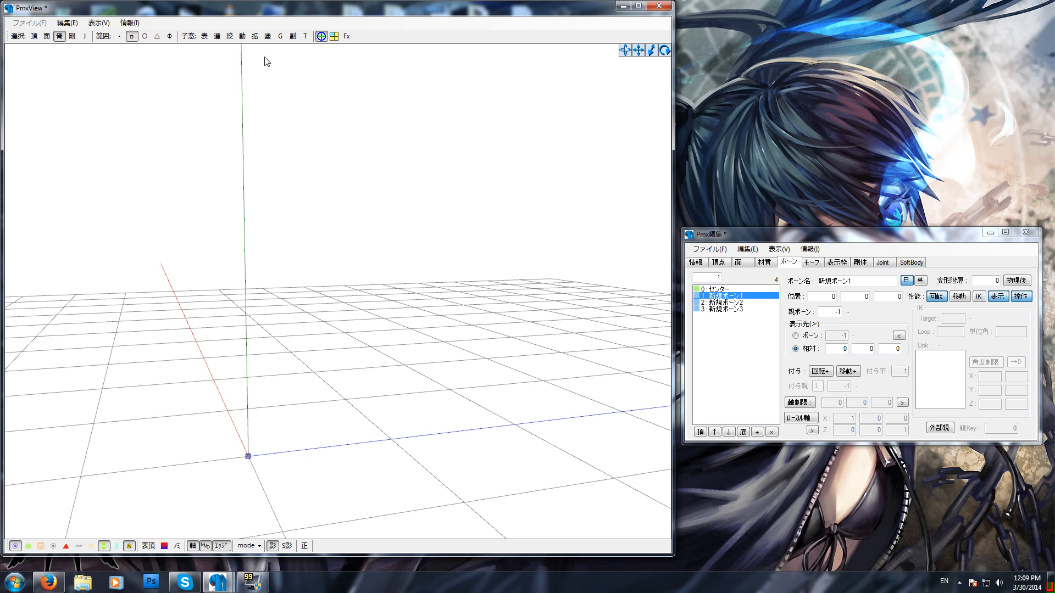
Select the three new bones and raise them together along the Y axis to about 3.15 using the display handle
click(746, 302)
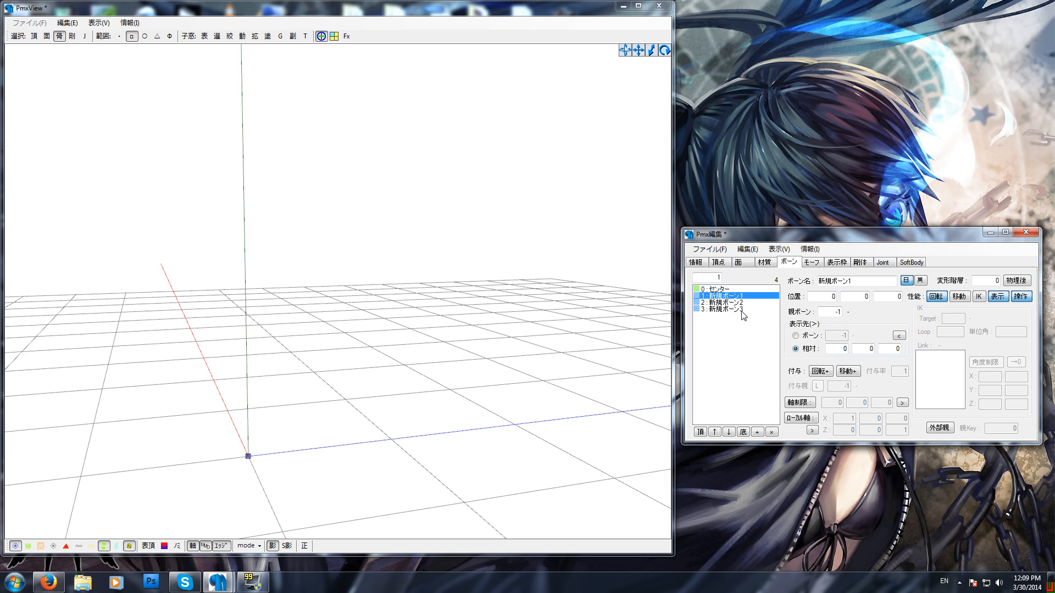
shift+click(725, 309)
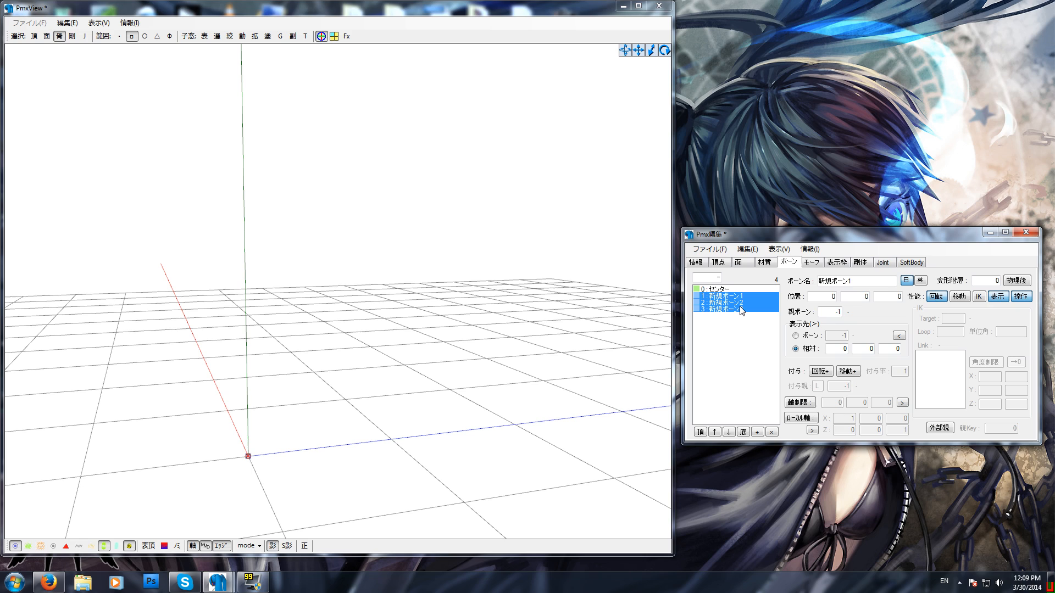
click(319, 39)
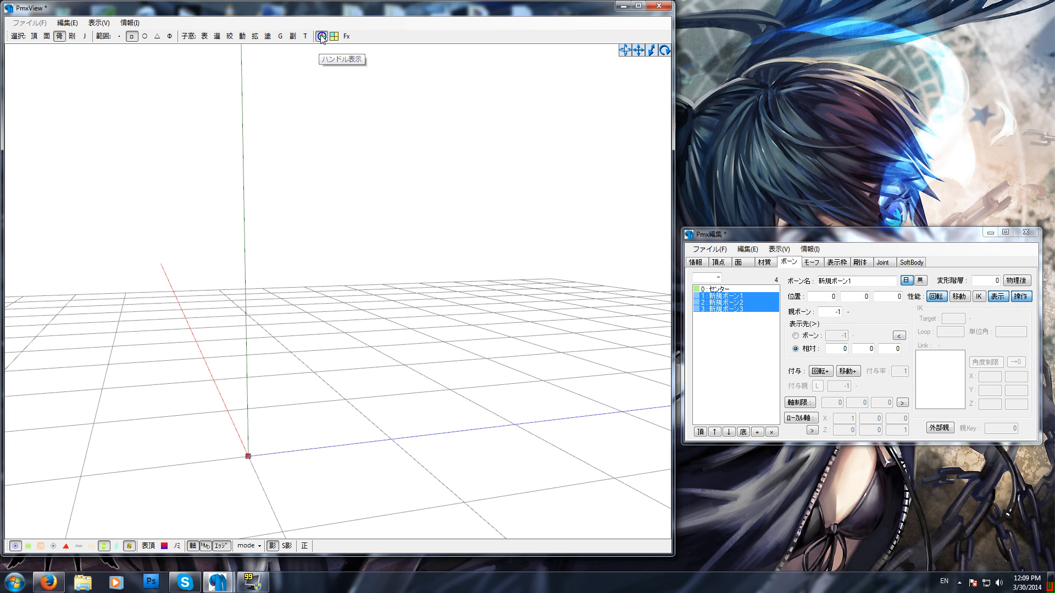
click(321, 37)
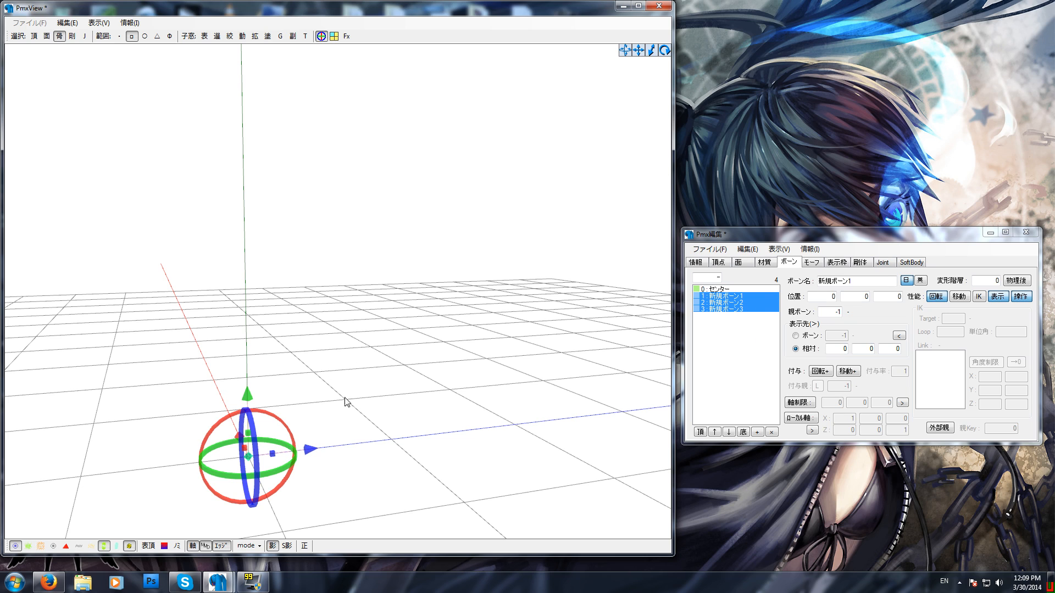
drag(248, 396, 247, 301)
Lower 新規ボーン2 and 新規ボーン3 together along the Y axis to about 2.03
click(735, 303)
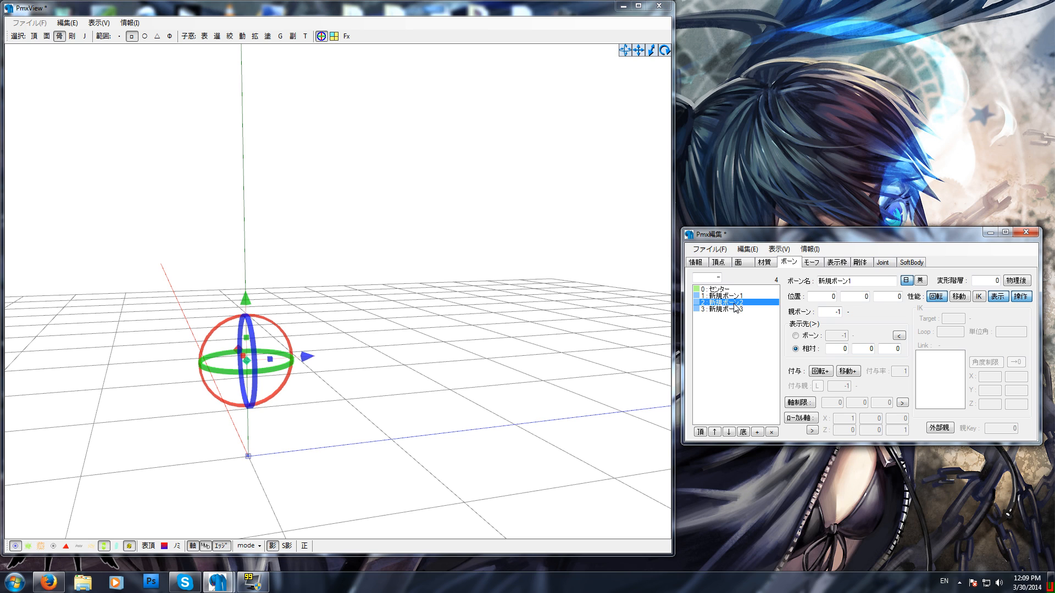
shift+click(737, 310)
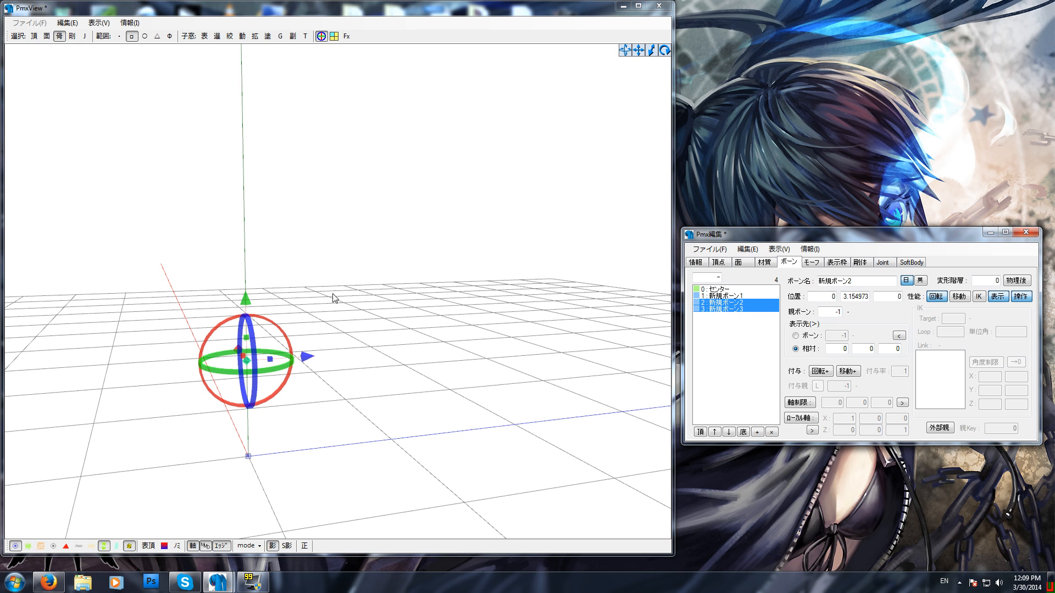
drag(246, 301, 246, 336)
Raise the three new bones well above the origin and space them apart along the Y axis as a vertical chain
click(737, 309)
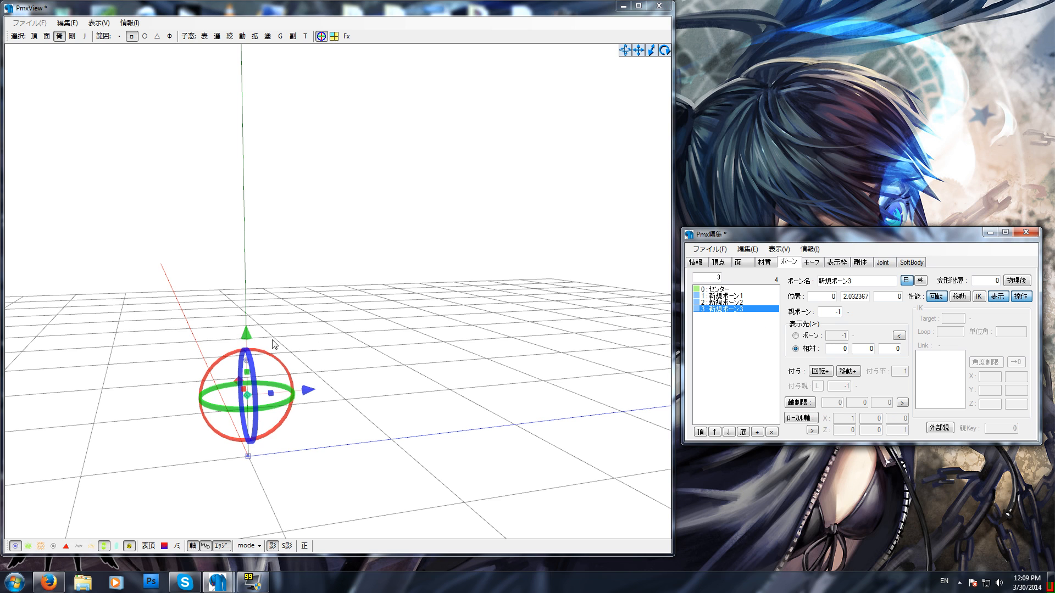
drag(287, 333, 224, 440)
drag(245, 335, 278, 208)
drag(238, 237, 265, 268)
drag(293, 202, 236, 294)
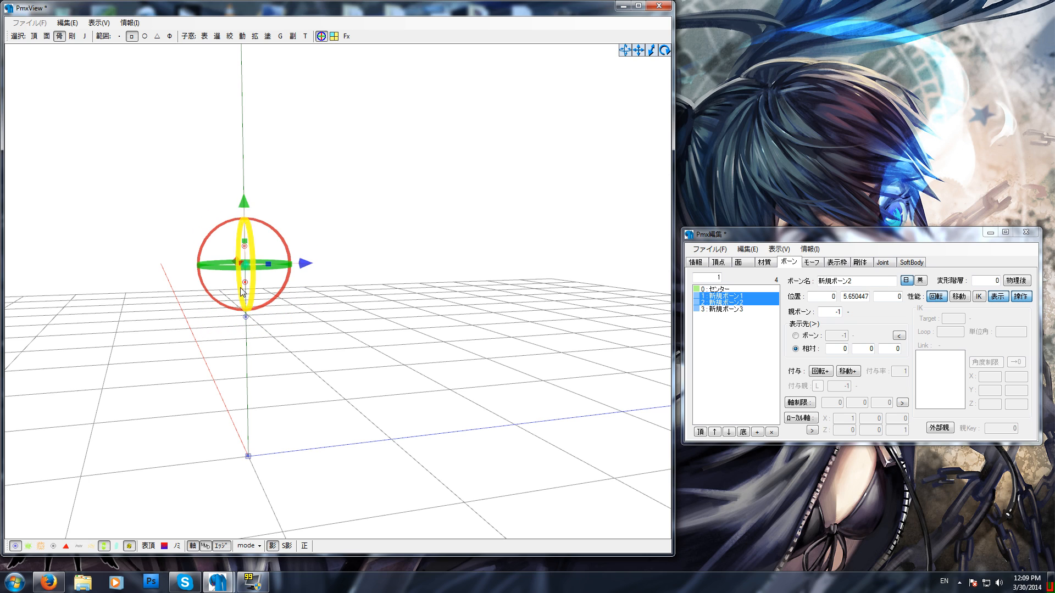
mouse_move(240, 203)
mouse_down()
mouse_move(240, 188)
mouse_move(306, 165)
mouse_move(250, 203)
mouse_move(242, 222)
mouse_up()
click(311, 136)
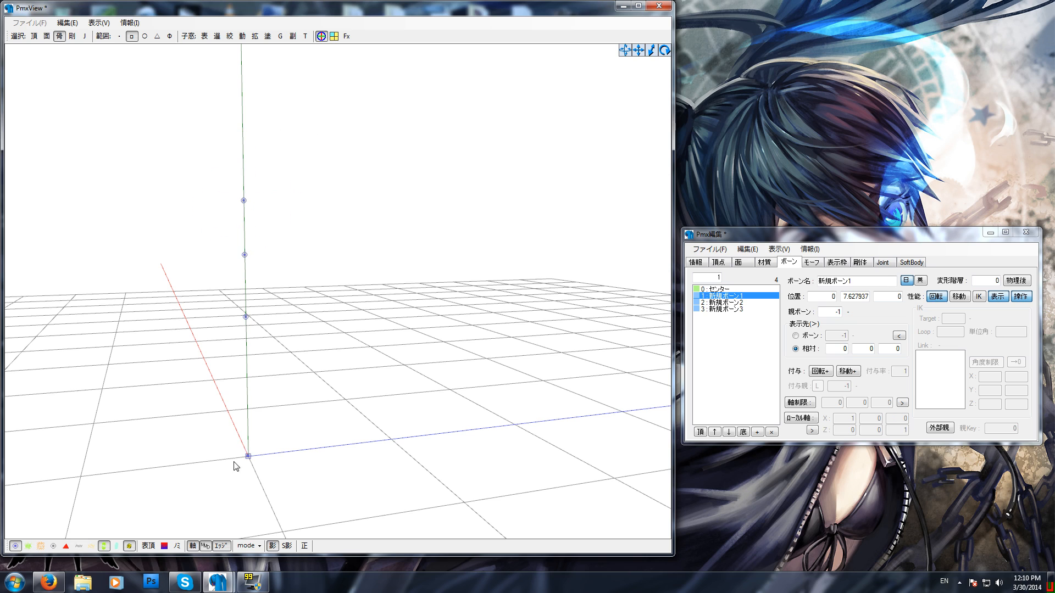
Raise the センター bone from the origin to just above the chain, and move 新規ボーン2 slightly lower to even the spacing
drag(224, 433, 248, 457)
drag(249, 398, 272, 88)
middle_drag(340, 213, 348, 278)
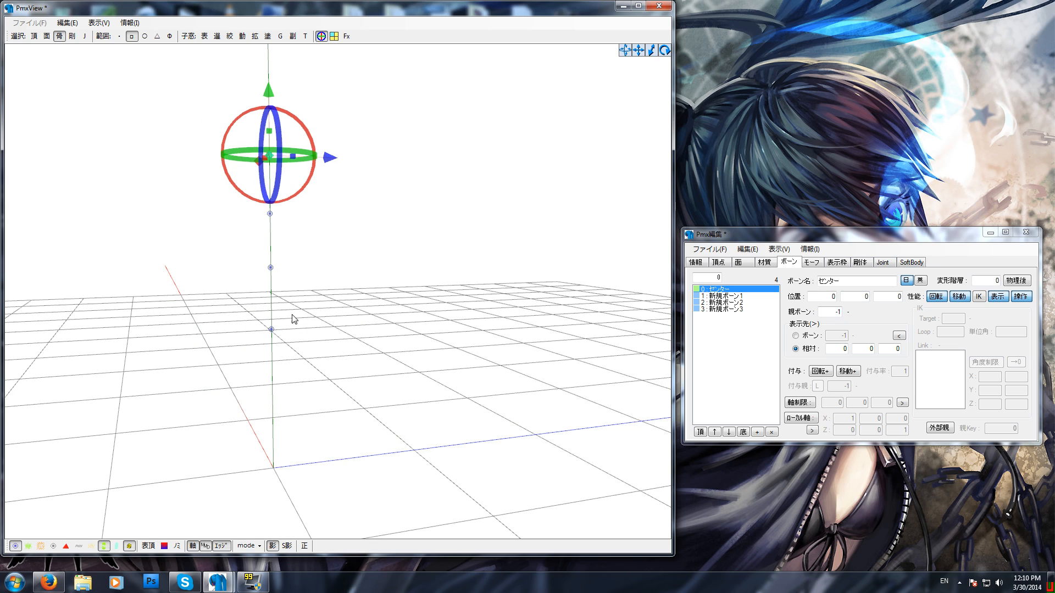
click(279, 175)
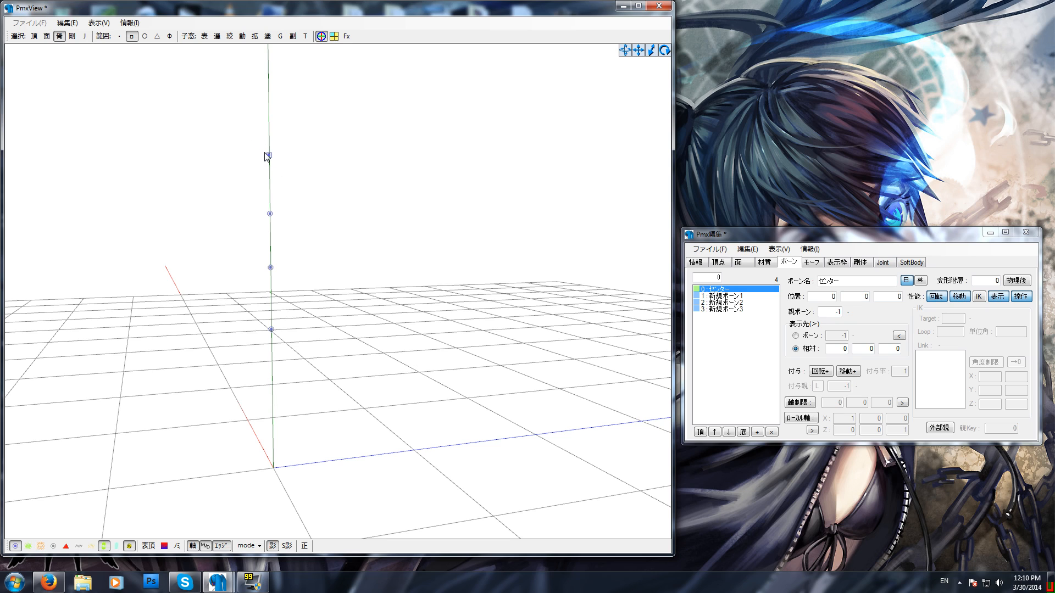
click(262, 261)
click(348, 209)
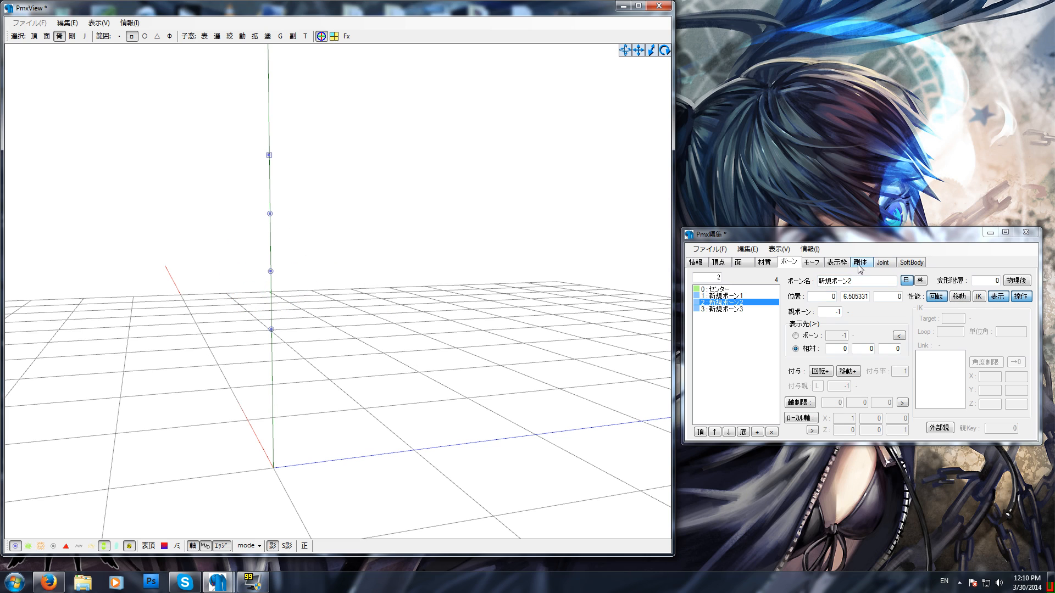
Add three new joints to the model's joint list
click(879, 264)
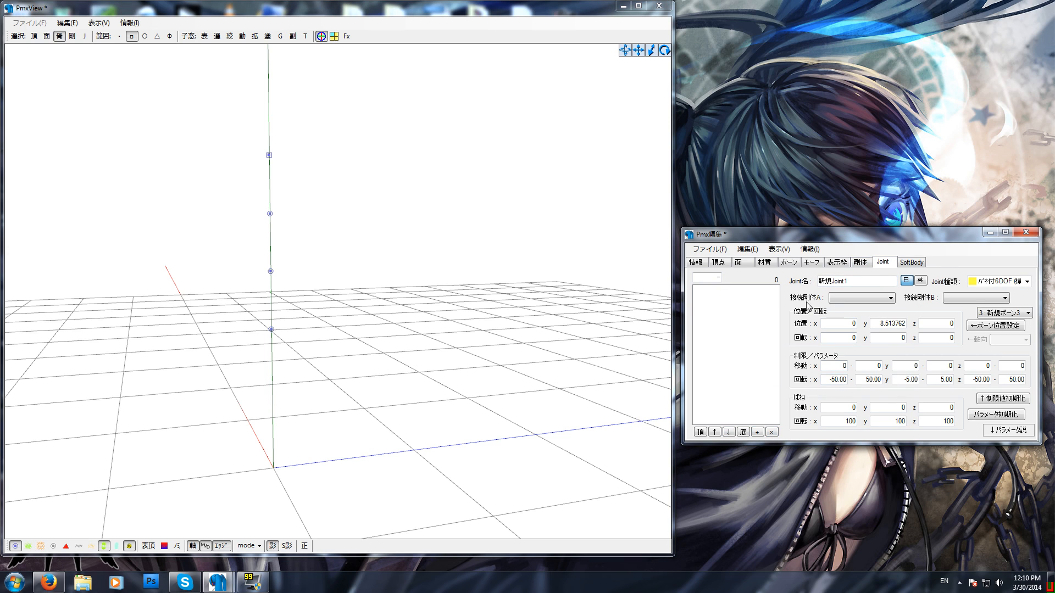
click(758, 432)
click(758, 433)
click(757, 433)
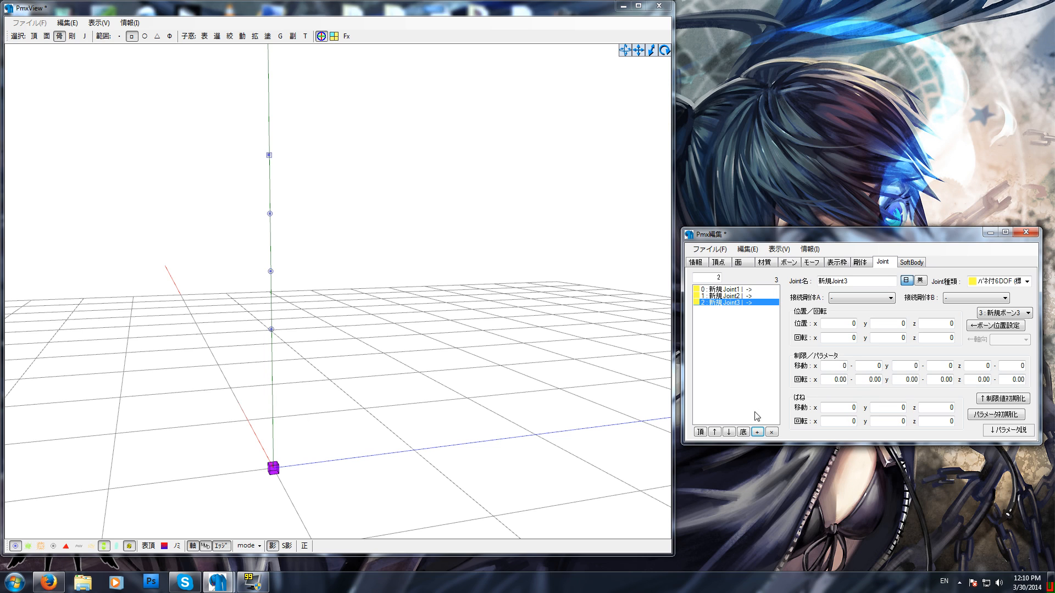
Set the position of 新規Joint1 to that of 新規ボーン1
click(736, 290)
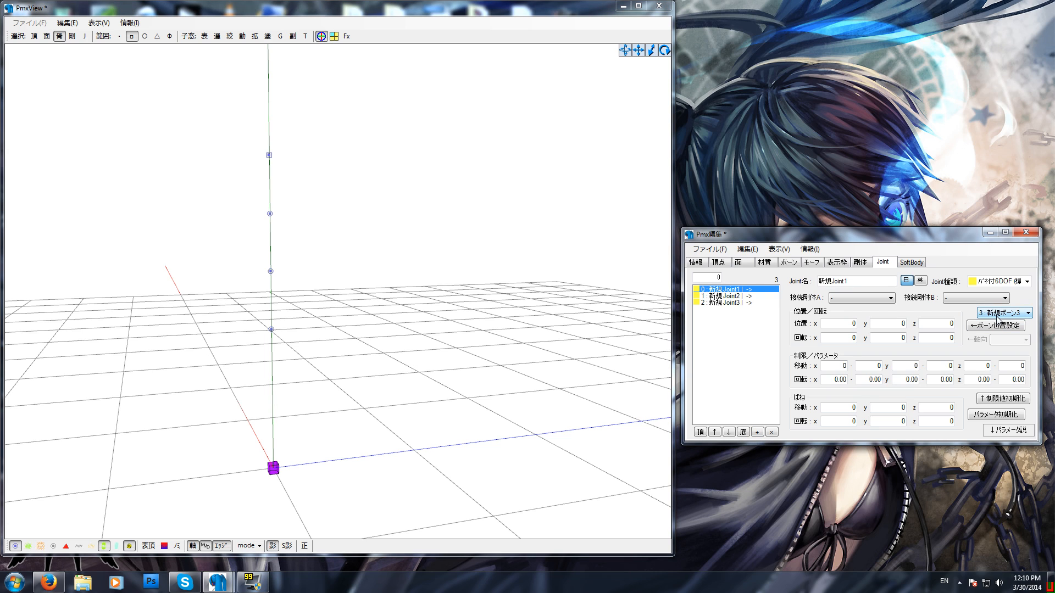
click(997, 315)
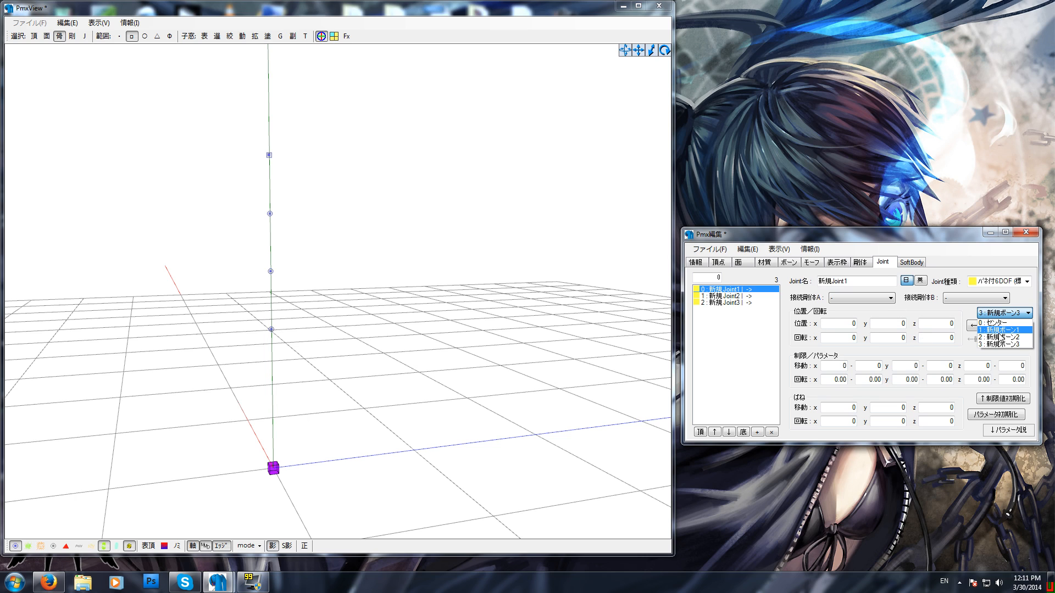
click(1010, 331)
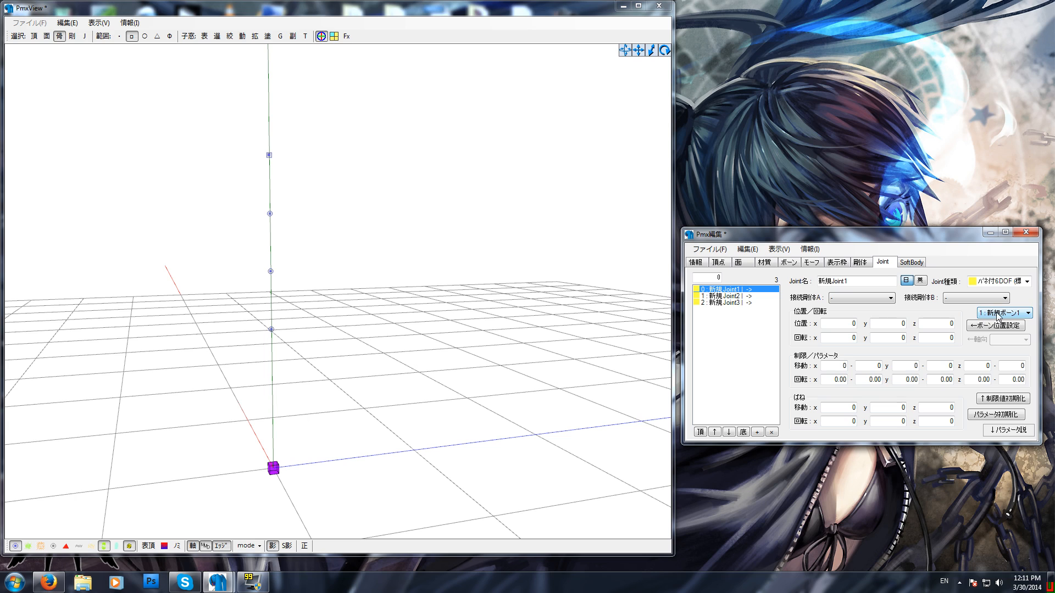
click(999, 328)
Set the position of 新規Joint2 to that of 新規ボーン2
click(746, 297)
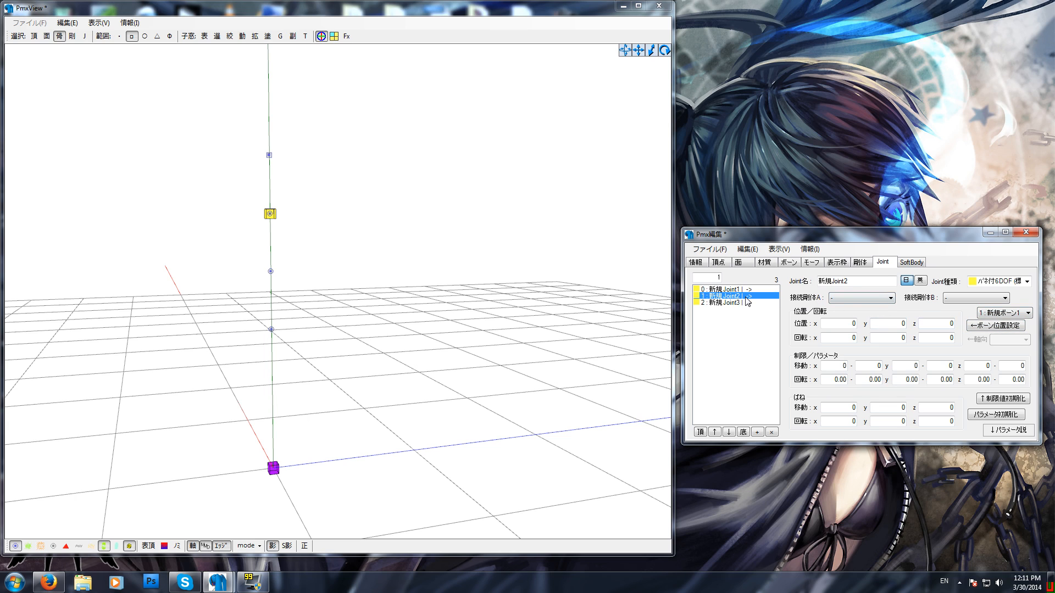
click(997, 313)
click(993, 339)
click(996, 325)
Set the position of 新規Joint3 to that of 新規ボーン3
click(731, 303)
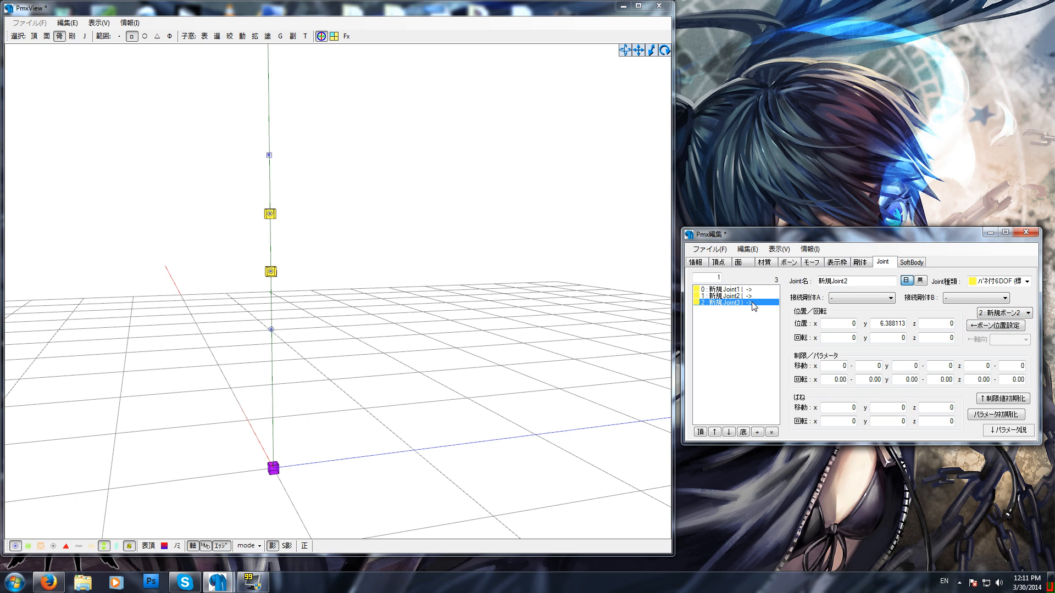
click(998, 312)
click(992, 338)
click(995, 325)
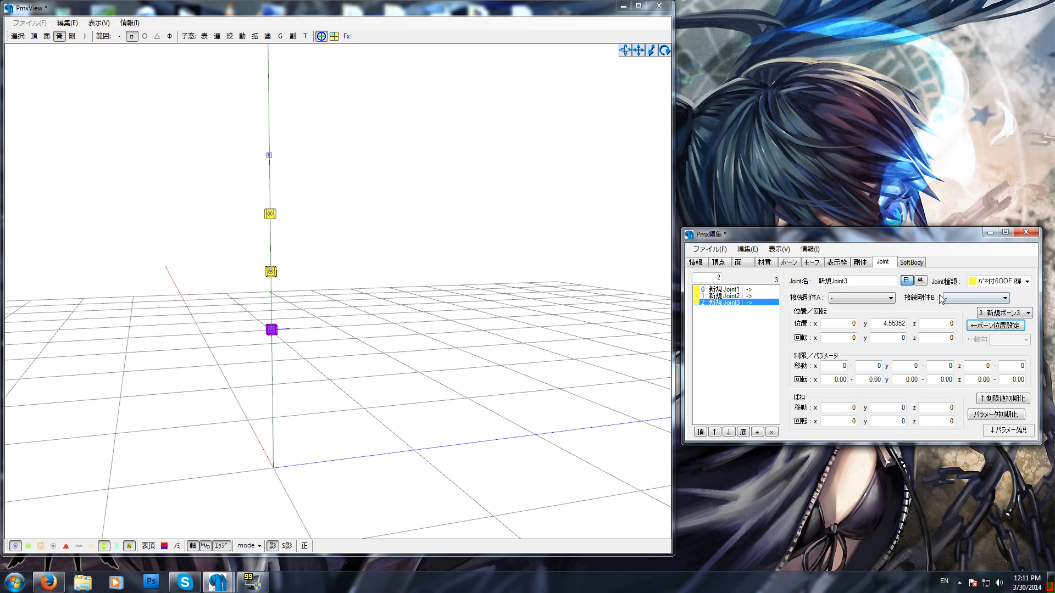
click(937, 338)
Bring up the bone settings and select 新規ボーン1 for editing its parent bone
click(740, 290)
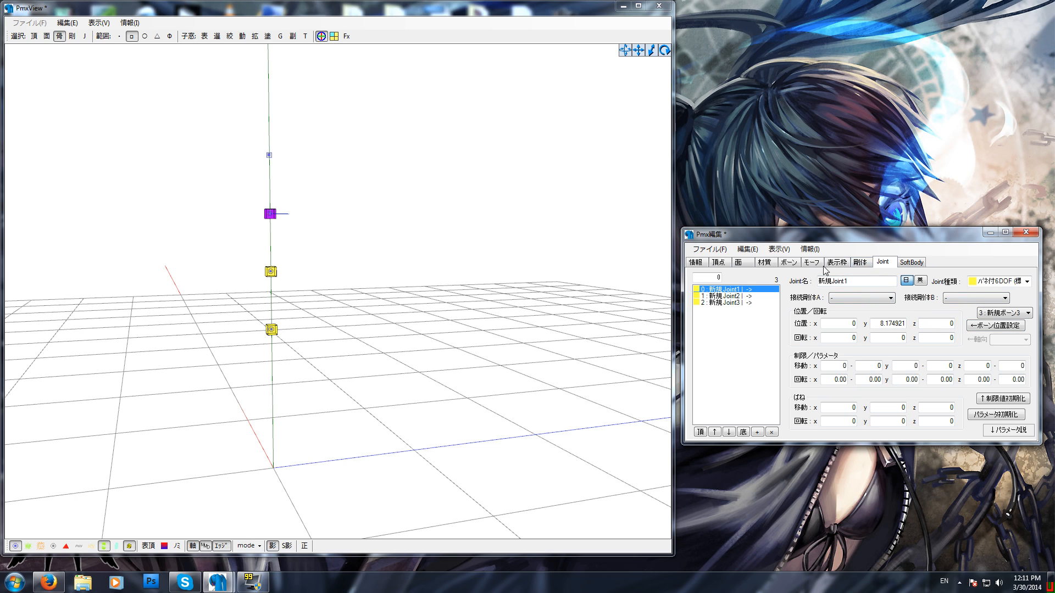
click(809, 263)
click(789, 263)
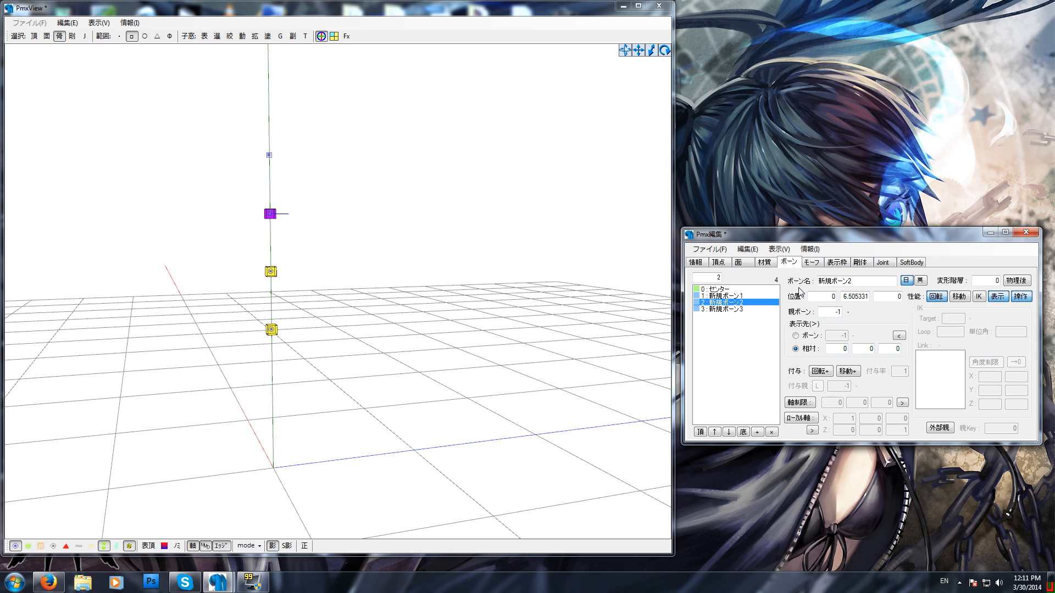
click(731, 296)
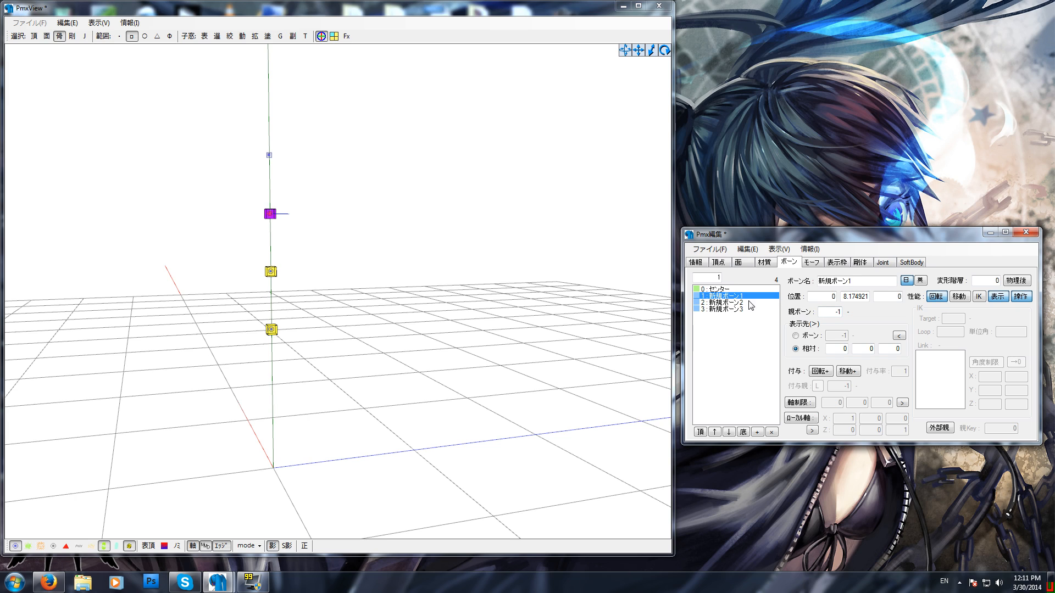
double_click(836, 312)
Try parent bone index 0 on the センター bone and set it back to -1
click(725, 290)
double_click(837, 312)
key(BackSpace)
text(0)
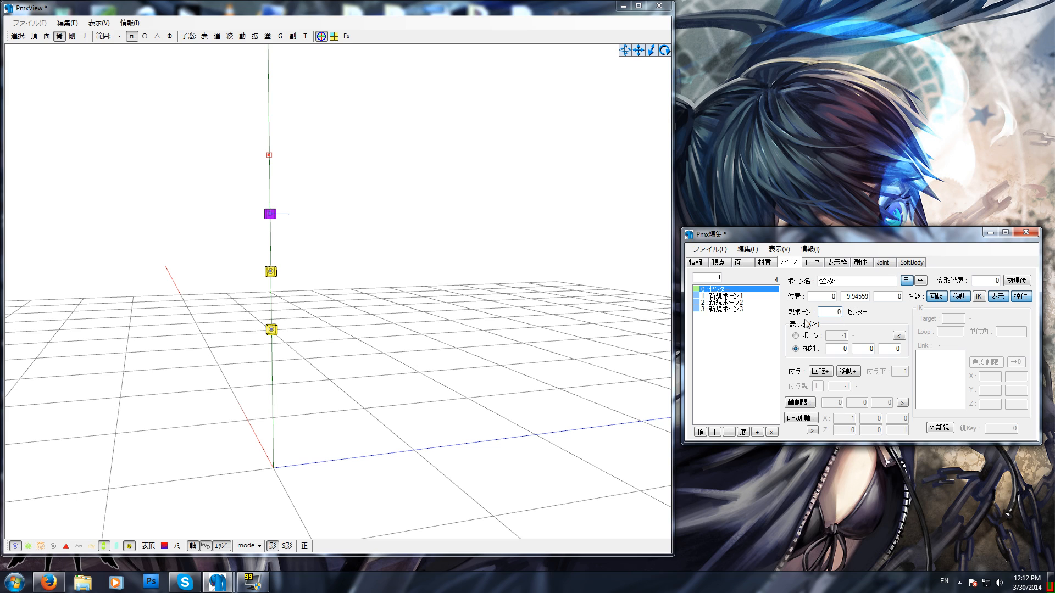
click(725, 297)
click(725, 290)
click(724, 295)
click(721, 290)
click(839, 312)
key(BackSpace)
text(-1)
Parent 新規ボーン1 to bone 0 (センター) and make its display target bone 2
click(762, 296)
drag(831, 312, 902, 312)
key(BackSpace)
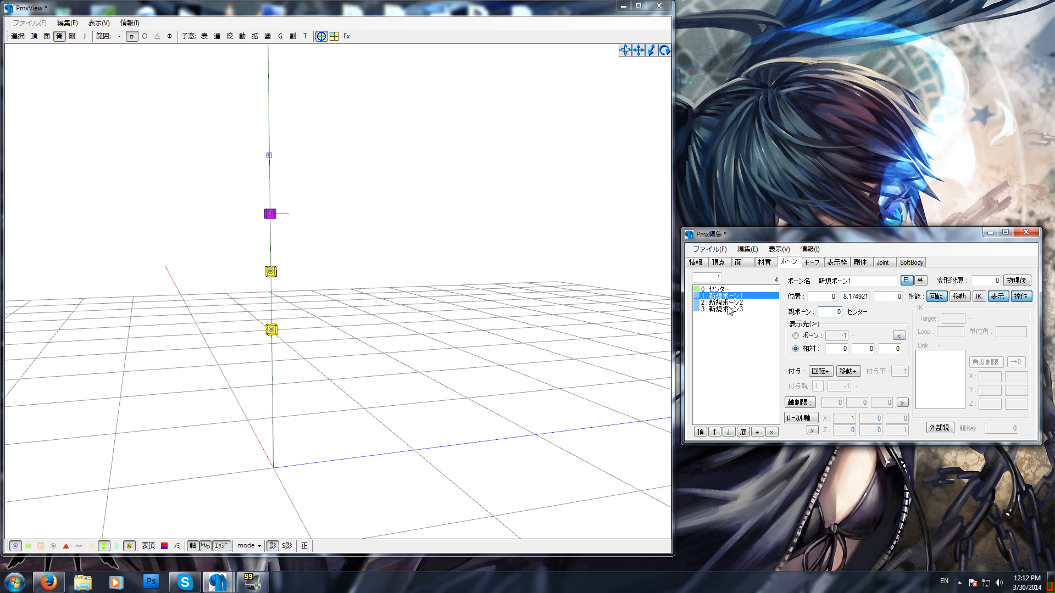
click(796, 336)
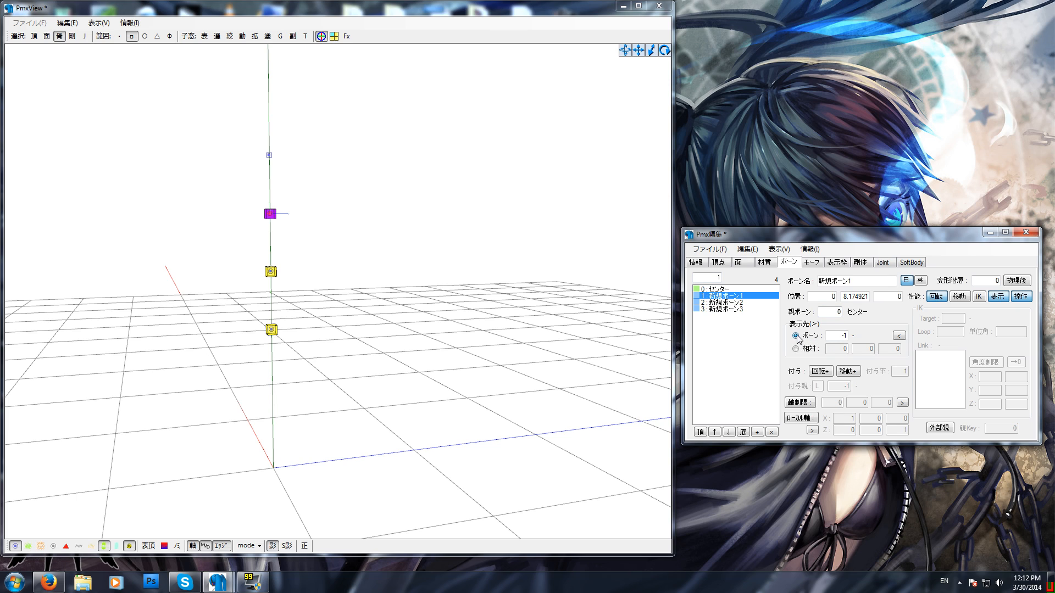
click(830, 336)
text(2)
Parent 新規ボーン2 to bone 1 and make its display target bone 3
click(725, 303)
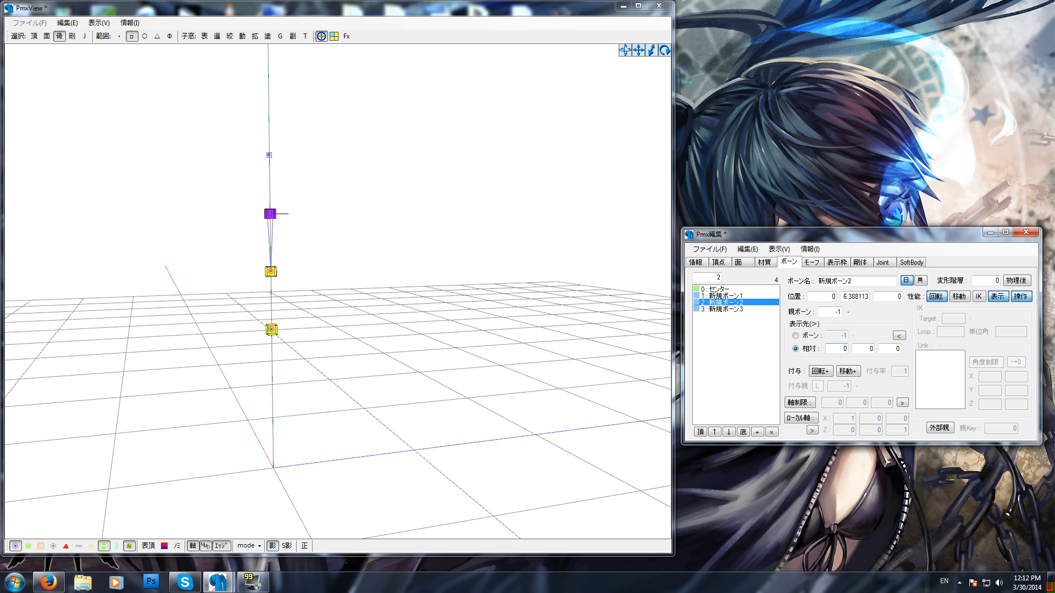
text(1)
click(796, 336)
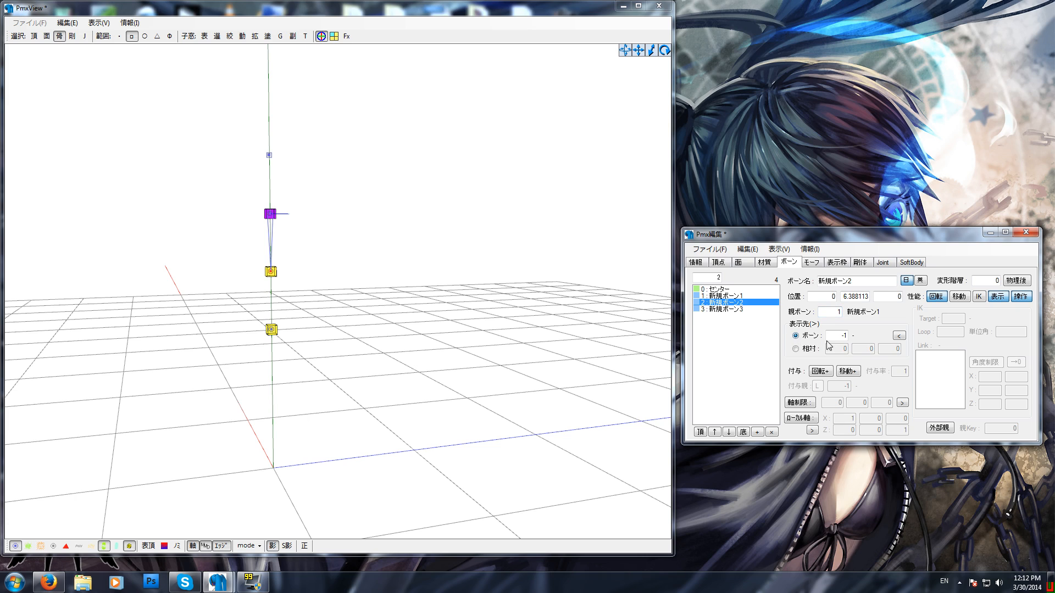
text(3)
Parent 新規ボーン3 to bone 2 and give its relative display target a Y offset of -1
click(729, 310)
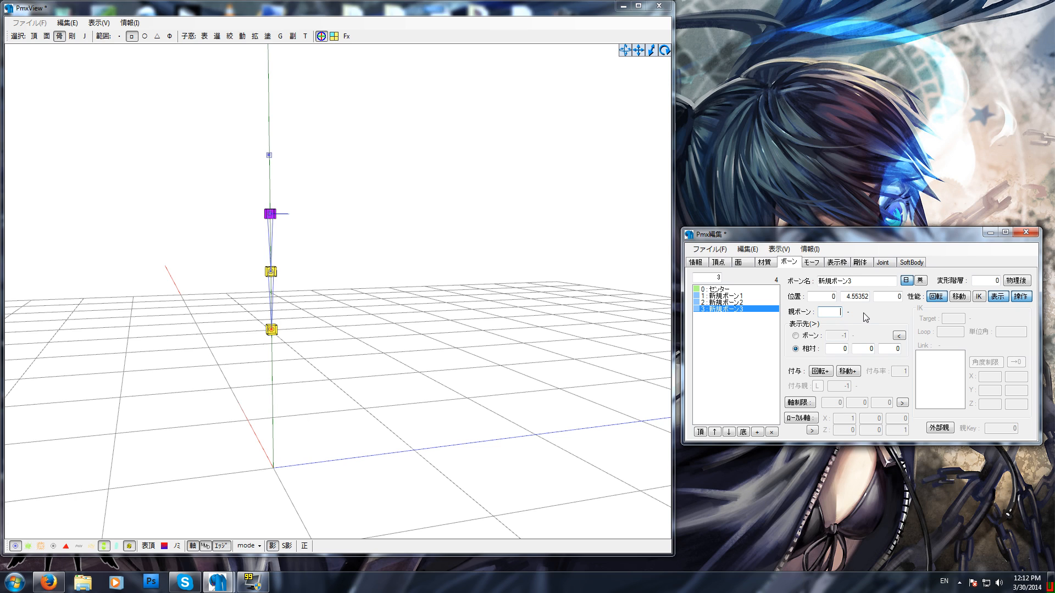
key(BackSpace)
key(BackSpace)
text(2)
click(863, 349)
text(-1)
right_drag(299, 348, 306, 339)
scroll(307, 339, up, 4)
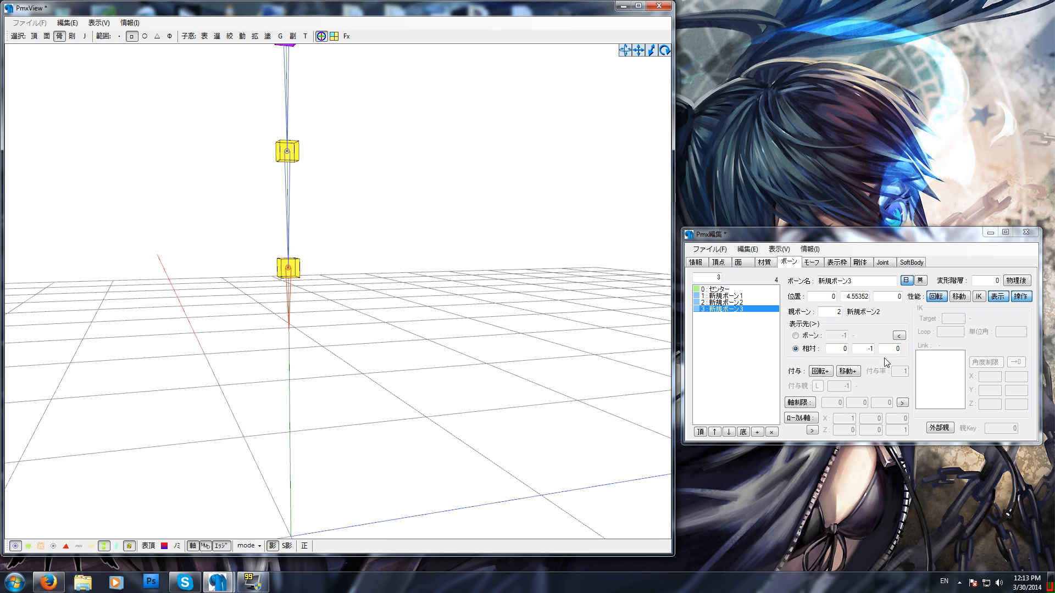
Change 新規ボーン3's relative display target to a Y offset of -1.5, with Z at 0
click(877, 350)
key(shift+Tab)
text(0)
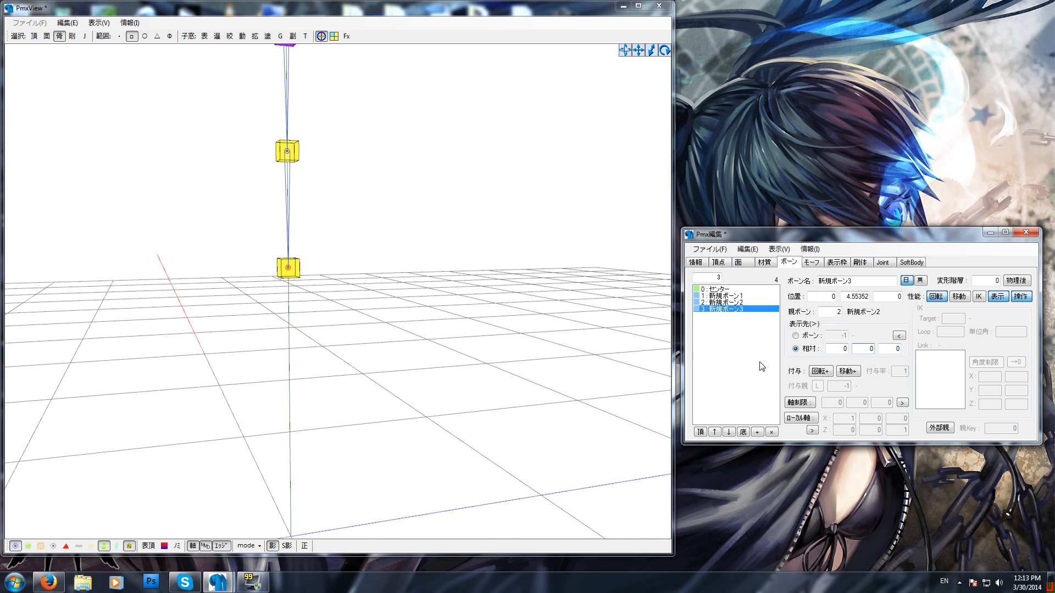
text(-1.5)
key(Tab)
text(-1)
drag(892, 349, 926, 349)
key(BackSpace)
text(0)
Make bone 1 the display target of the センター bone
click(736, 303)
click(733, 296)
click(731, 302)
click(732, 310)
click(728, 297)
click(721, 289)
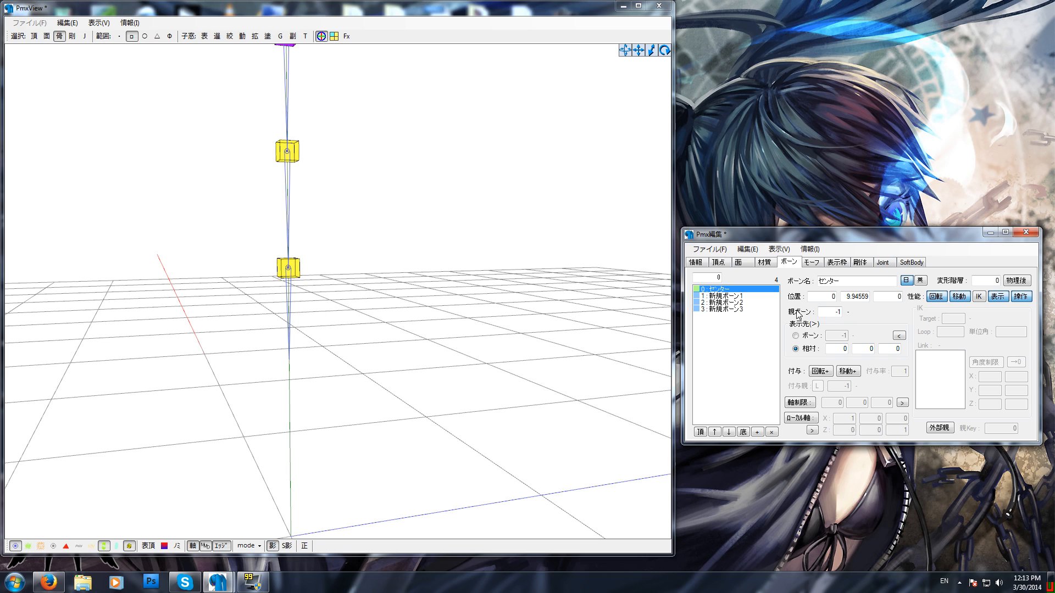
click(812, 336)
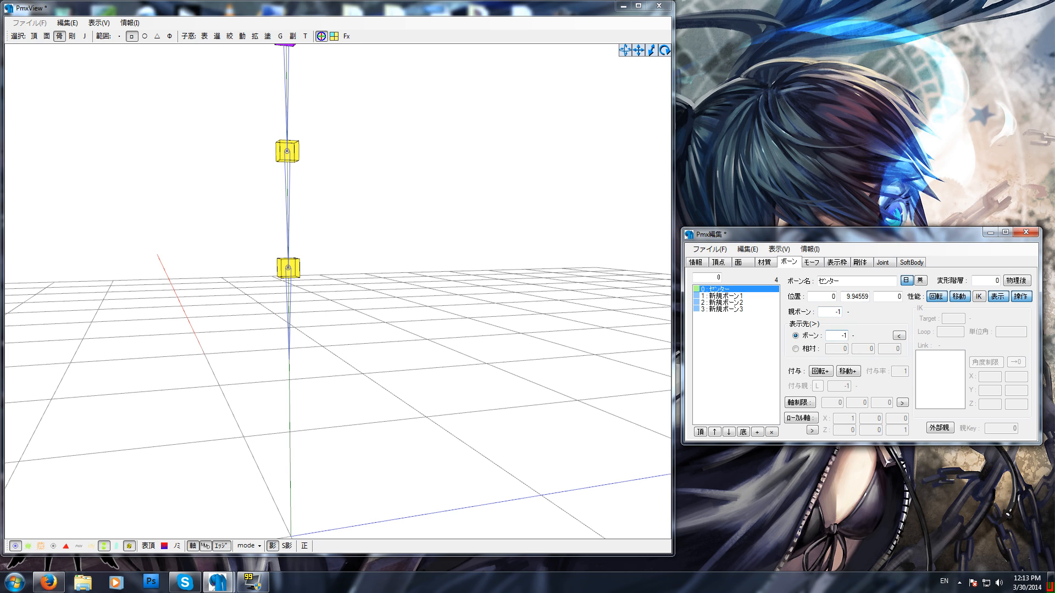
text(1)
click(714, 296)
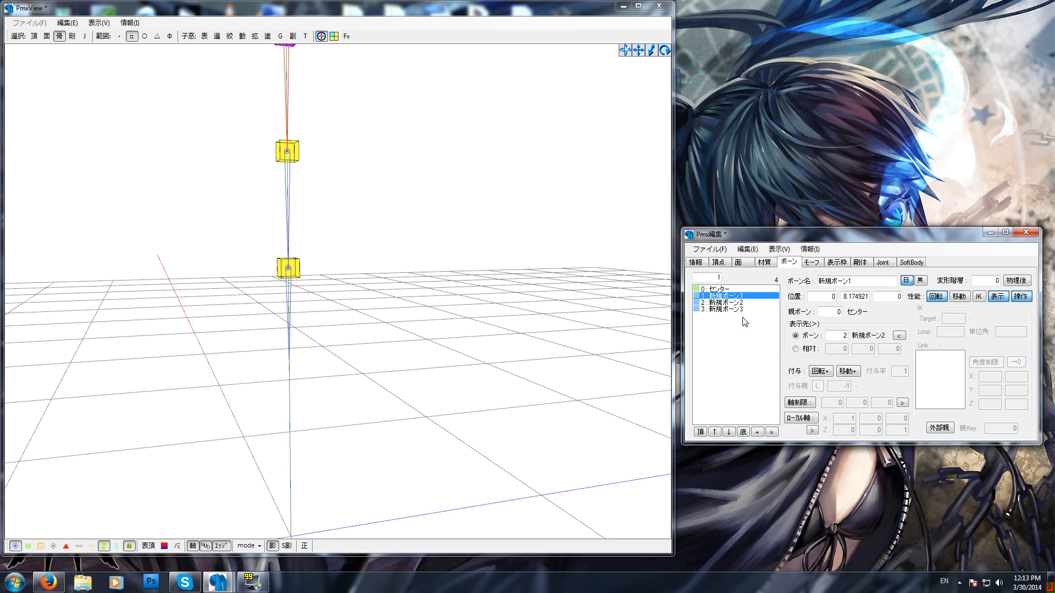
click(883, 264)
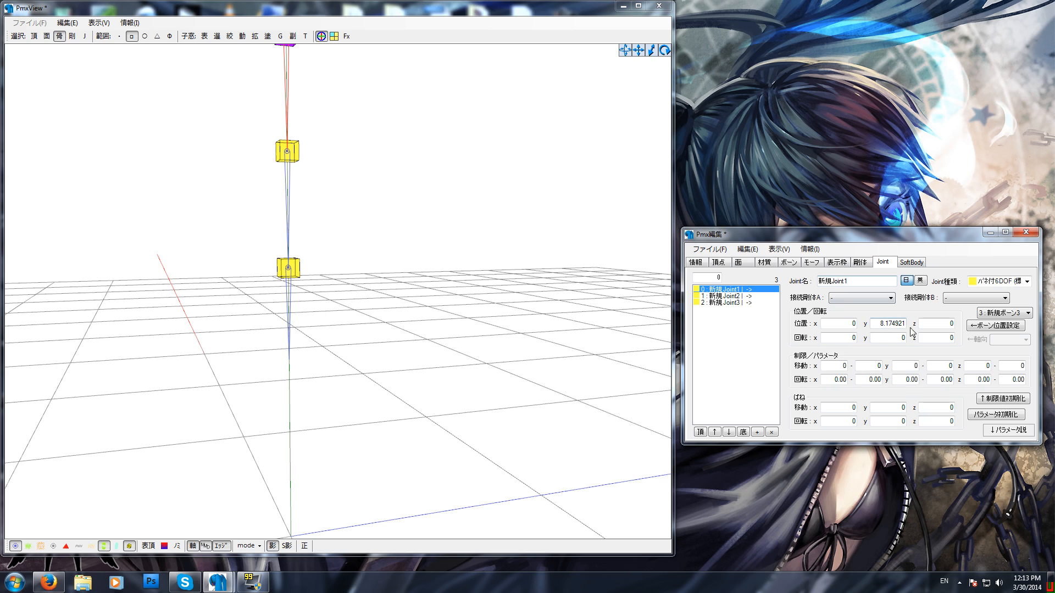
click(860, 263)
click(883, 264)
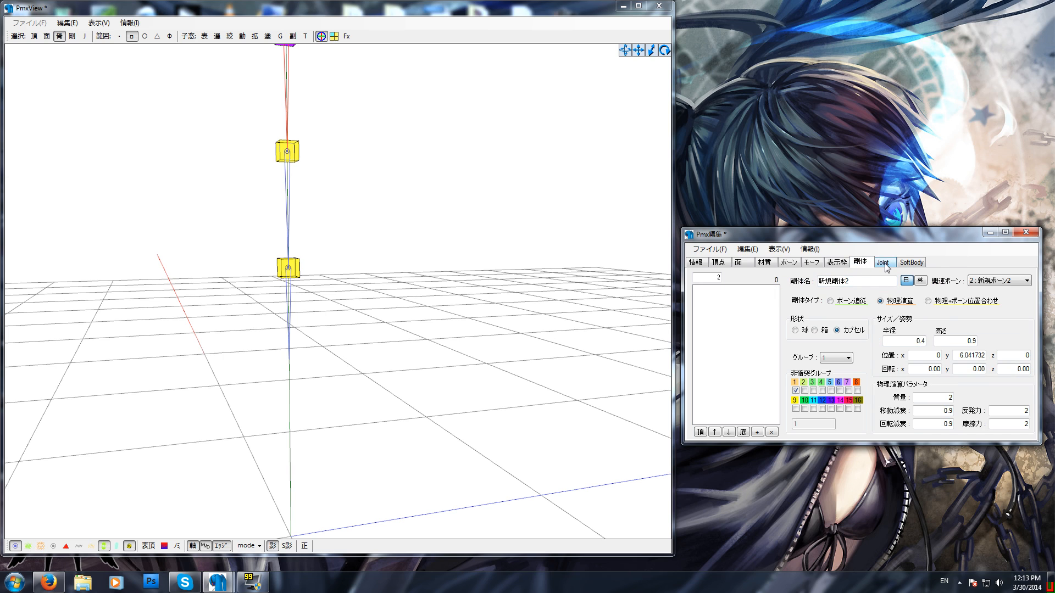
click(860, 263)
click(882, 263)
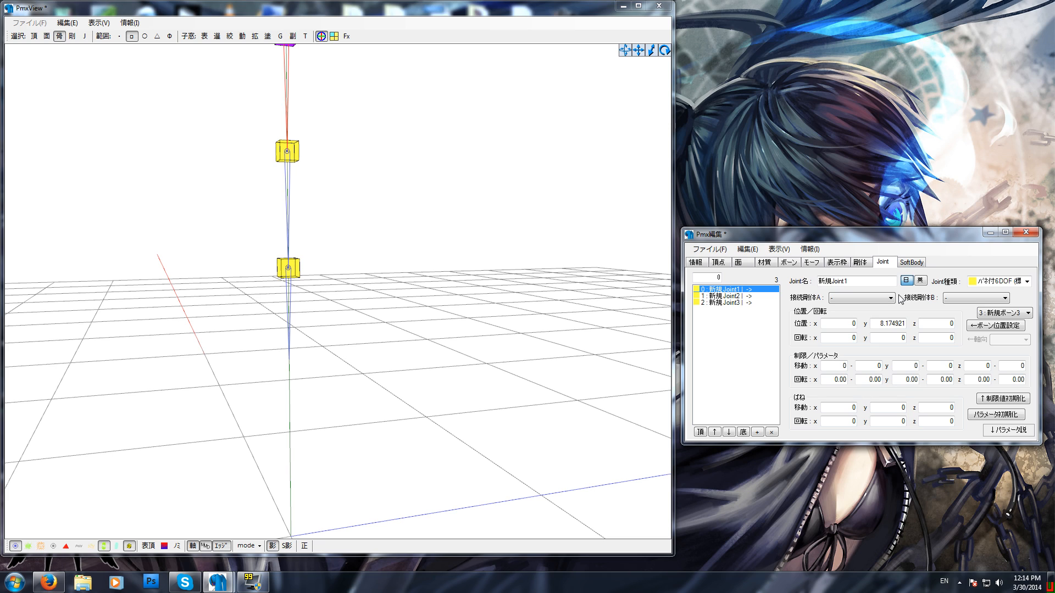
Add three new rigid bodies to the model's rigid body list
click(861, 262)
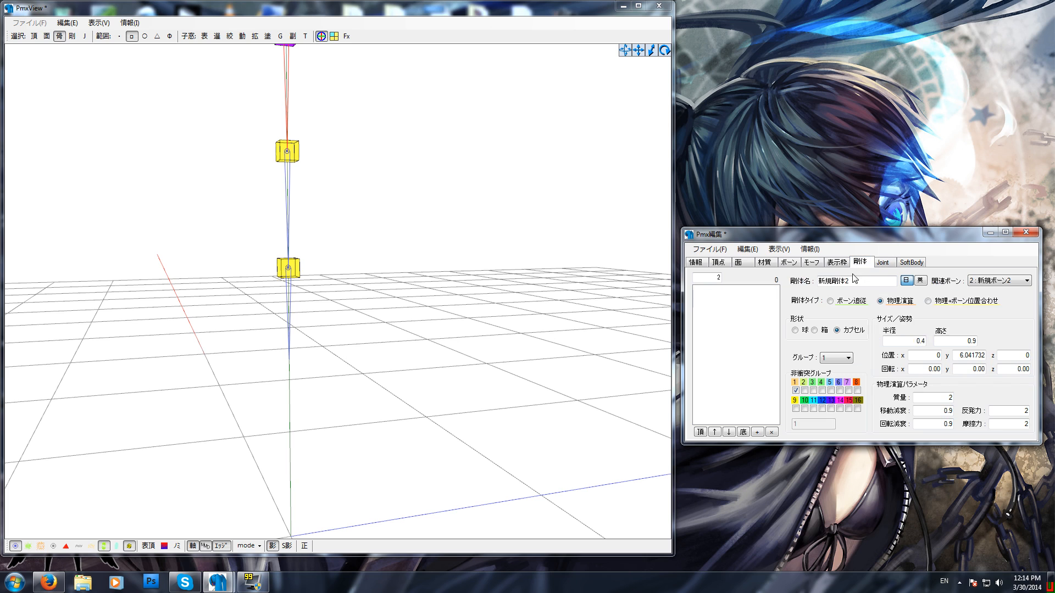
click(757, 433)
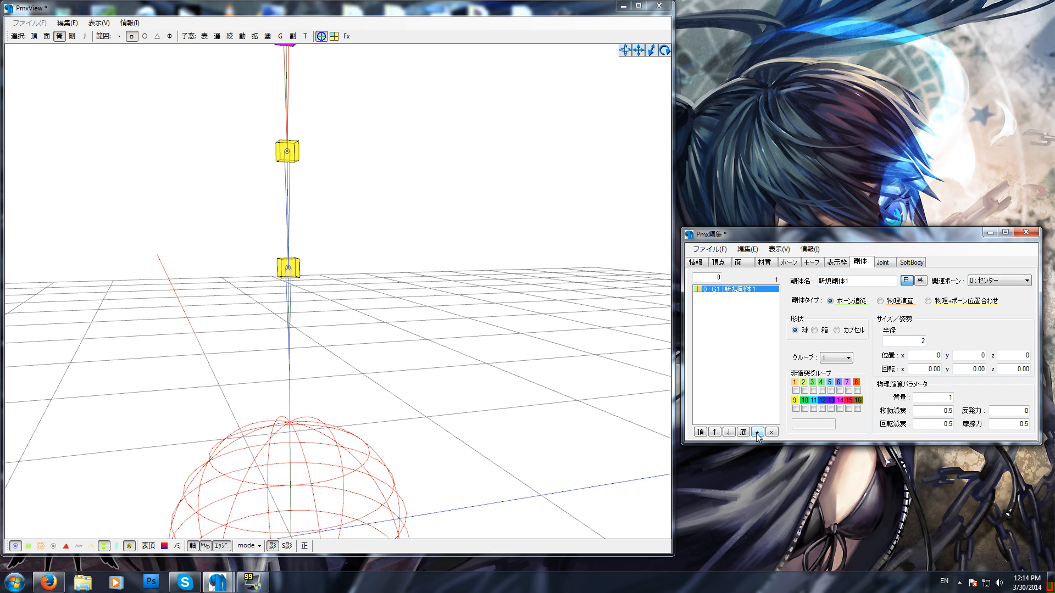
click(401, 349)
scroll(401, 349, down, 2)
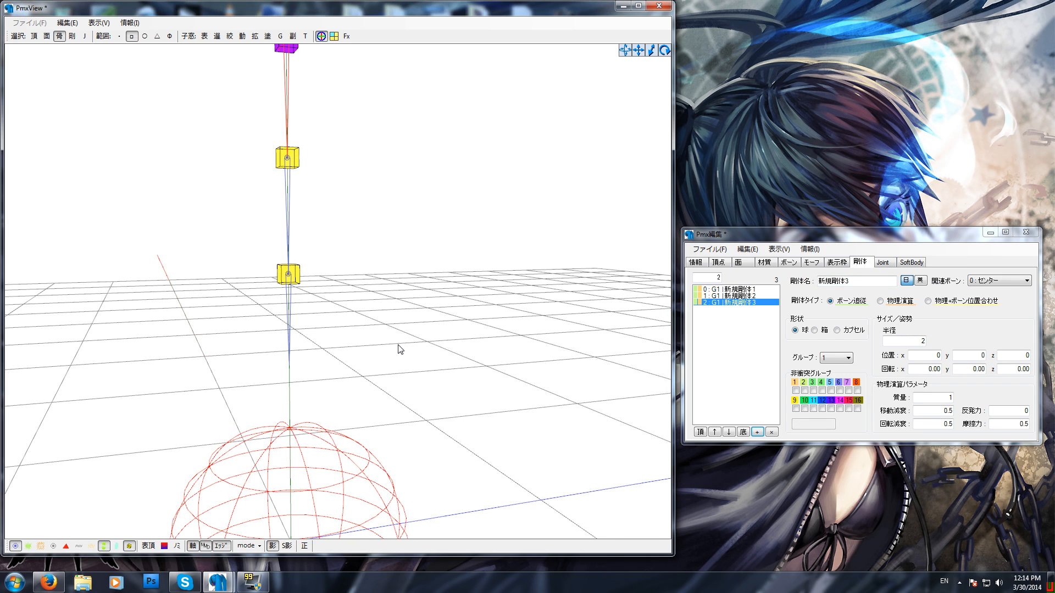
Select all three rigid bodies and change their shape to capsule (カプセル)
click(740, 299)
key(ctrl+a)
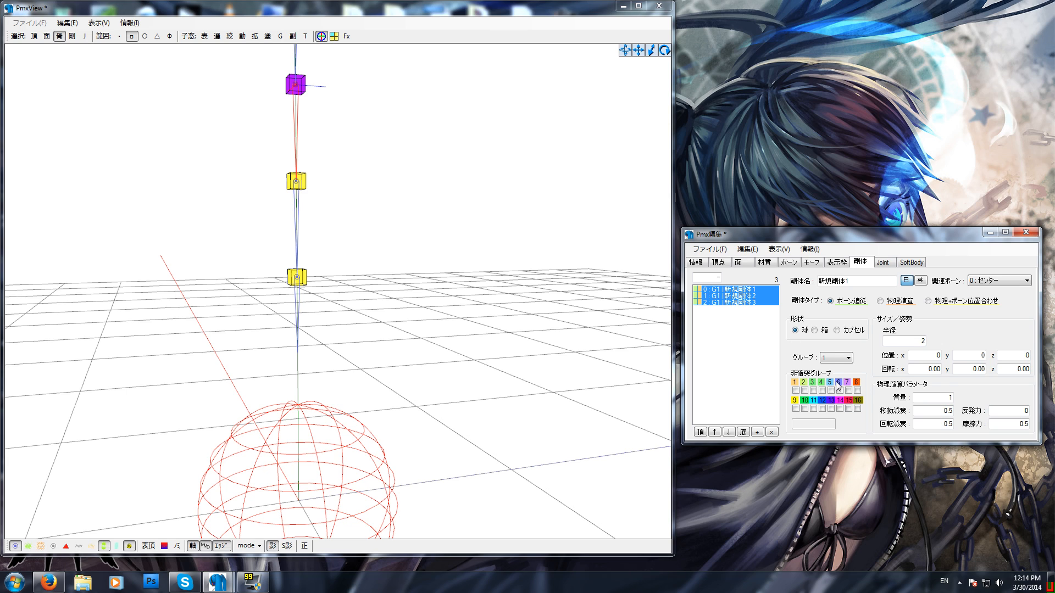
click(815, 331)
click(837, 330)
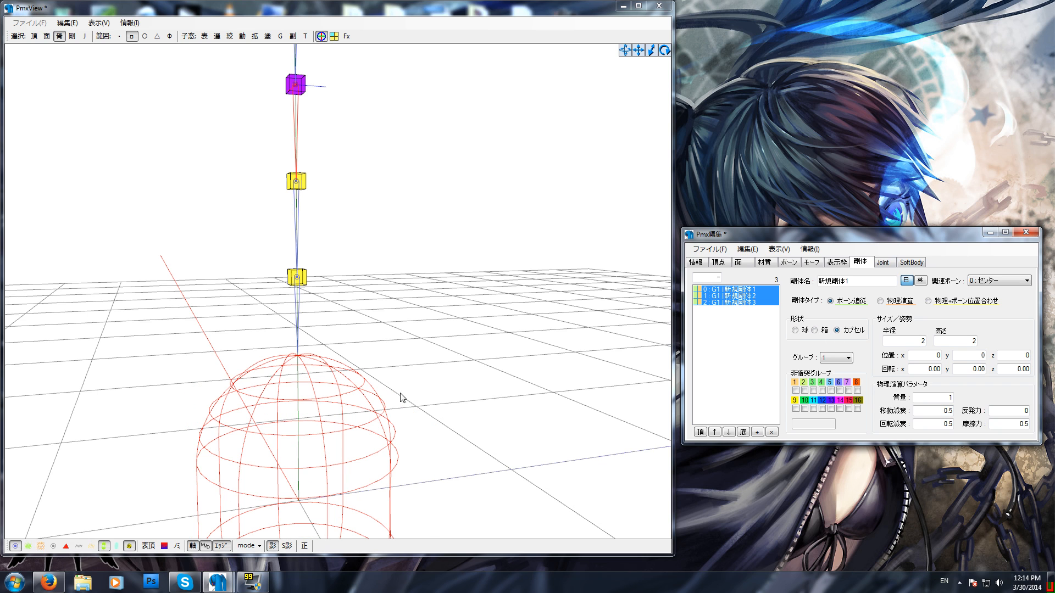
Try the box and sphere shapes on the three rigid bodies and return them to capsule
right_drag(371, 474, 370, 464)
click(814, 331)
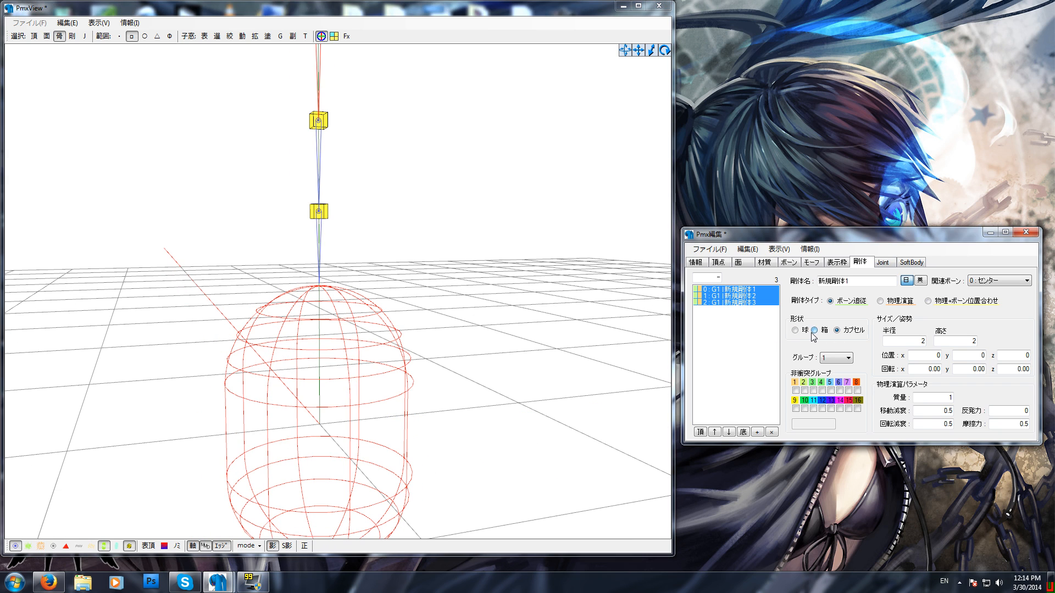
click(795, 330)
click(814, 330)
click(837, 330)
click(814, 331)
click(795, 330)
click(838, 331)
Set the radius of all three capsule rigid bodies to 0.4
double_click(923, 341)
text(0)
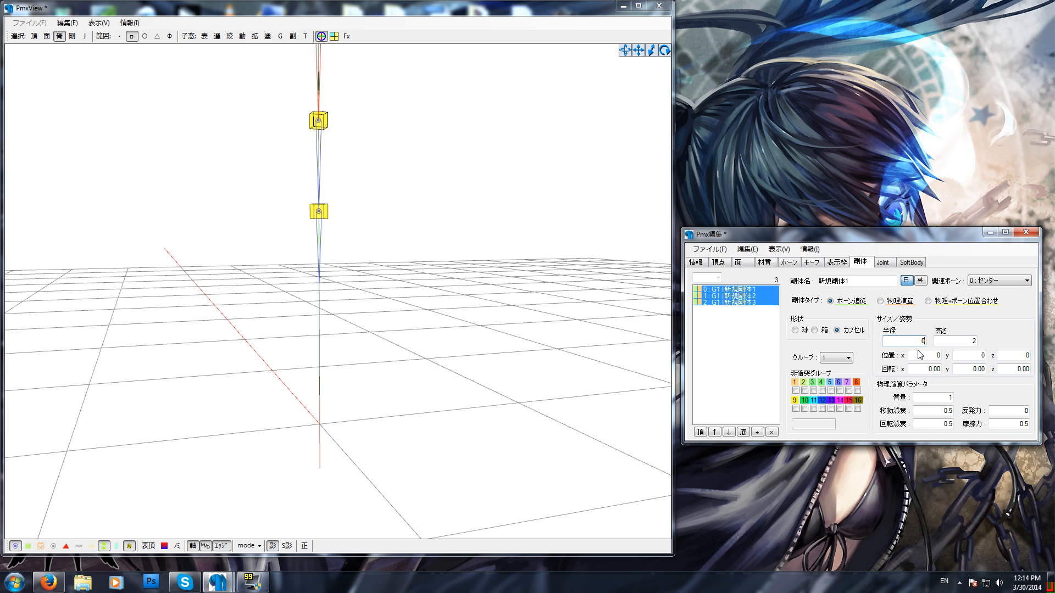
text(.4)
Try a height of 0.7 on the three capsules and return it to 2
key(Tab)
key(BackSpace)
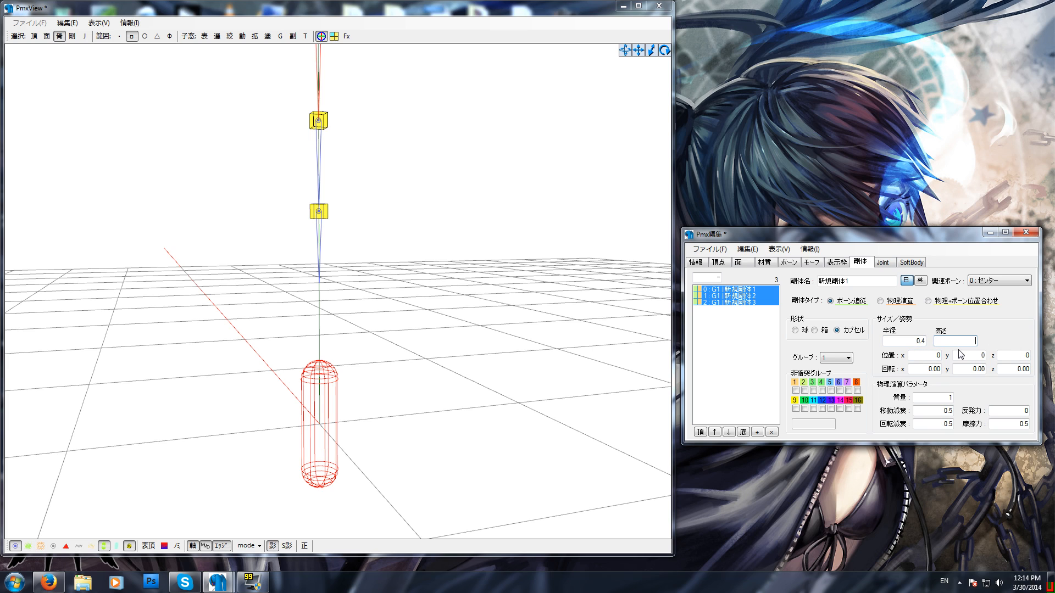
text(0.7)
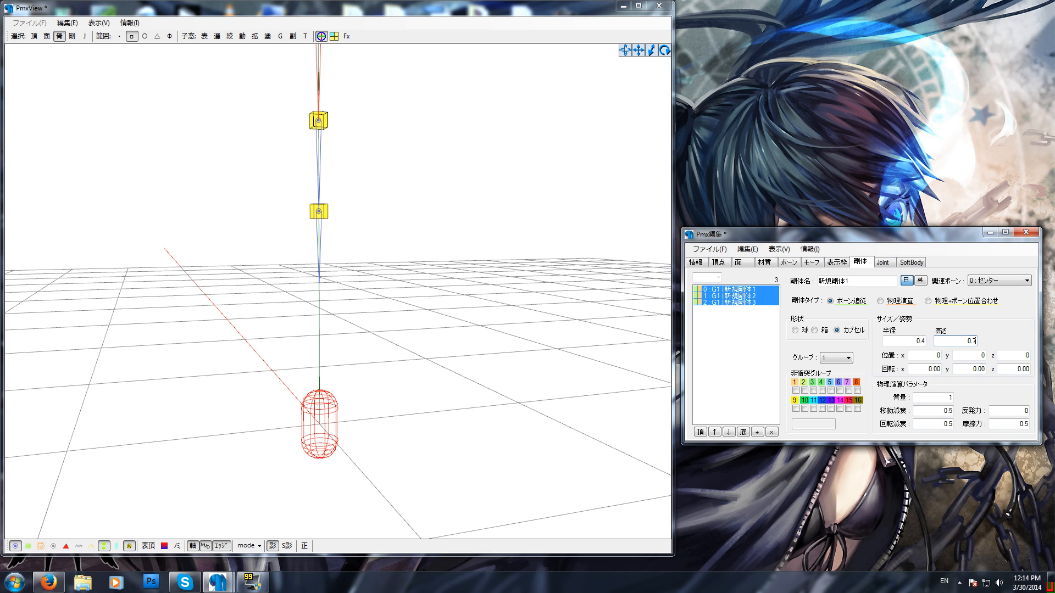
key(BackSpace)
key(BackSpace)
key(BackSpace)
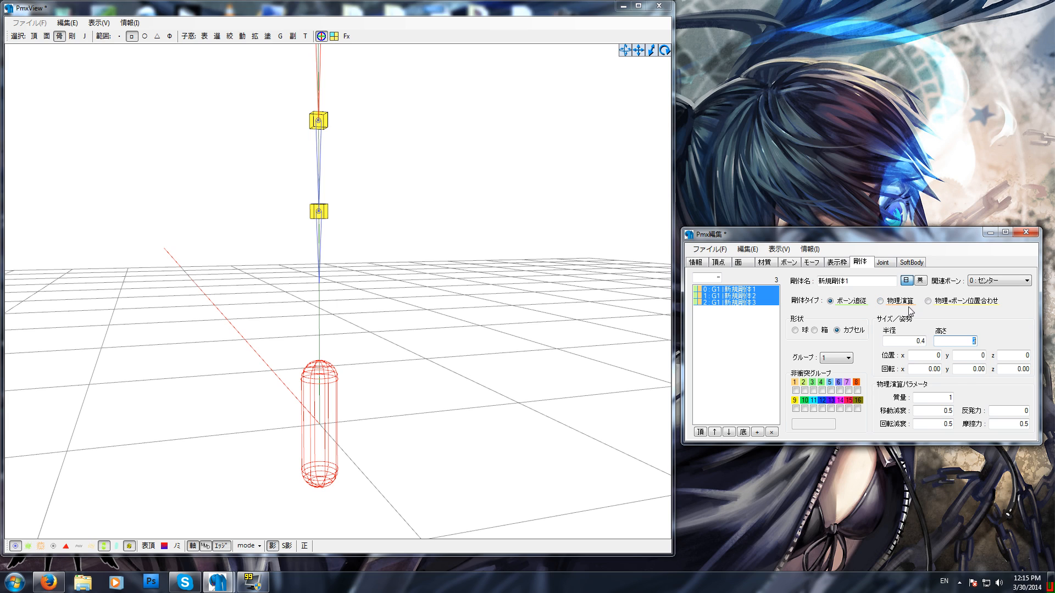
Set the three rigid bodies to the physics type (物理演算) and enable non-collision with group 1
click(881, 302)
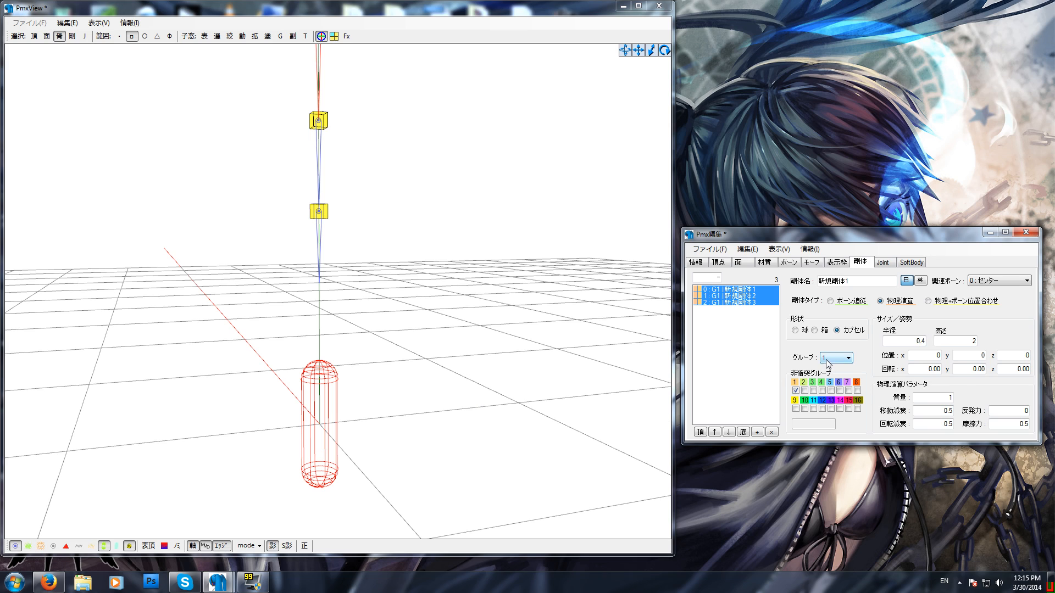
middle_drag(490, 340, 494, 345)
scroll(494, 345, down, 3)
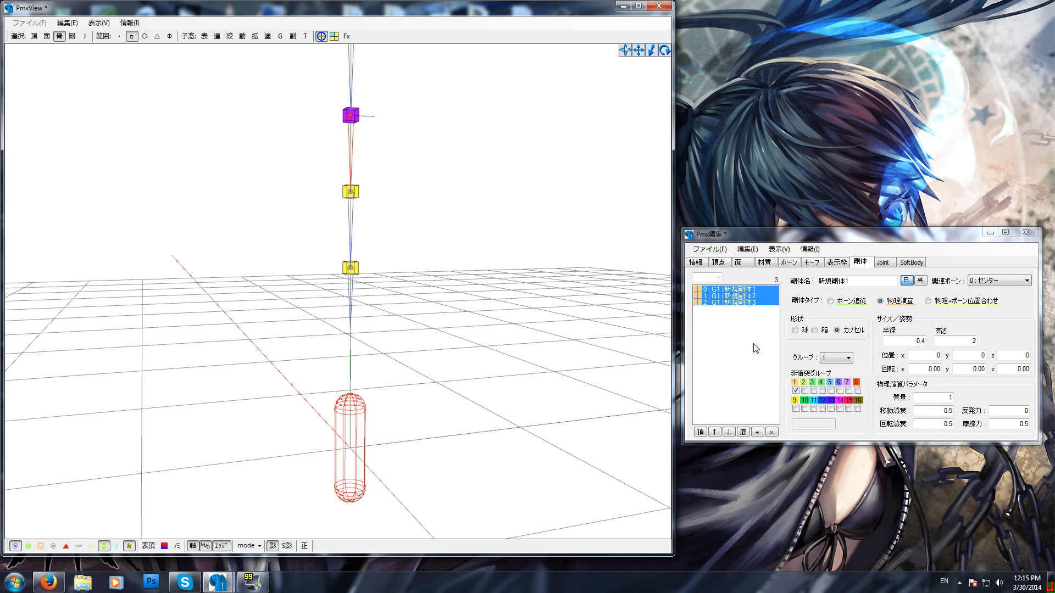
Try group 4 and its non-collision option on the three rigid bodies, and return them to group 1
click(836, 358)
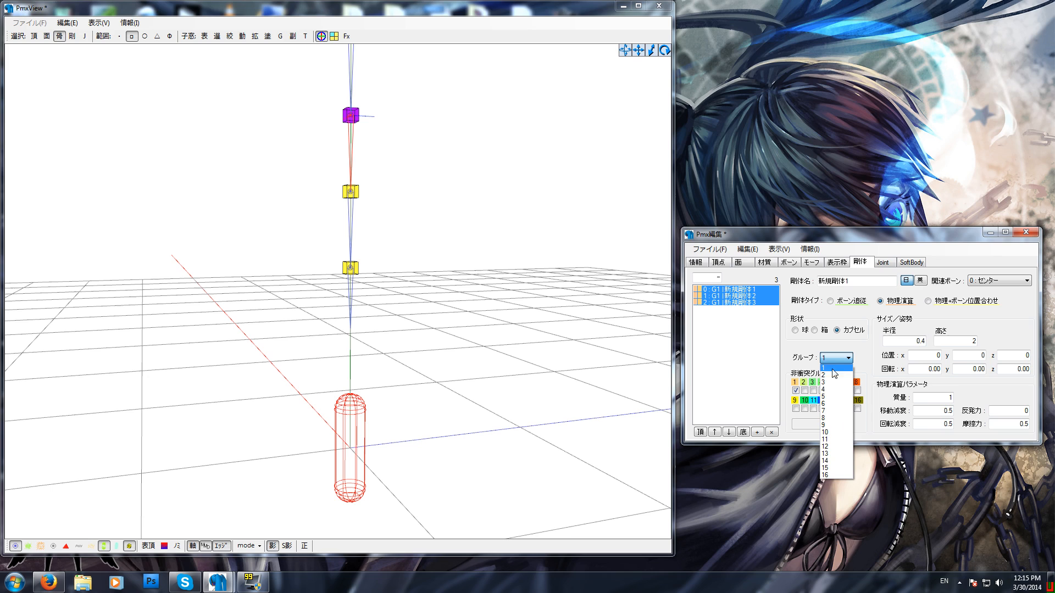
click(833, 389)
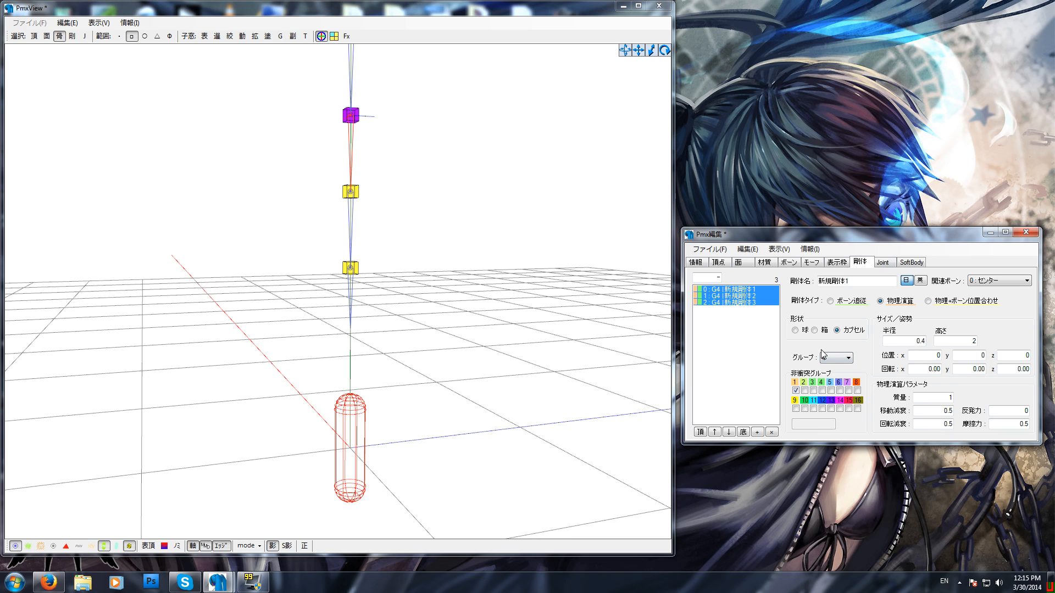
click(823, 391)
click(822, 391)
click(837, 358)
click(832, 366)
Make rigid bodies selectable in the view and move all three capsules up to between the first and second joints, at Y about 7.24
click(72, 39)
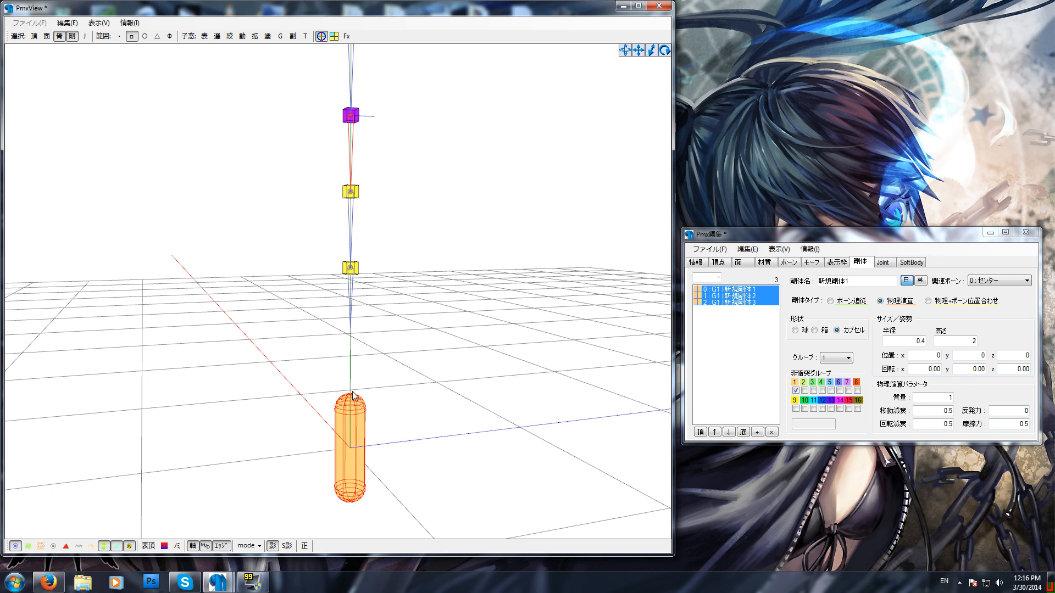
click(354, 438)
click(72, 36)
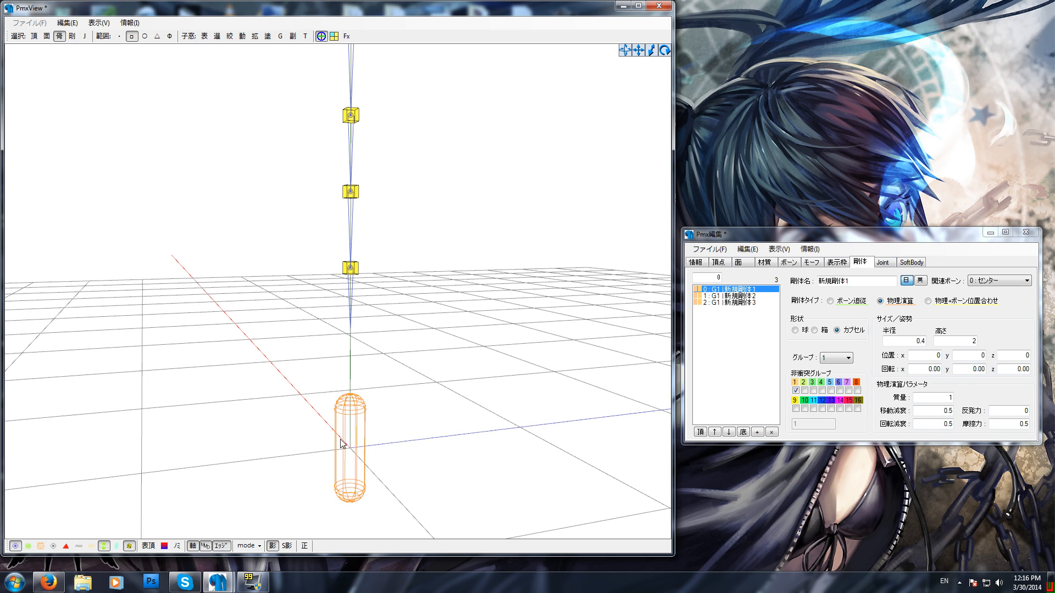
click(72, 36)
click(361, 445)
drag(276, 355, 420, 538)
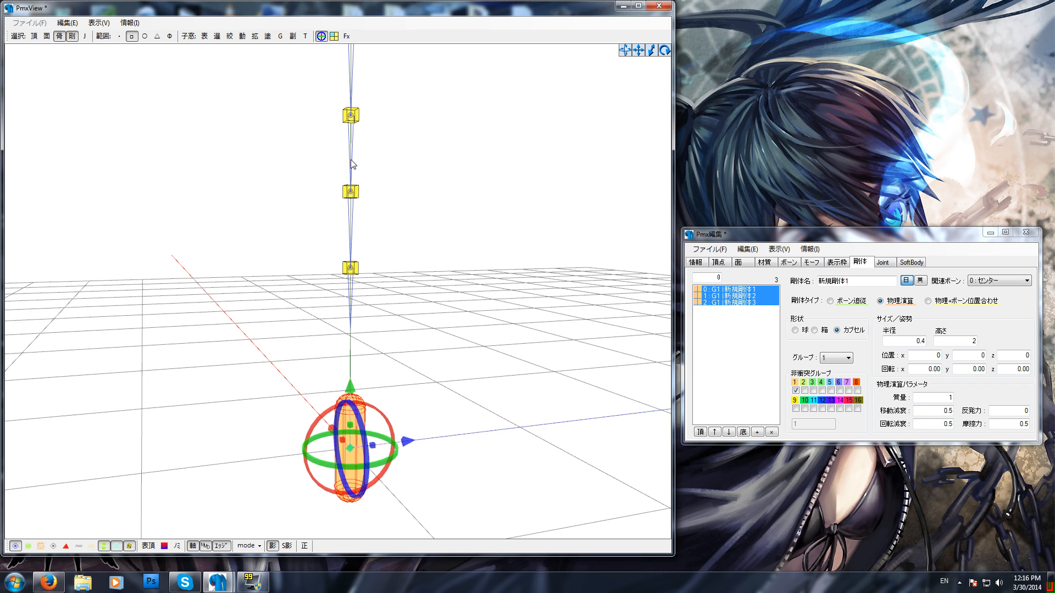
drag(351, 388, 383, 207)
drag(376, 285, 387, 187)
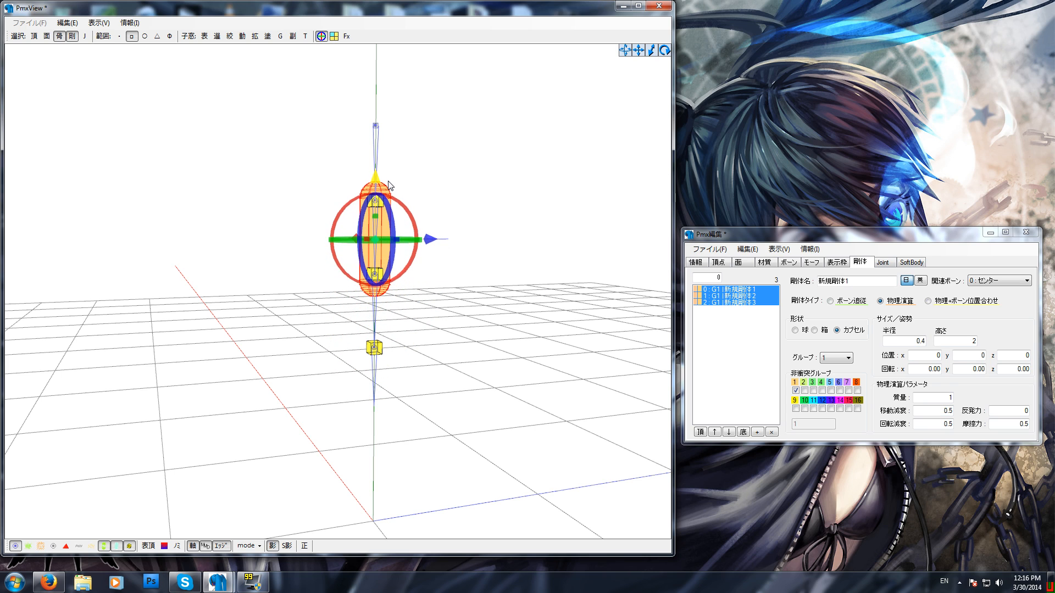
Move the second and third capsules down together to between the second and third joints, at Y about 5.35
click(743, 296)
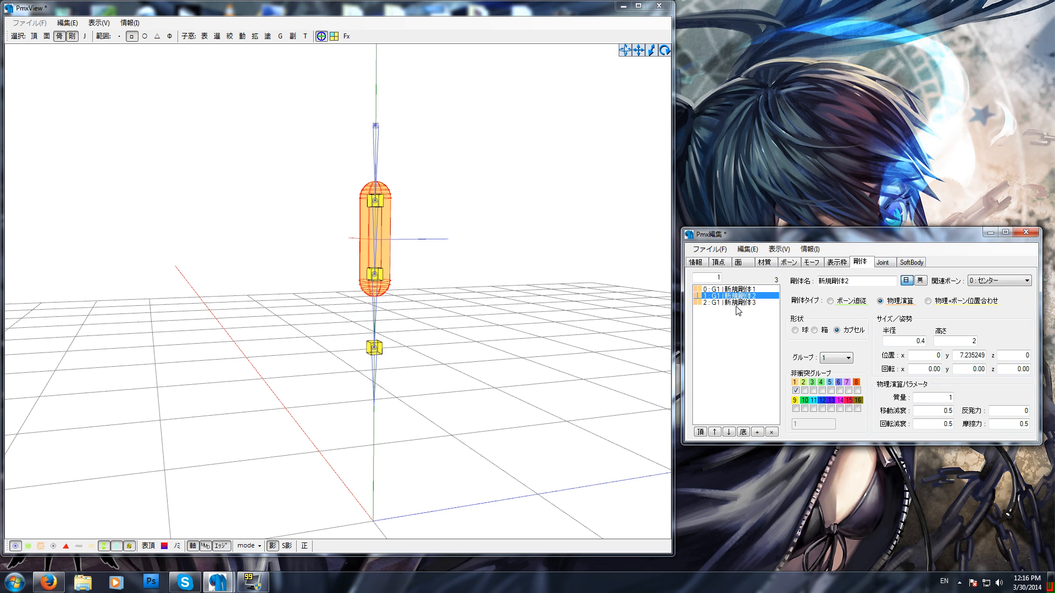
shift+click(737, 303)
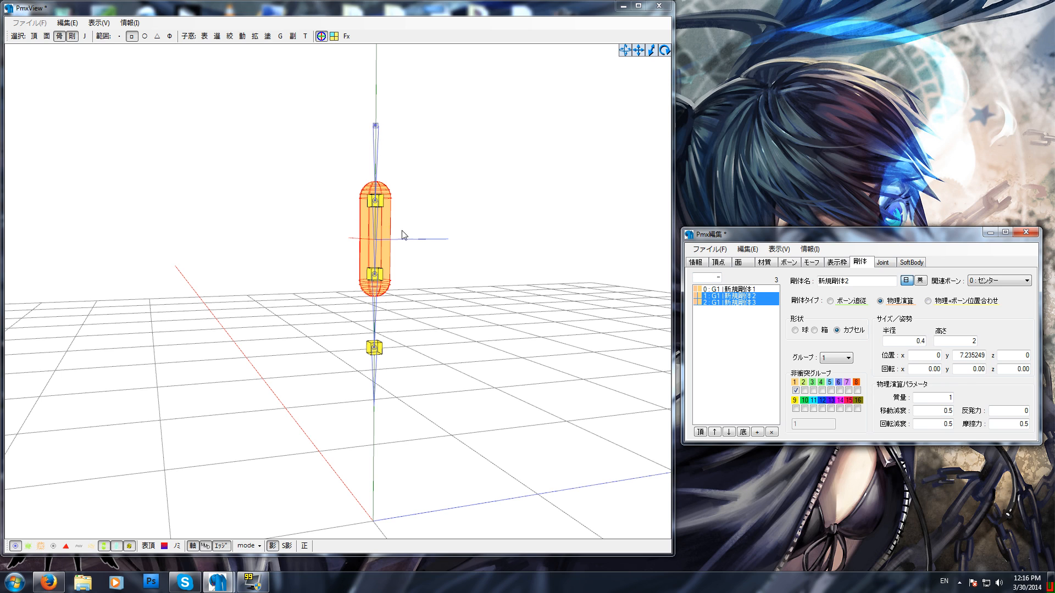
click(321, 36)
drag(377, 181, 376, 259)
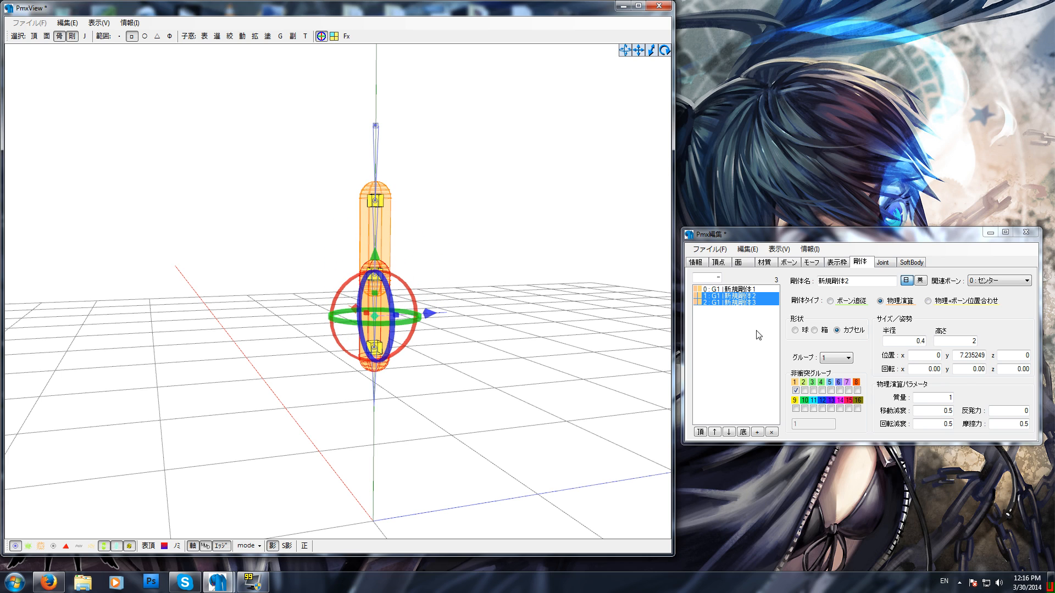
Move the third capsule alone down along the Y axis so it sits below the lowest joint
click(731, 303)
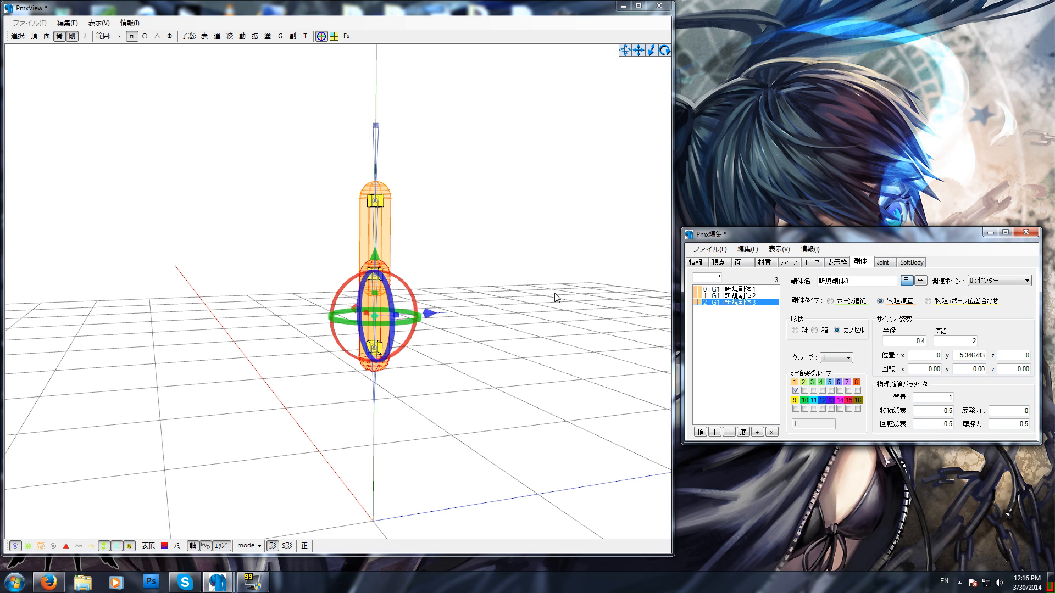
click(322, 36)
click(321, 36)
drag(374, 256, 377, 327)
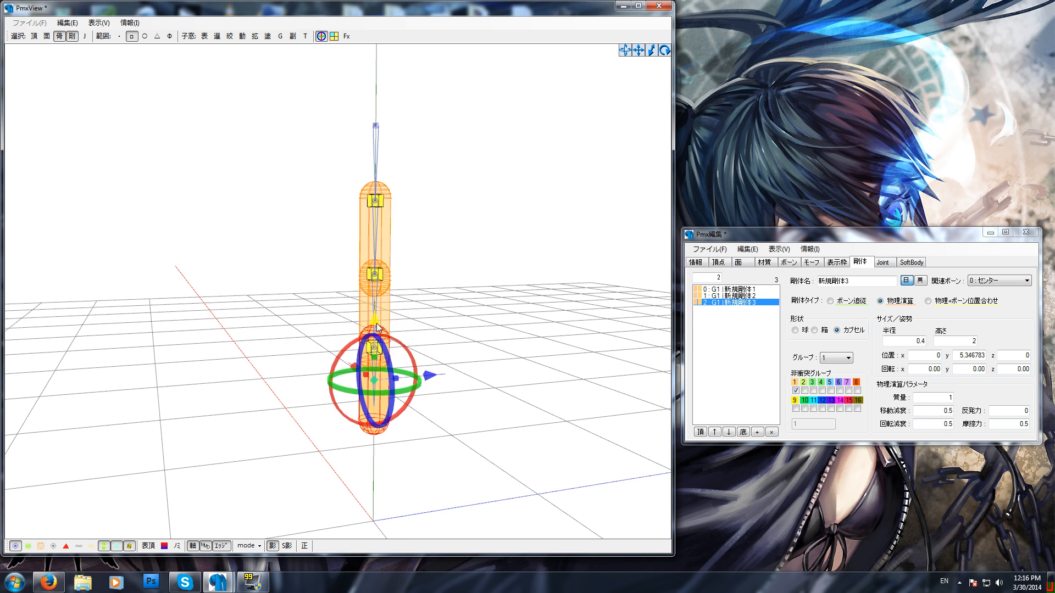
Set the height of all three capsule rigid bodies to 1.4
shift+click(384, 284)
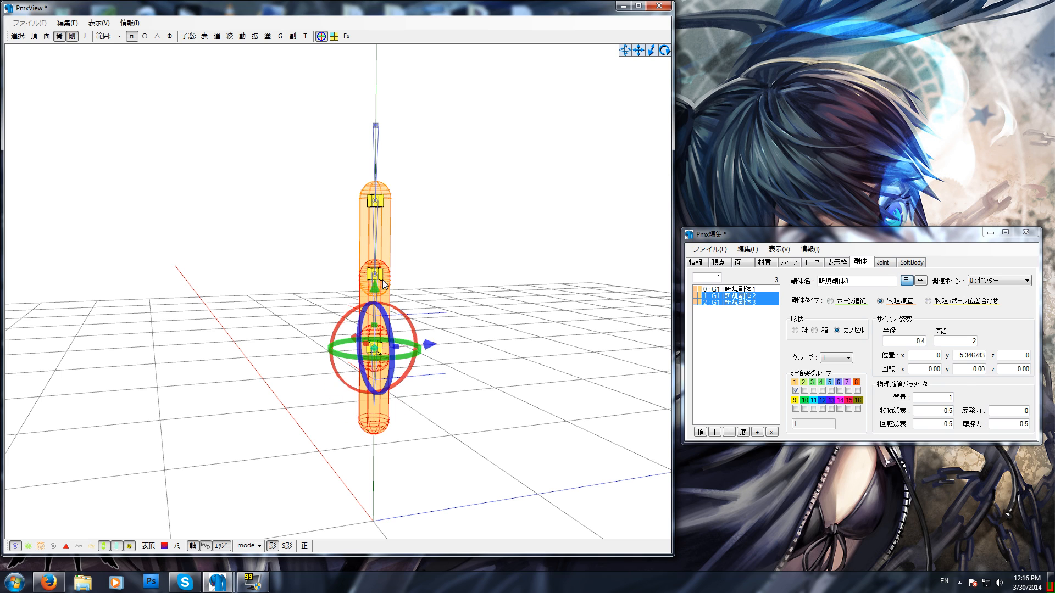
shift+click(384, 284)
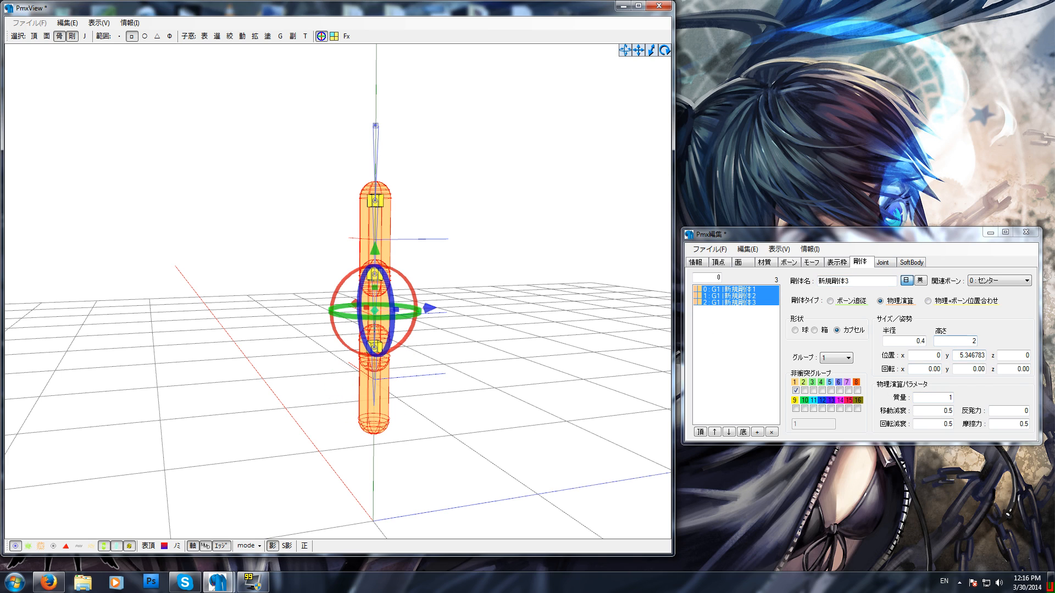
drag(966, 341, 1004, 345)
text(1)
key(BackSpace)
text(2)
key(BackSpace)
text(1.3)
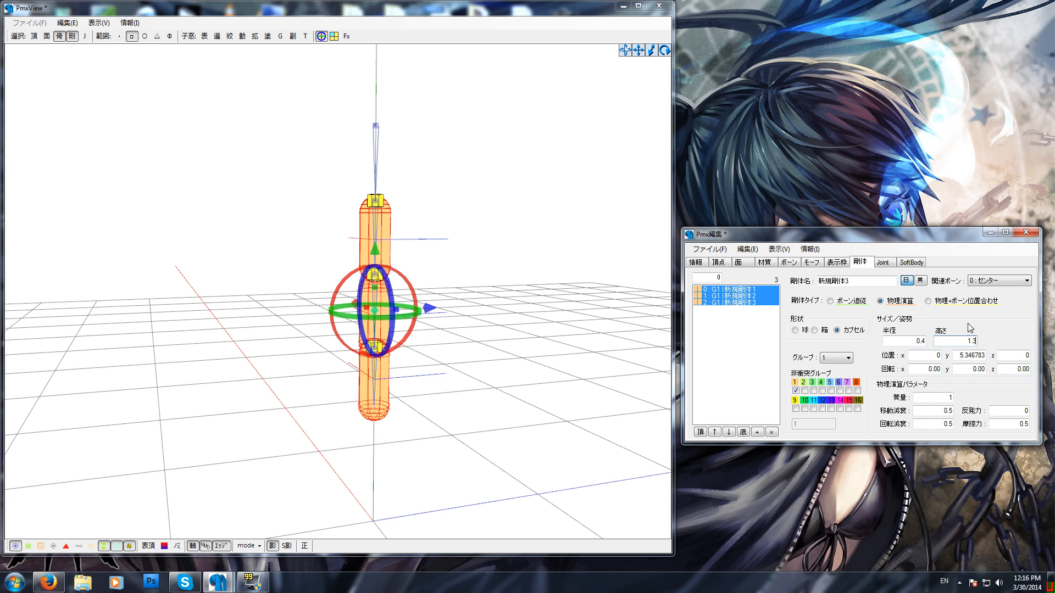
text(4)
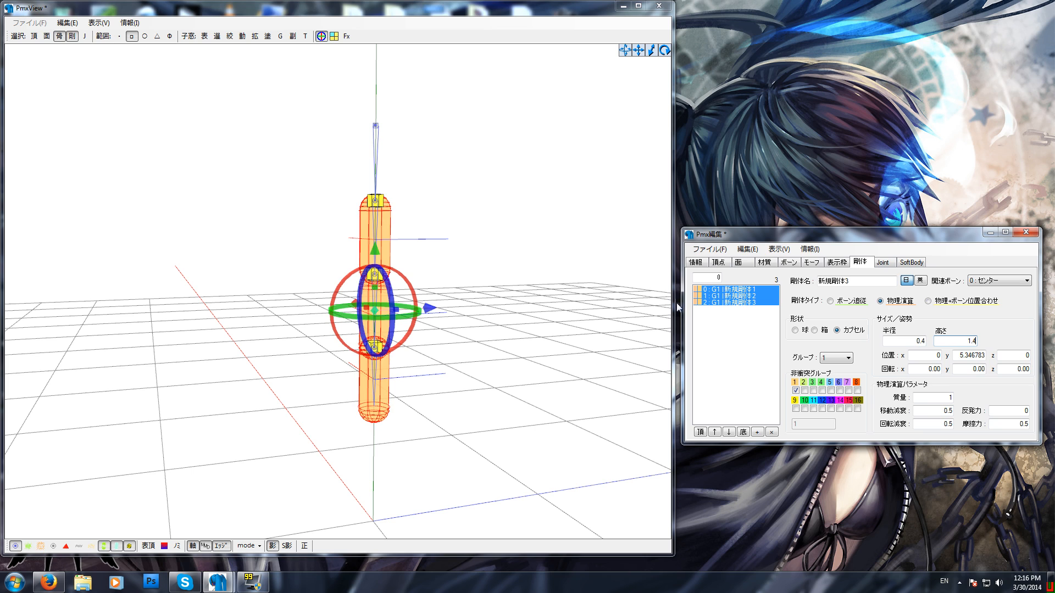
click(507, 323)
scroll(434, 336, up, 1)
click(374, 272)
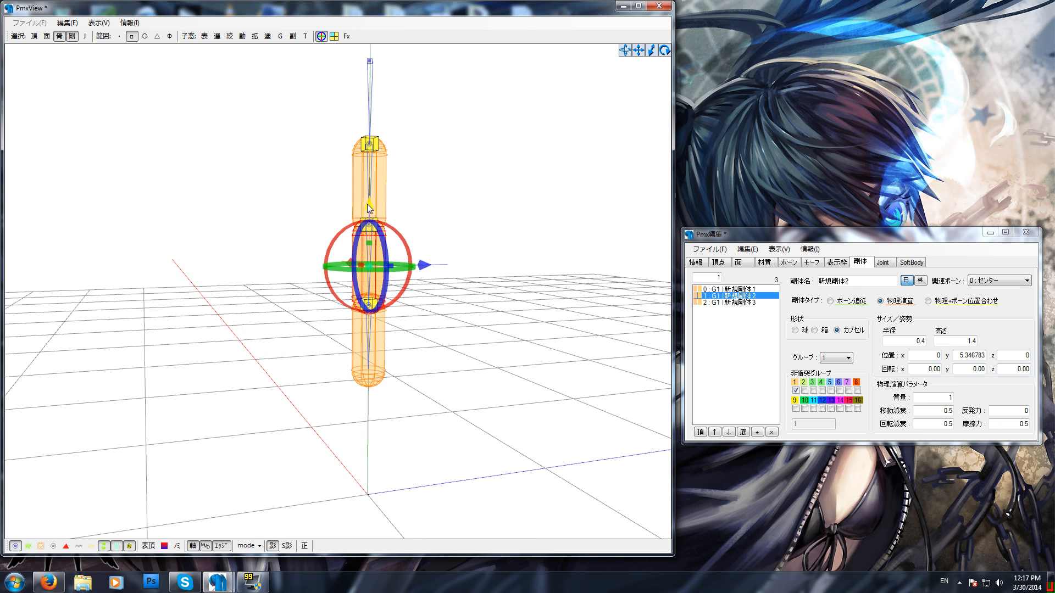
click(462, 207)
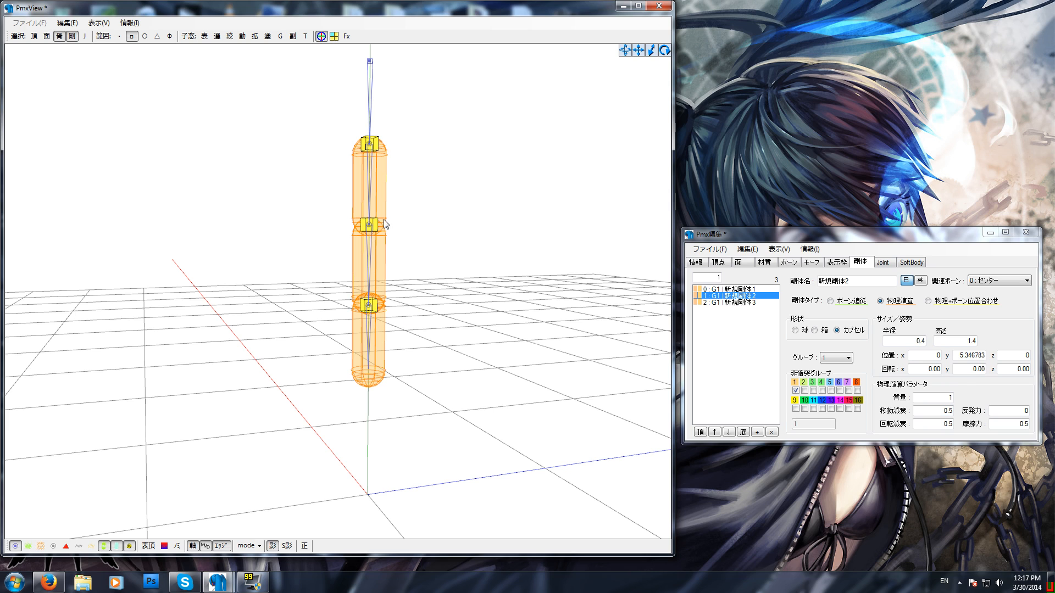
right_drag(422, 339, 417, 349)
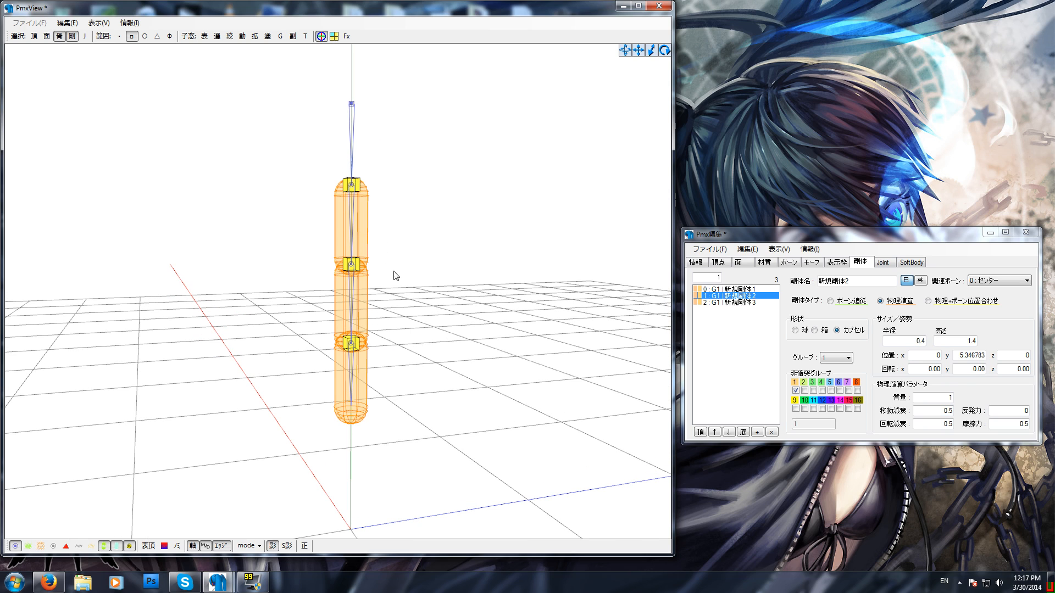
click(742, 290)
click(478, 210)
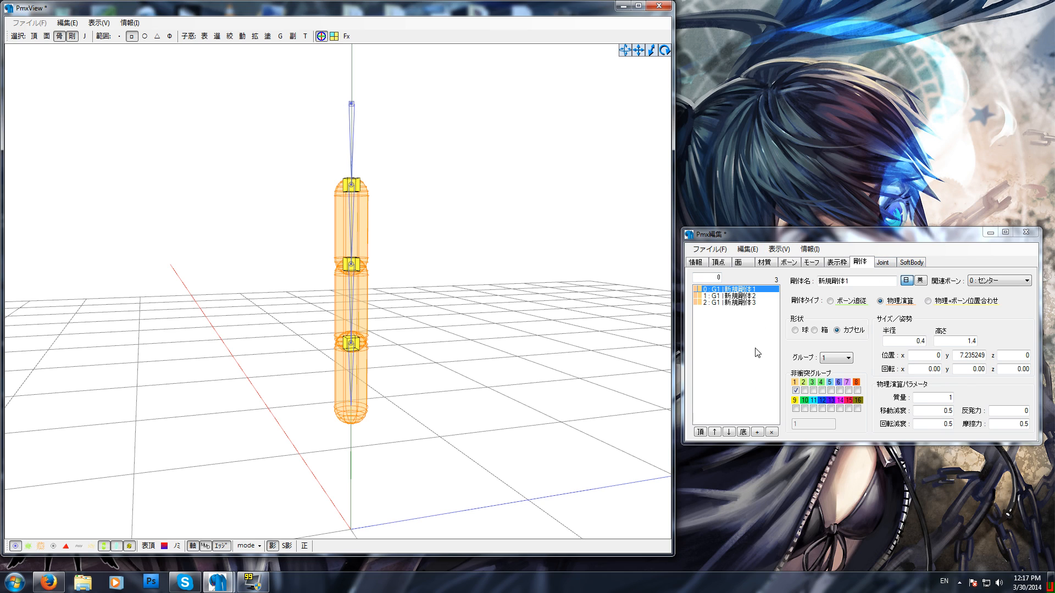
Add a new sphere rigid body and place it first in the rigid body list
click(756, 433)
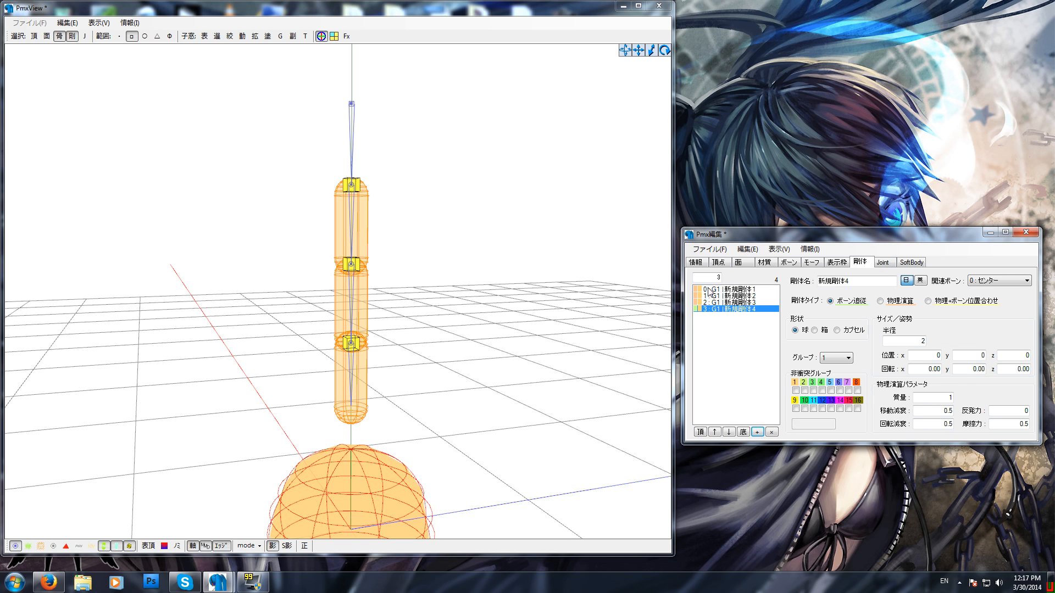
click(714, 432)
click(714, 432)
click(714, 431)
click(729, 432)
click(729, 432)
click(729, 432)
click(700, 432)
click(743, 432)
click(700, 433)
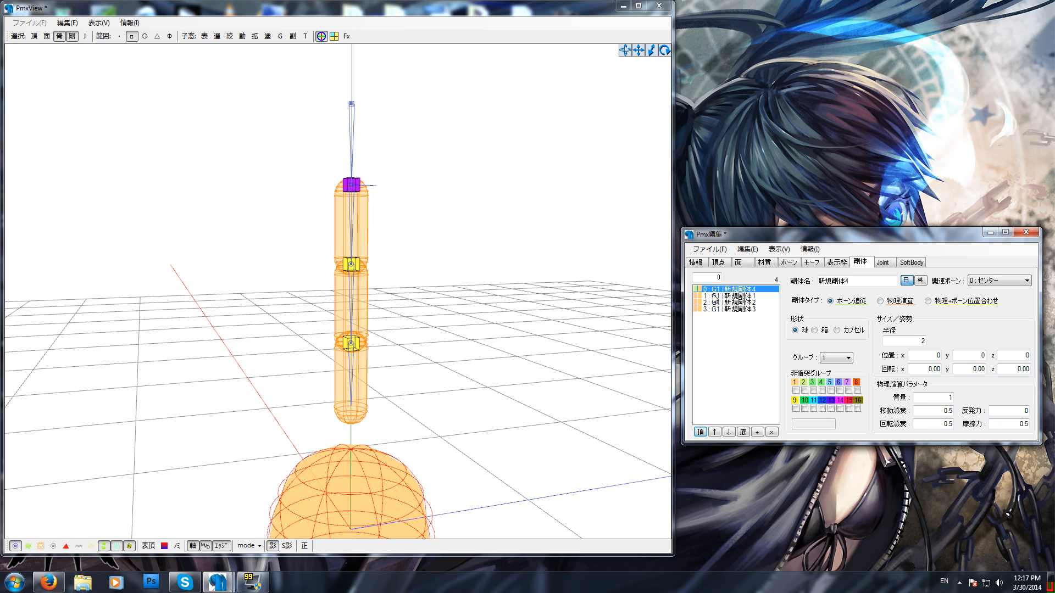
Move the new sphere up along the Y axis onto the centre bone, at Y about 9.84
click(400, 476)
drag(352, 468, 367, 49)
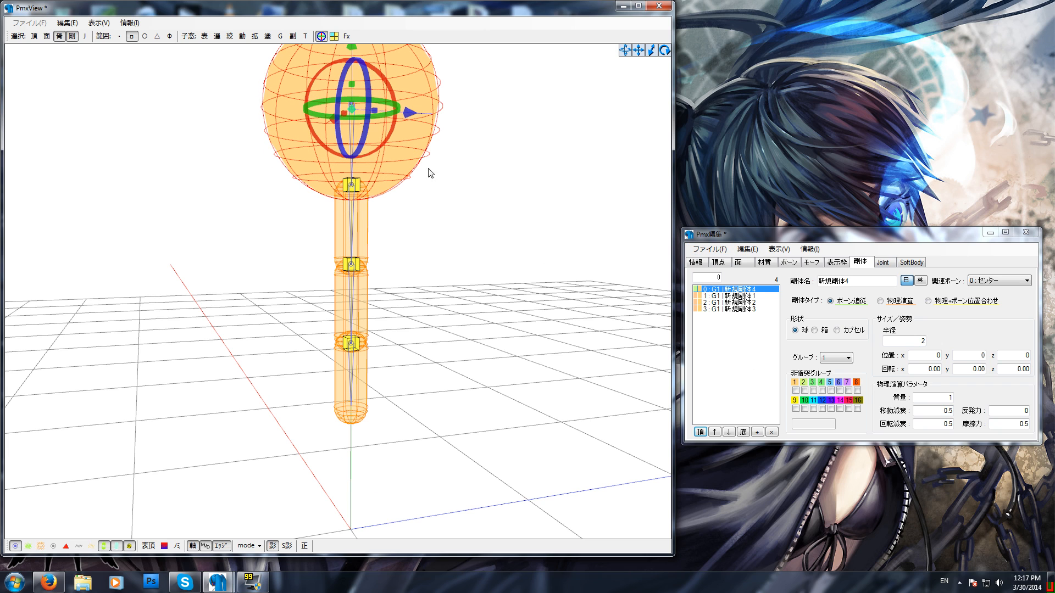
middle_drag(444, 181, 449, 223)
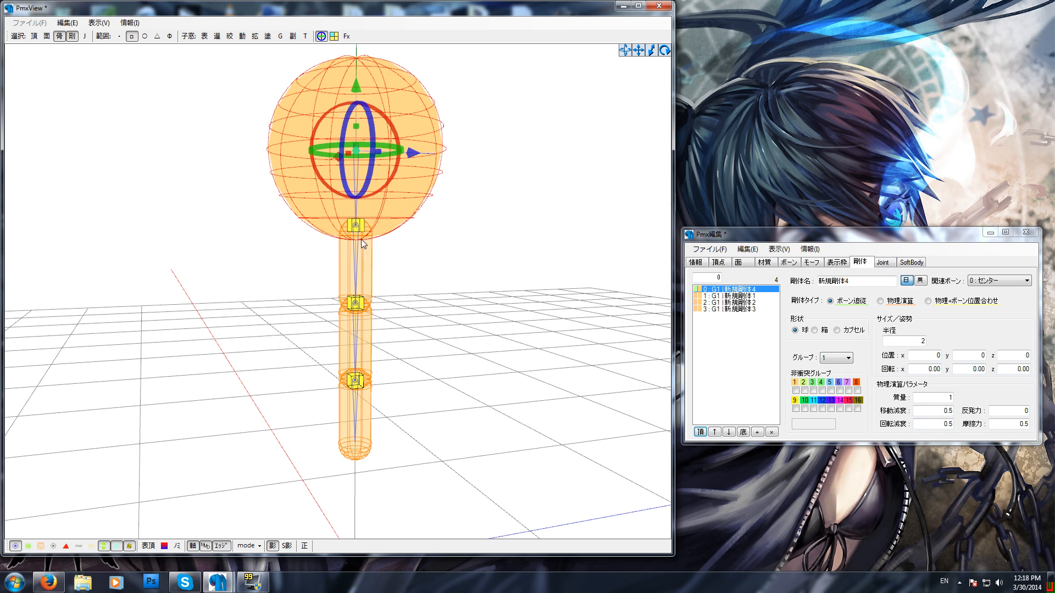
click(354, 268)
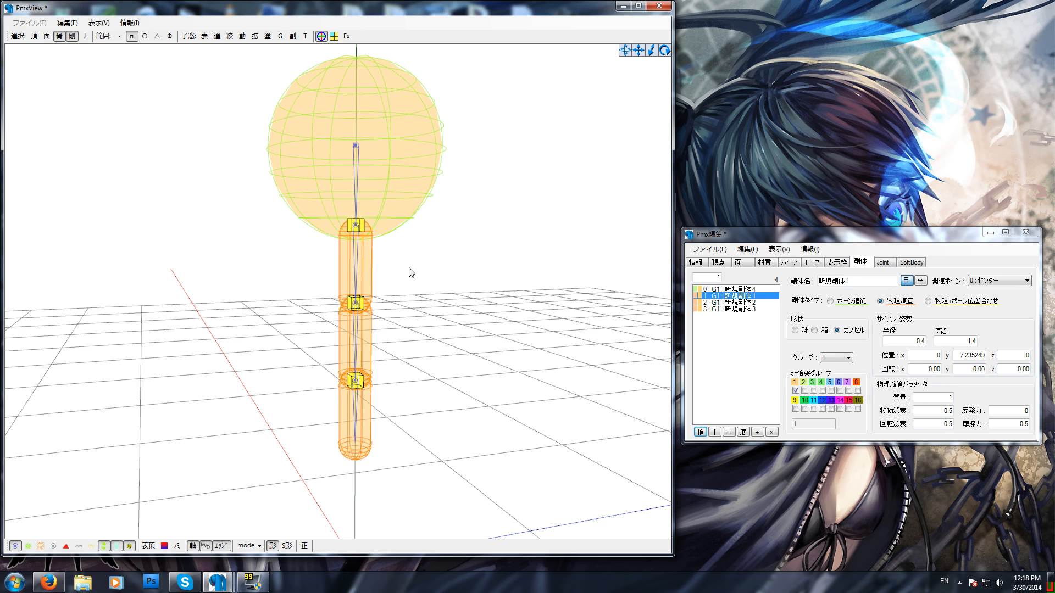
click(361, 359)
click(364, 174)
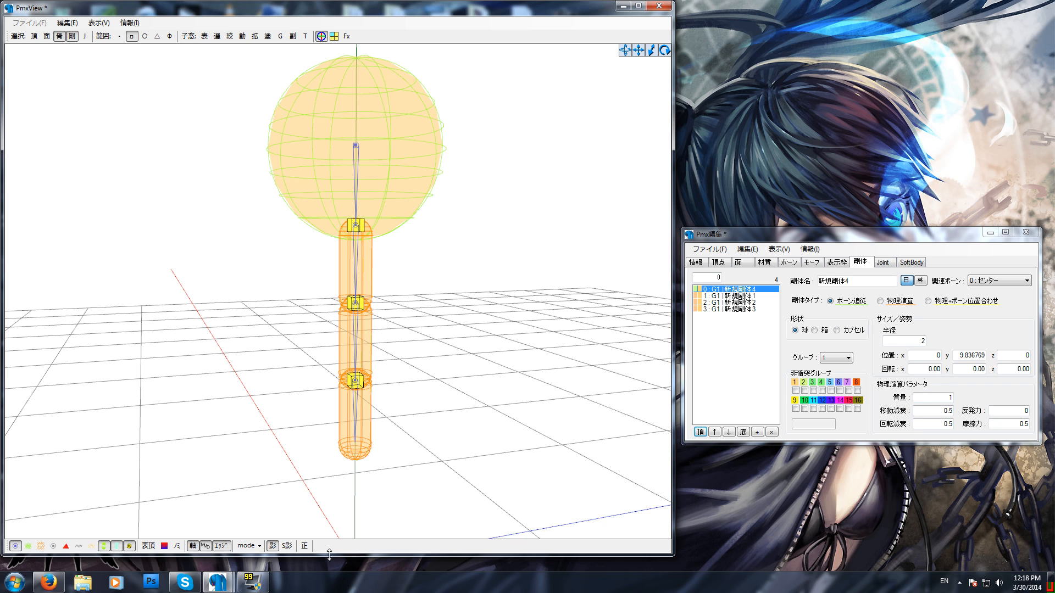
middle_drag(360, 495, 354, 467)
middle_drag(384, 376, 386, 388)
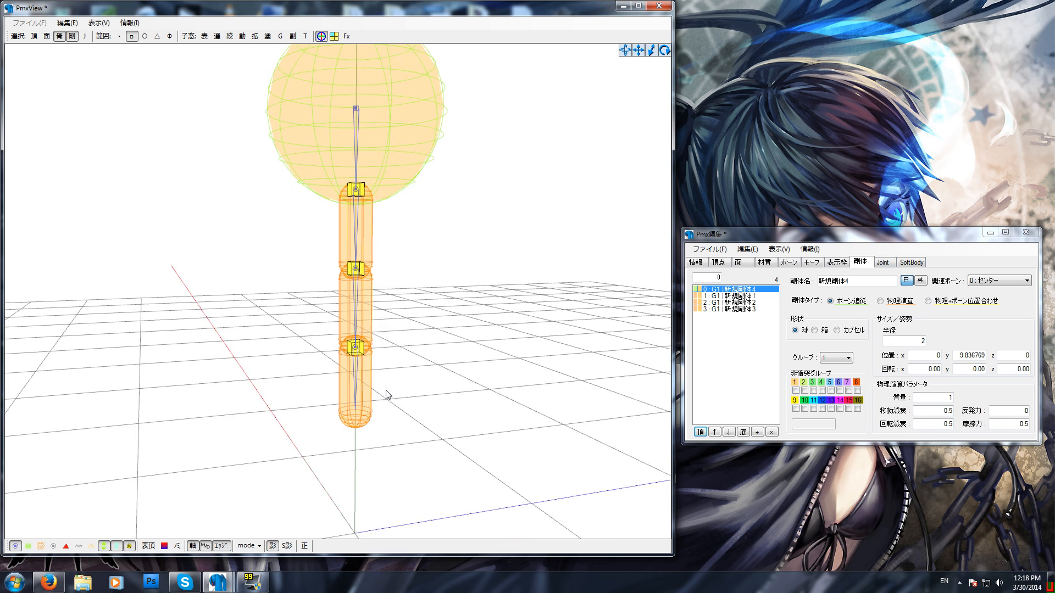
right_drag(388, 391, 440, 345)
Set the radius of the sphere rigid body on the centre bone to 1
click(362, 196)
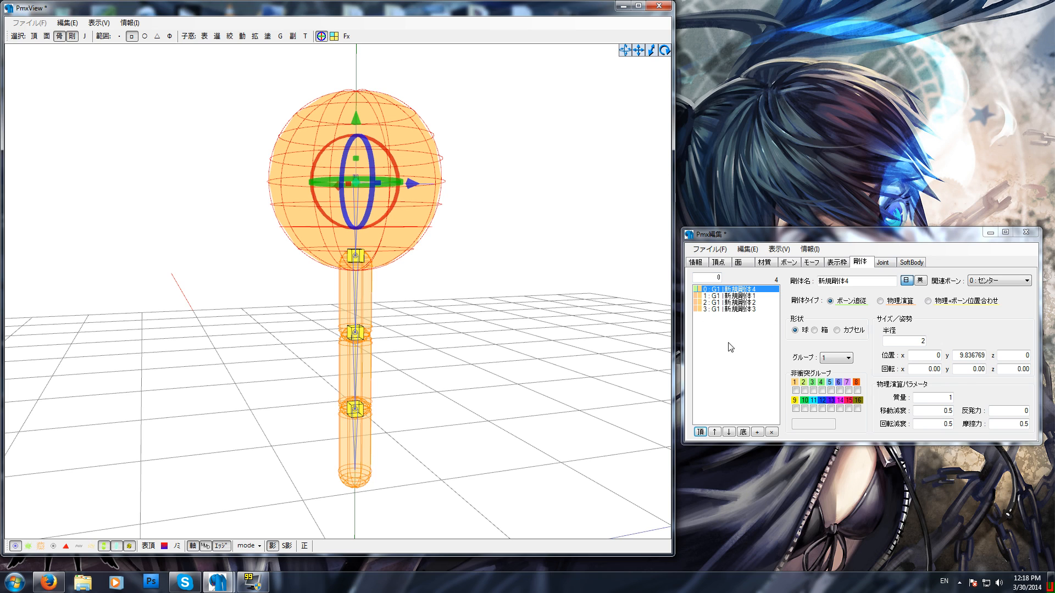
double_click(921, 341)
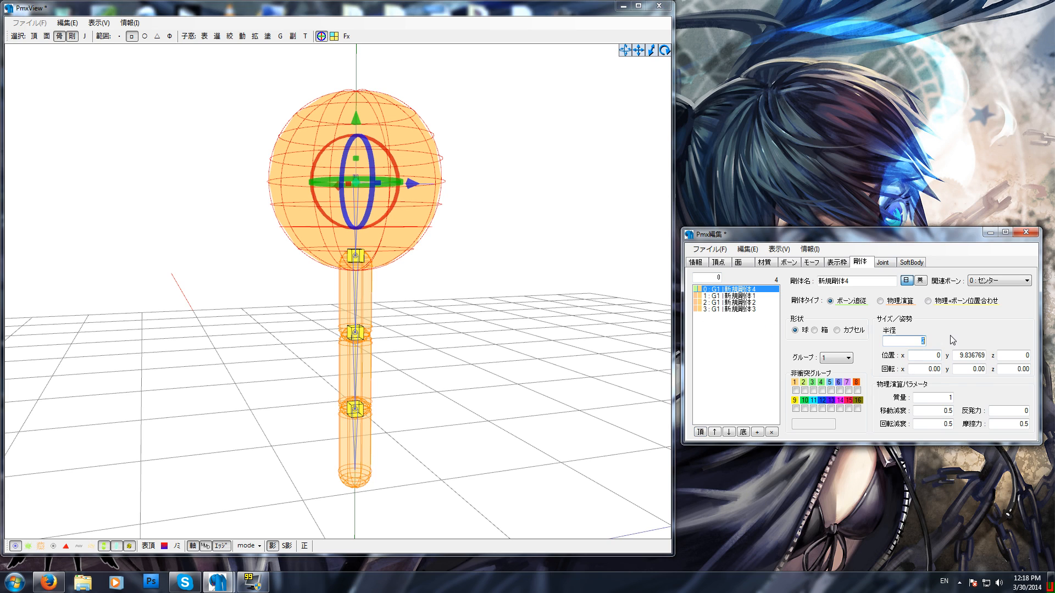
text(1)
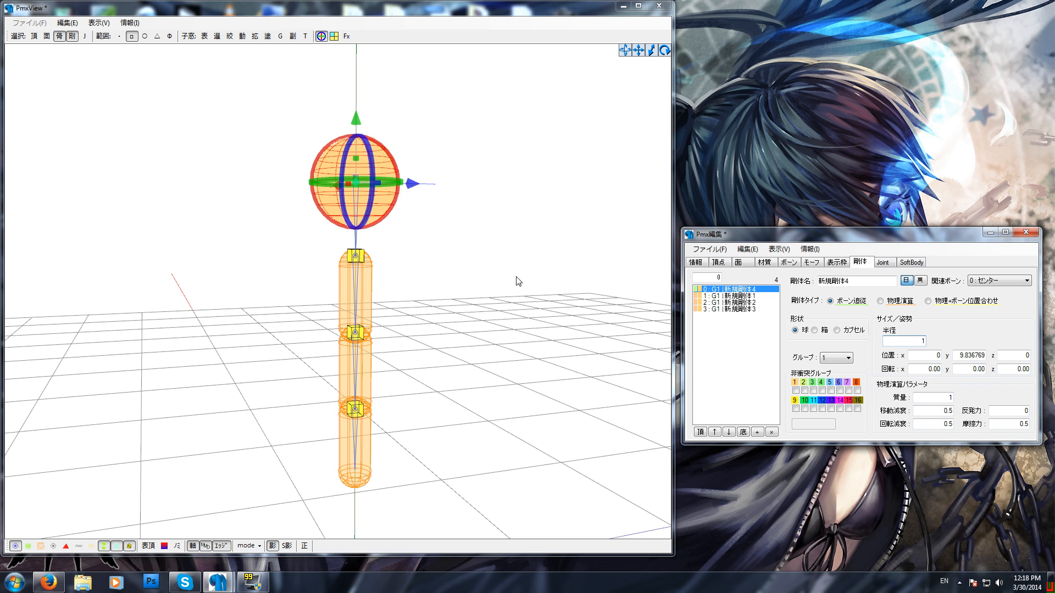
click(451, 284)
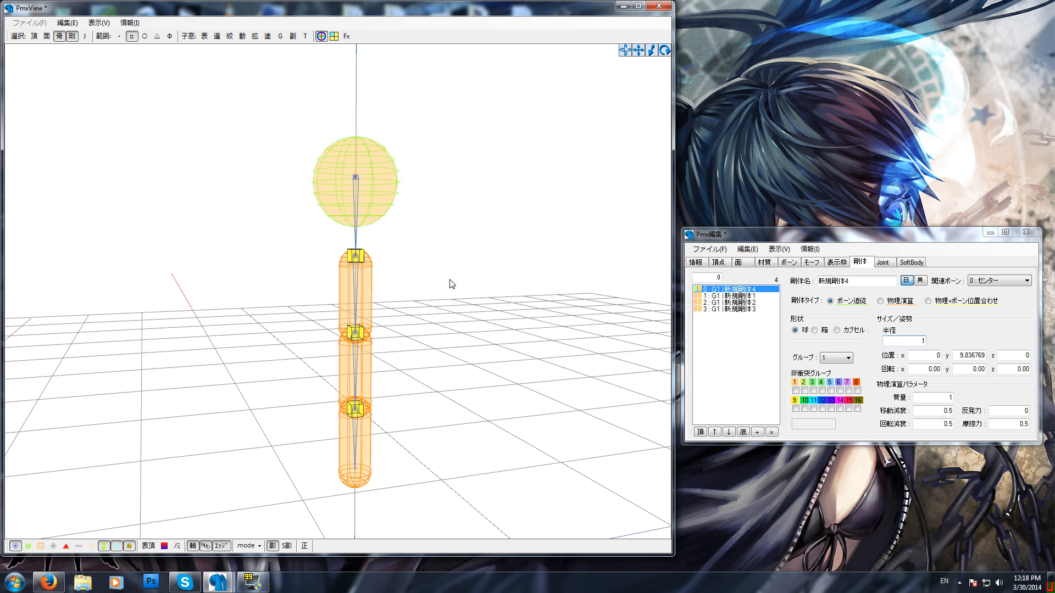
click(351, 187)
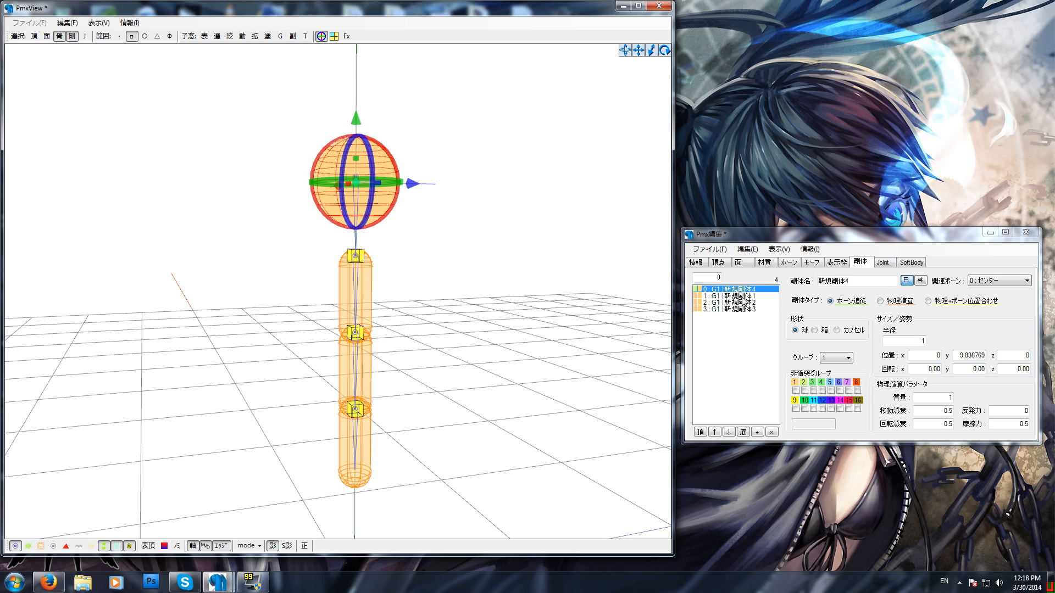
click(445, 281)
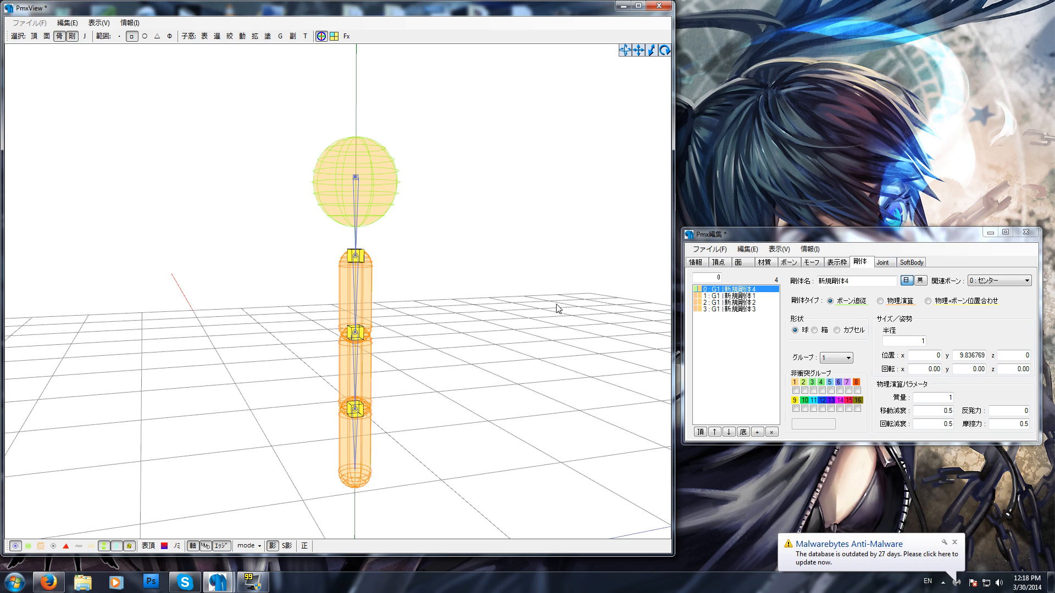
click(350, 299)
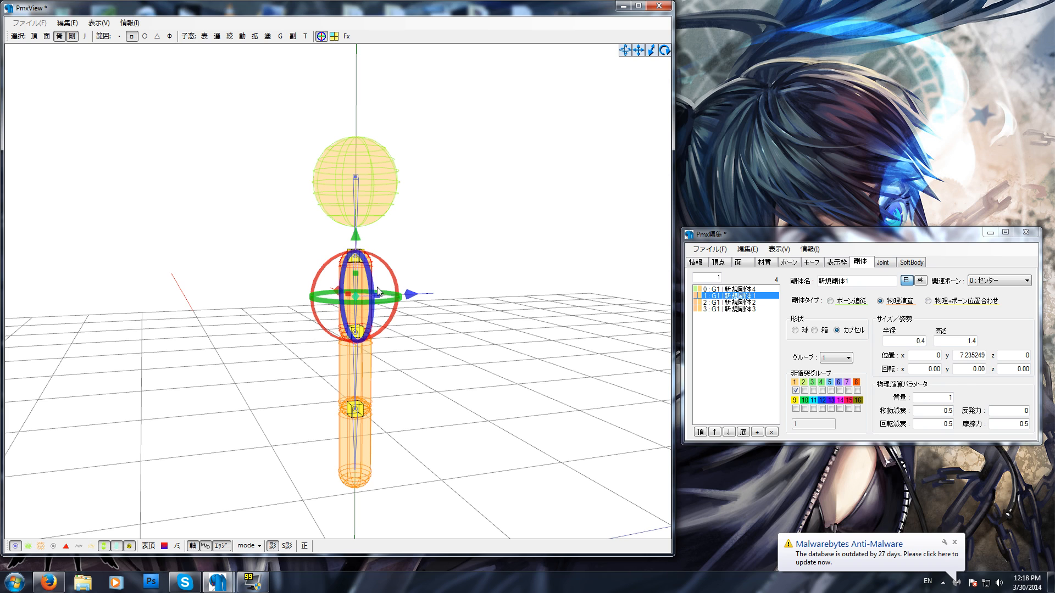
click(514, 346)
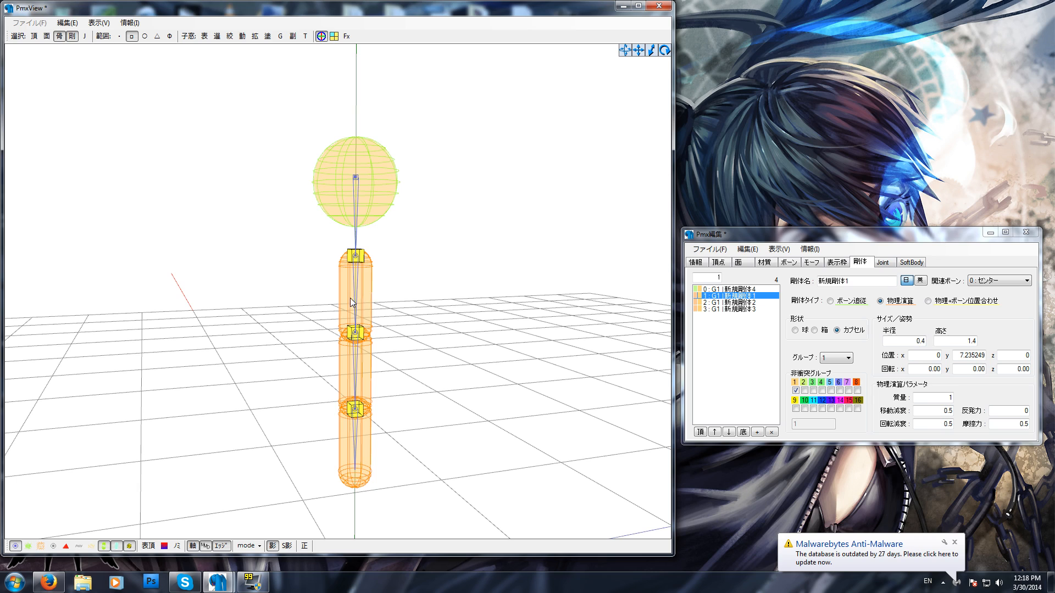
click(351, 298)
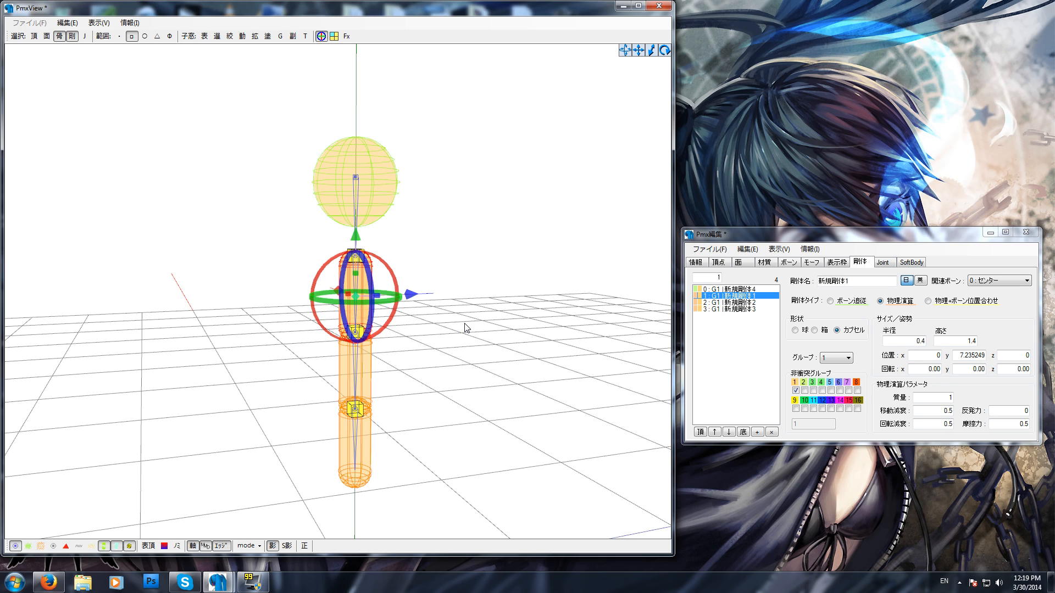
click(603, 273)
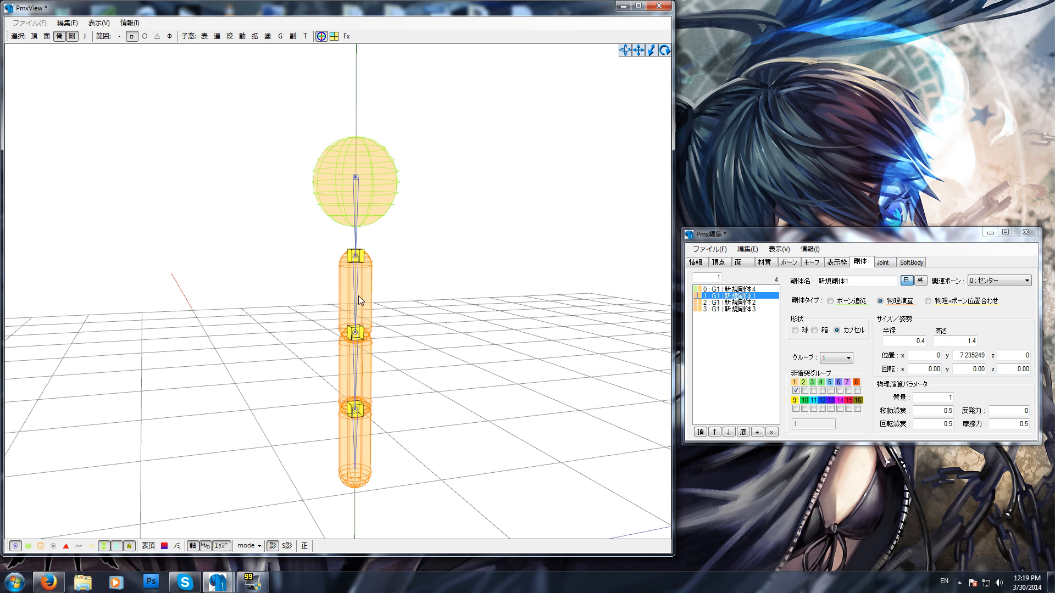
click(353, 293)
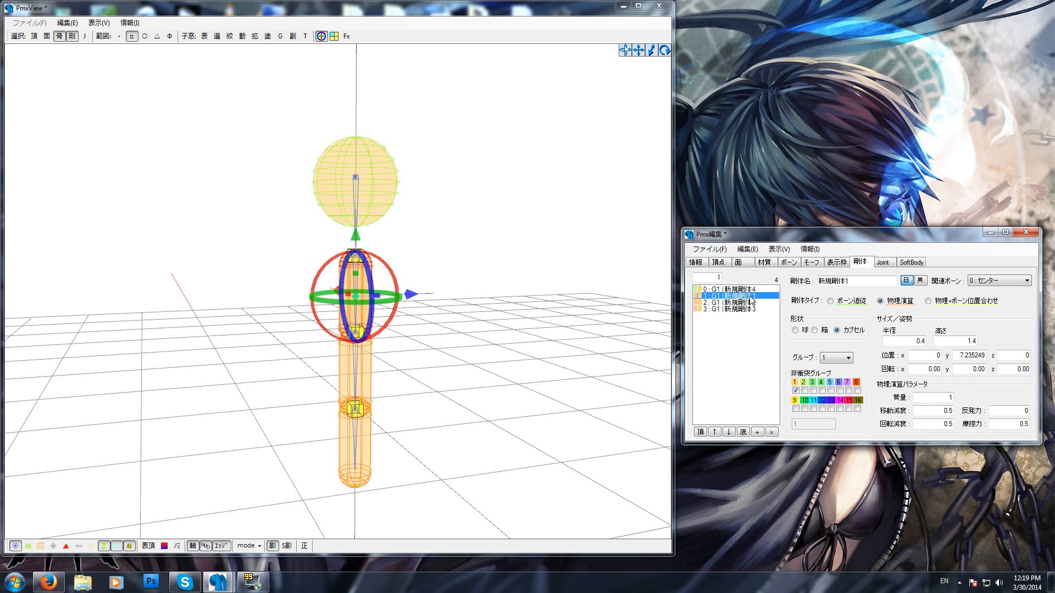
Set the related bone of the uppermost capsule rigid body, 新規剛体1, to 新規ボーン1
click(992, 283)
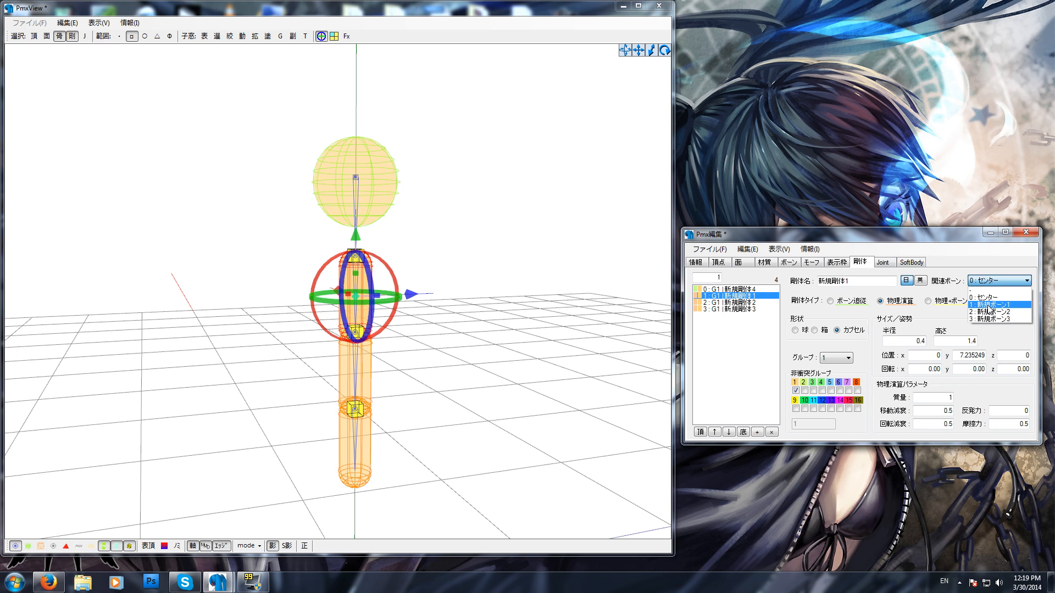
click(989, 305)
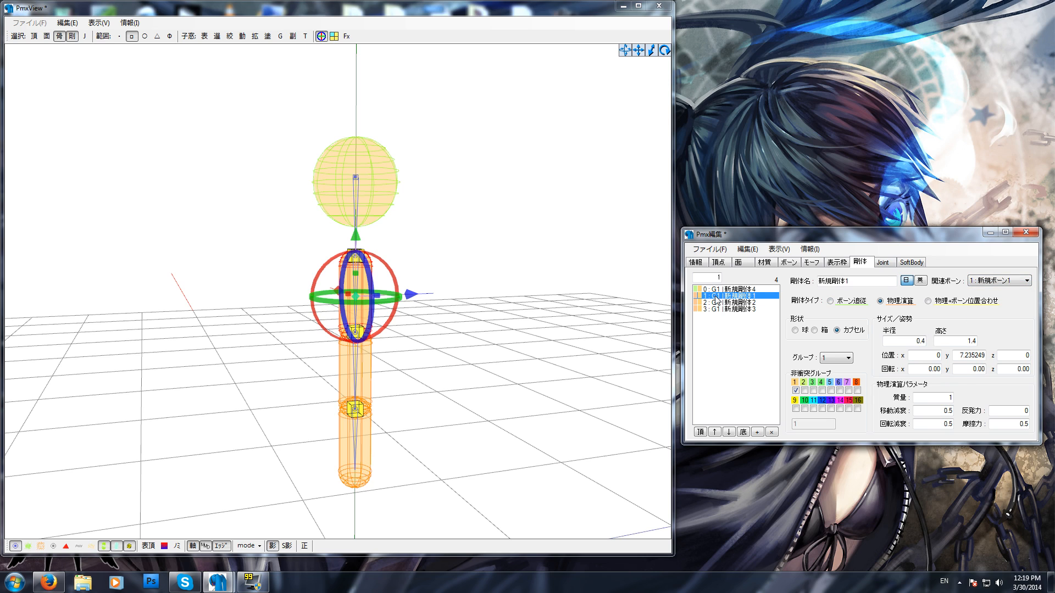
click(477, 332)
click(356, 259)
click(417, 292)
click(369, 293)
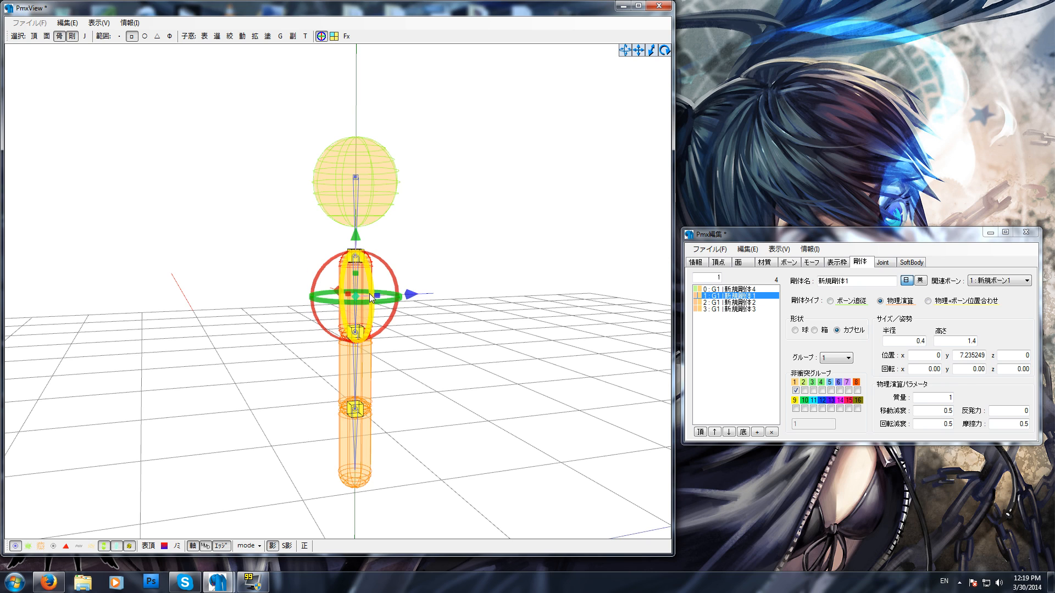
Set the related bone of 新規剛体2 to 新規ボーン2 and that of 新規剛体3 to 新規ボーン3
click(733, 303)
click(995, 281)
click(987, 311)
click(750, 309)
click(975, 282)
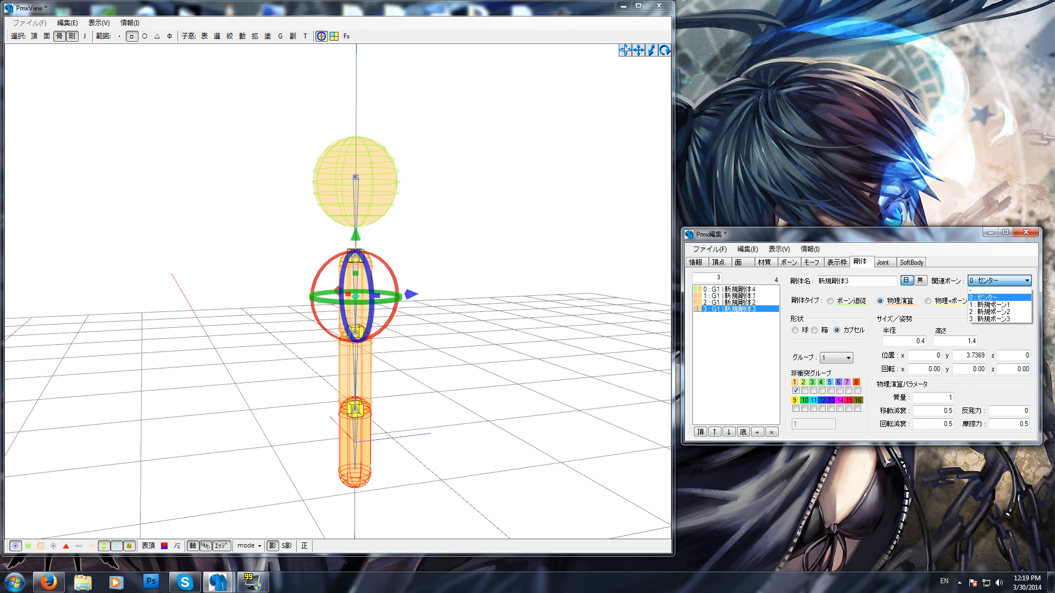
click(989, 311)
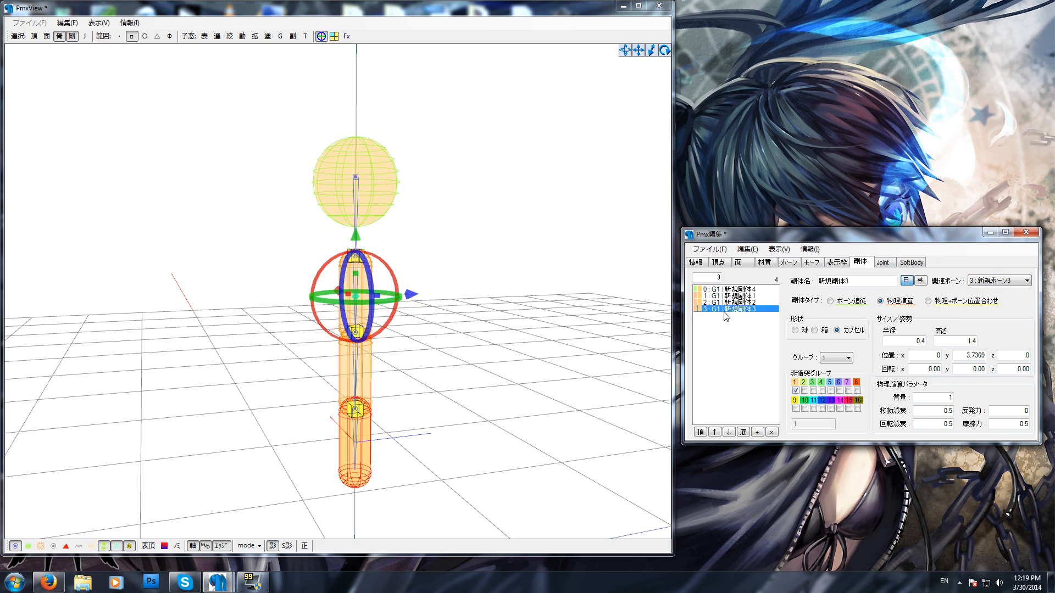
Check the bone assigned to the sphere rigid body, 新規剛体4
right_drag(459, 377, 460, 365)
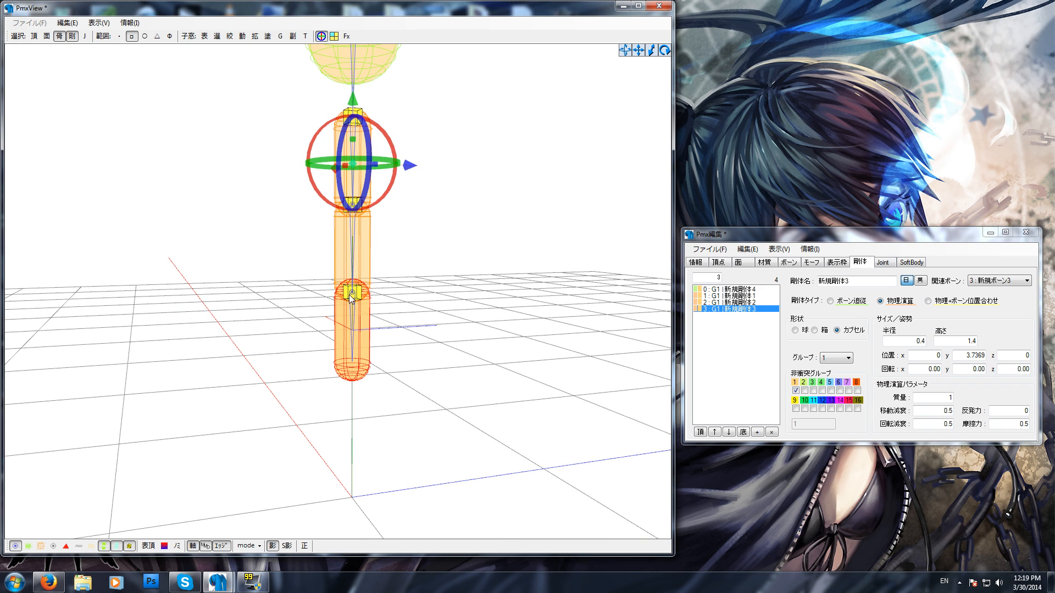
click(468, 309)
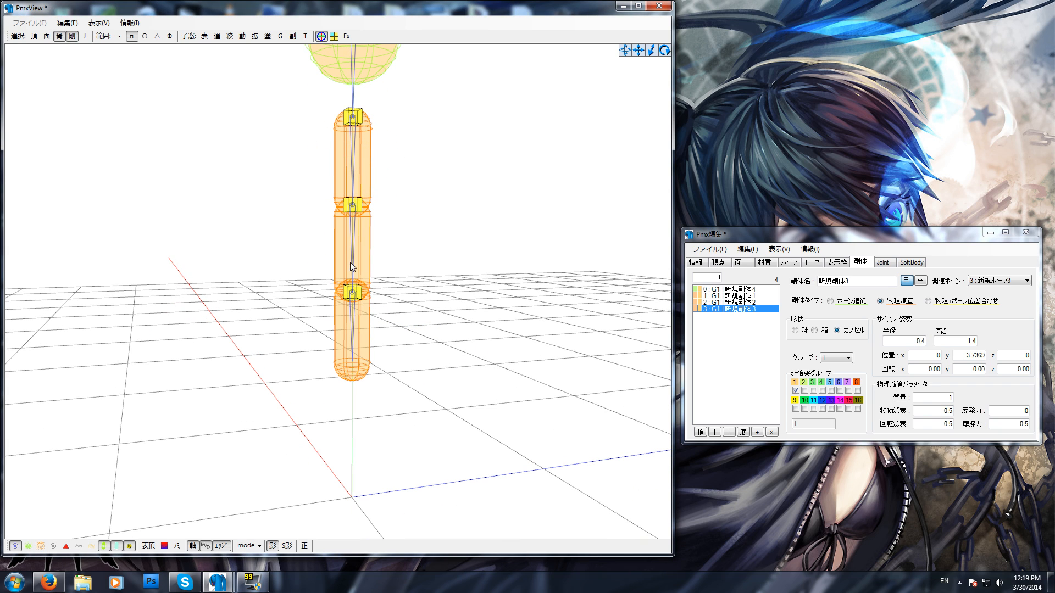
right_drag(419, 365, 421, 374)
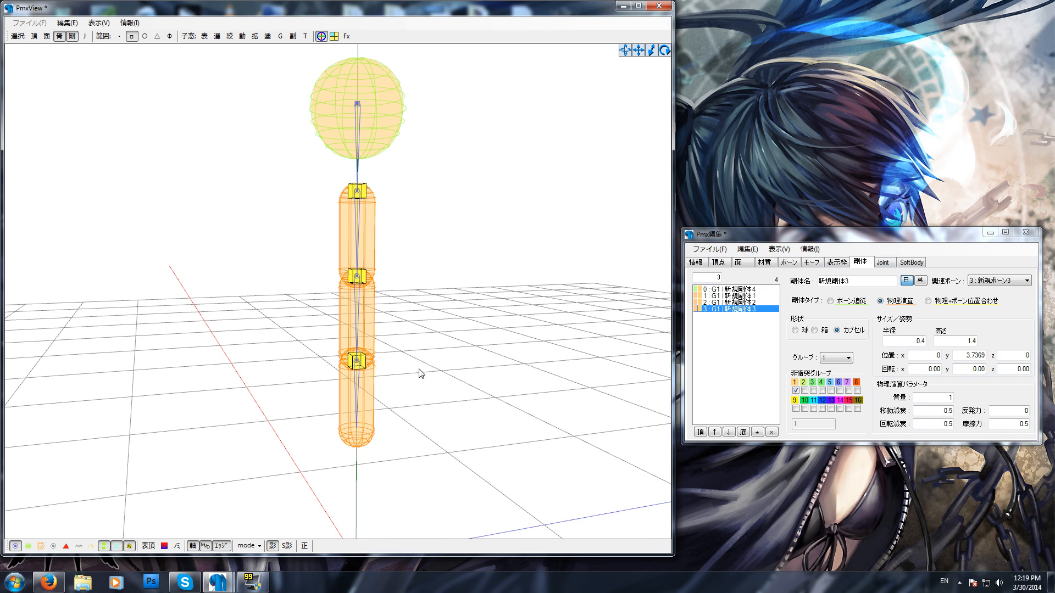
click(750, 290)
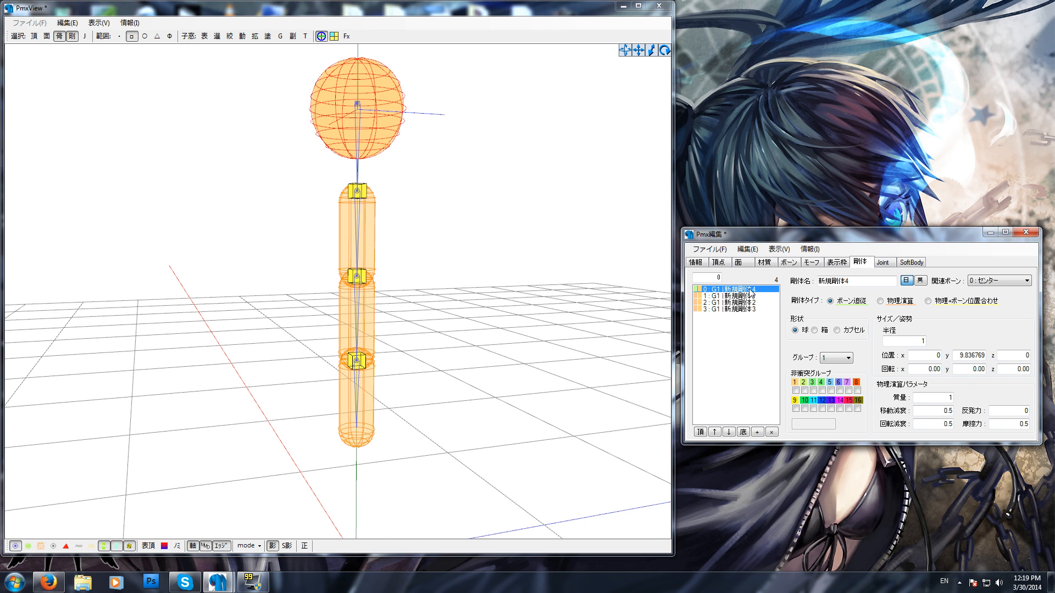
click(992, 281)
click(992, 285)
Open the joint settings and examine which rigid bodies lie above and below 新規Joint1 in the 3D view
click(883, 263)
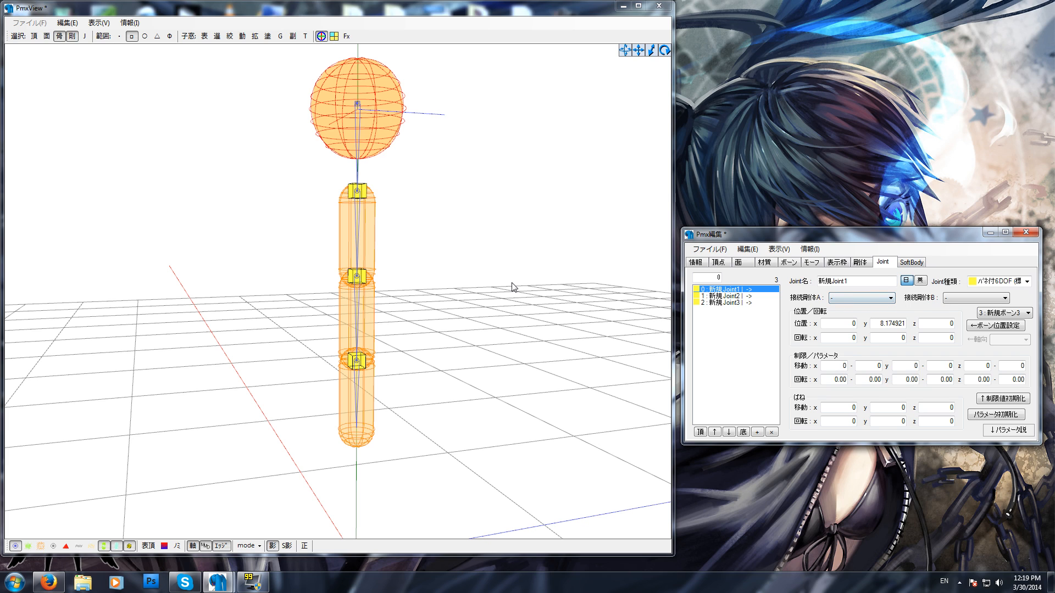
click(491, 279)
middle_drag(489, 274, 487, 274)
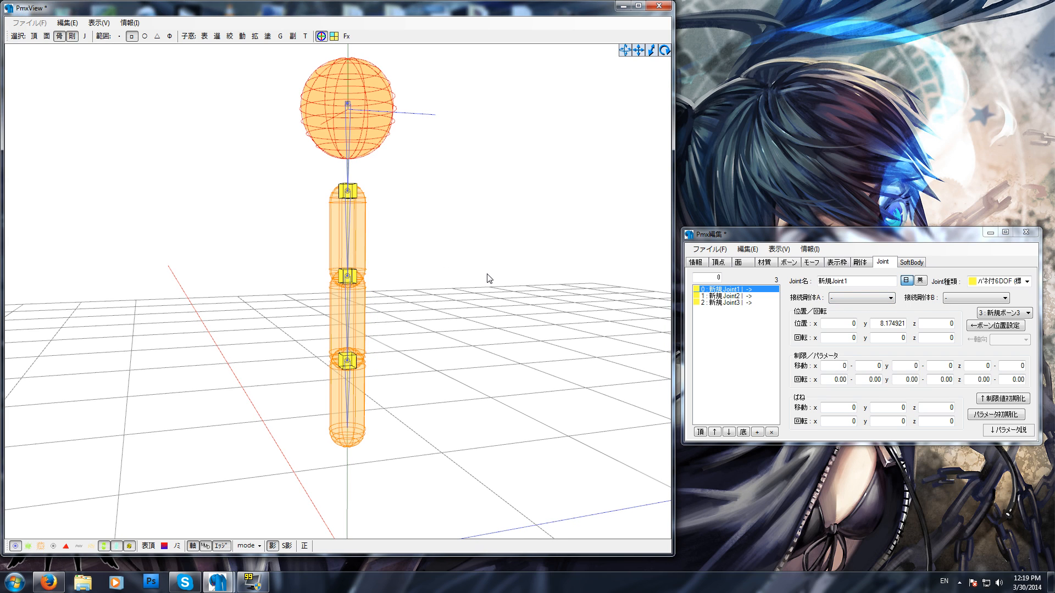
click(849, 295)
click(849, 295)
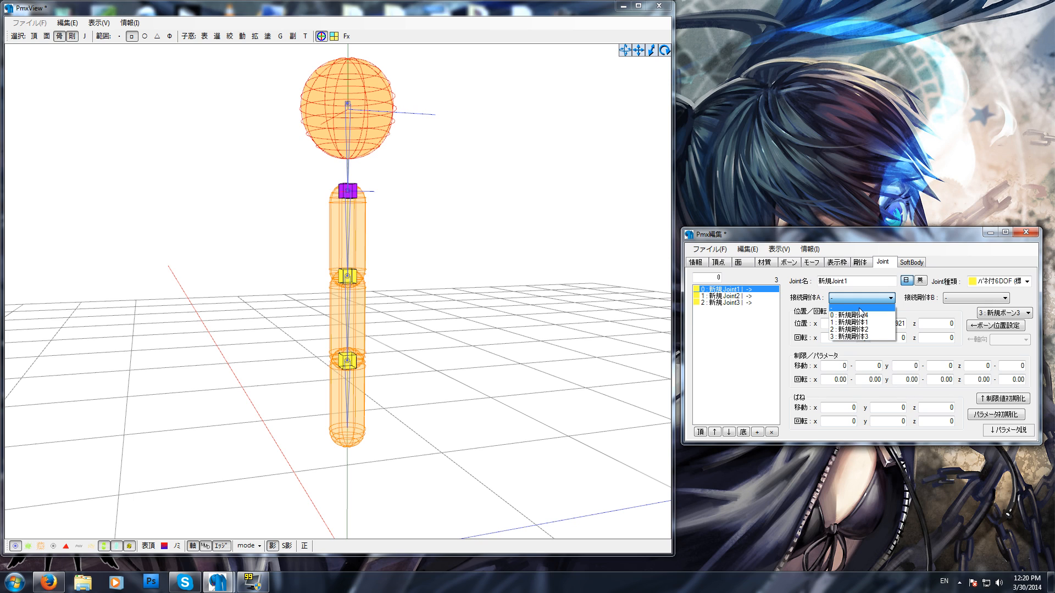
click(349, 212)
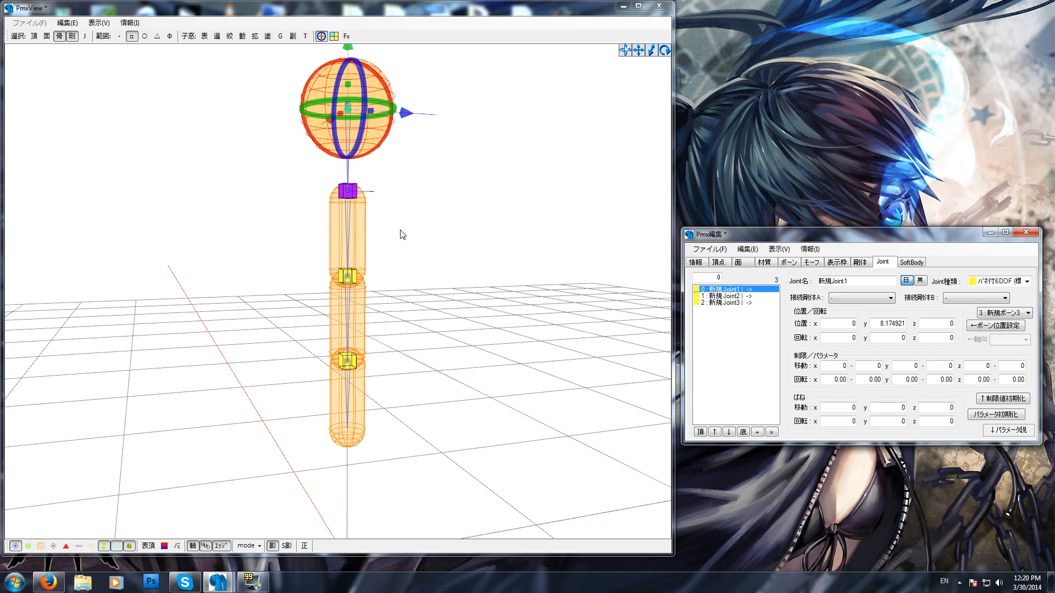
click(350, 193)
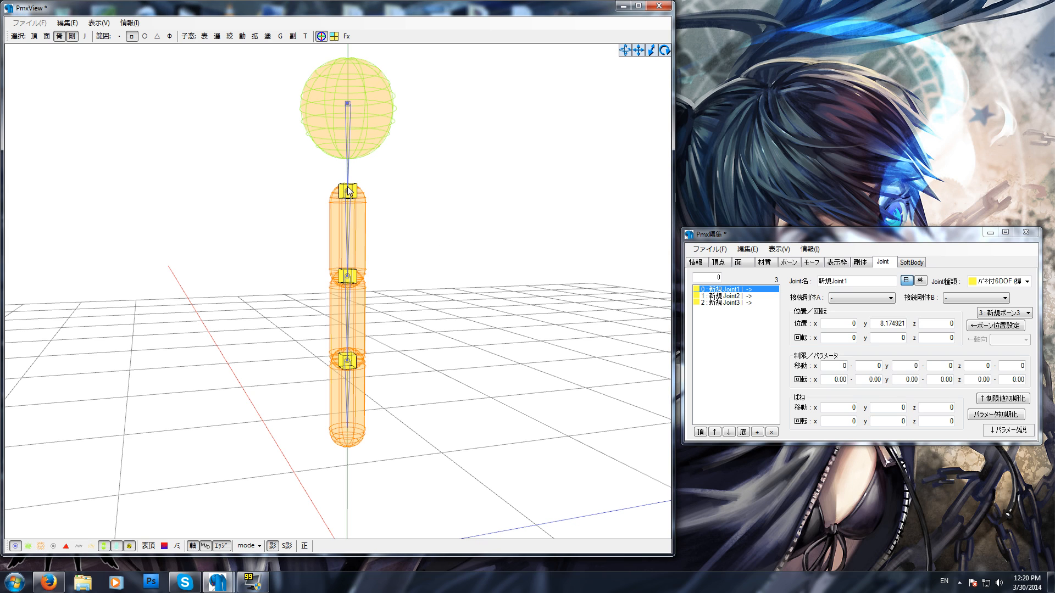
click(353, 192)
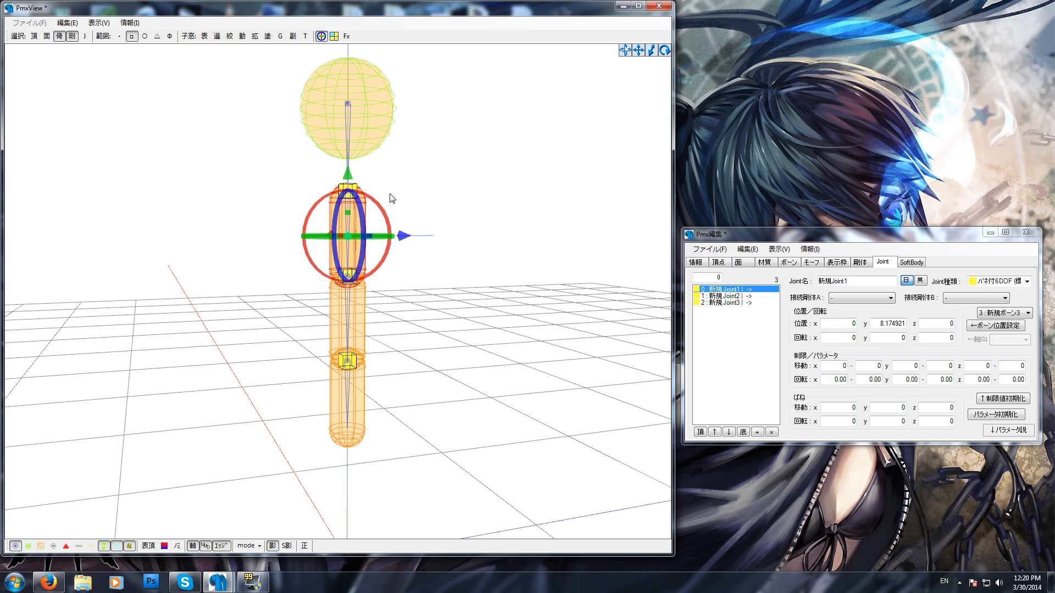
click(434, 202)
Connect 新規Joint1 with 新規剛体4 as rigid body A and 新規剛体1 as rigid body B
click(729, 292)
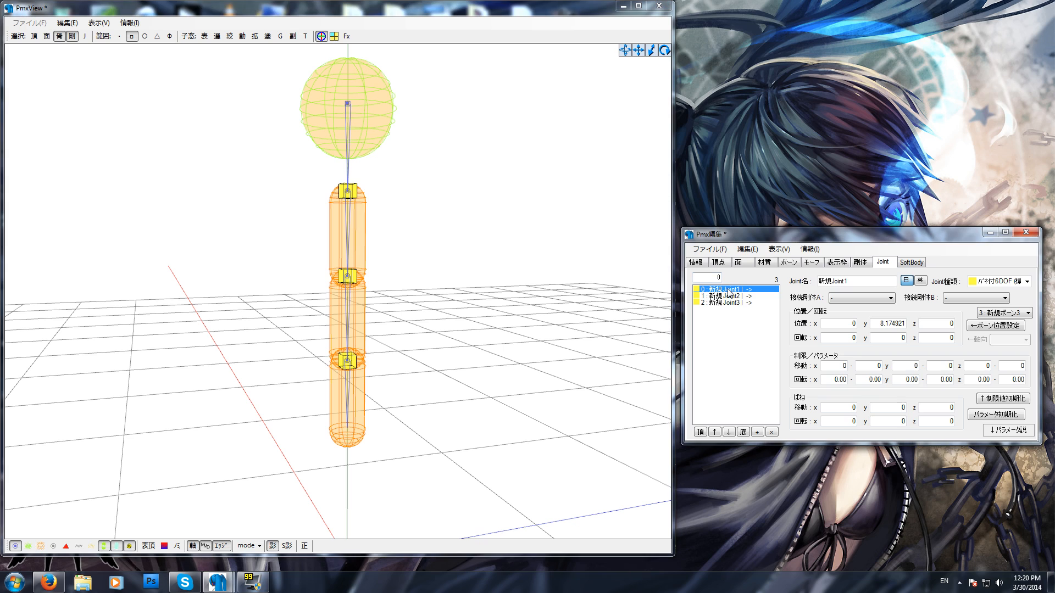
click(878, 304)
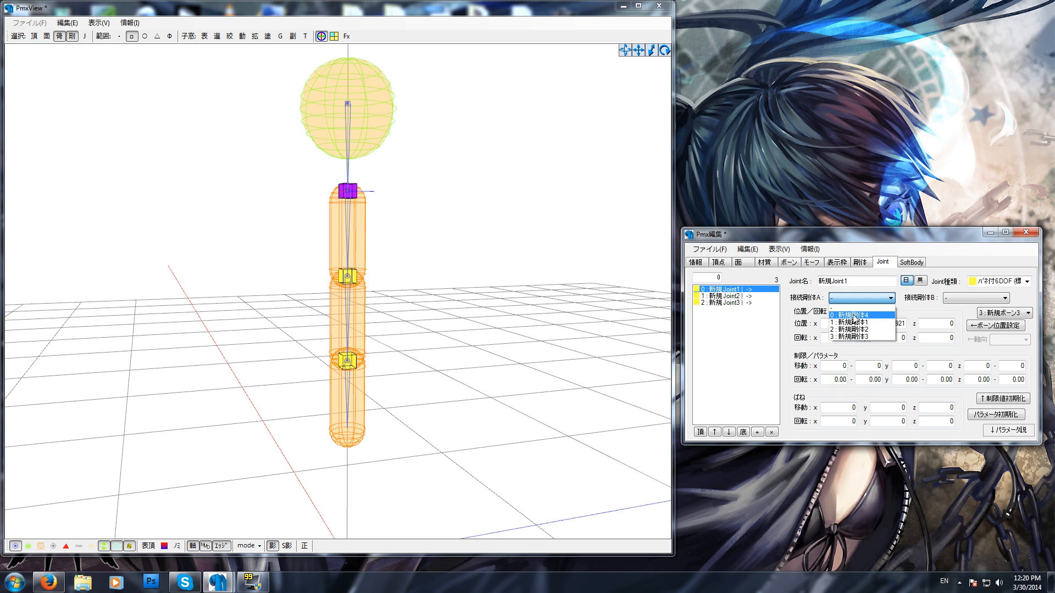
click(853, 316)
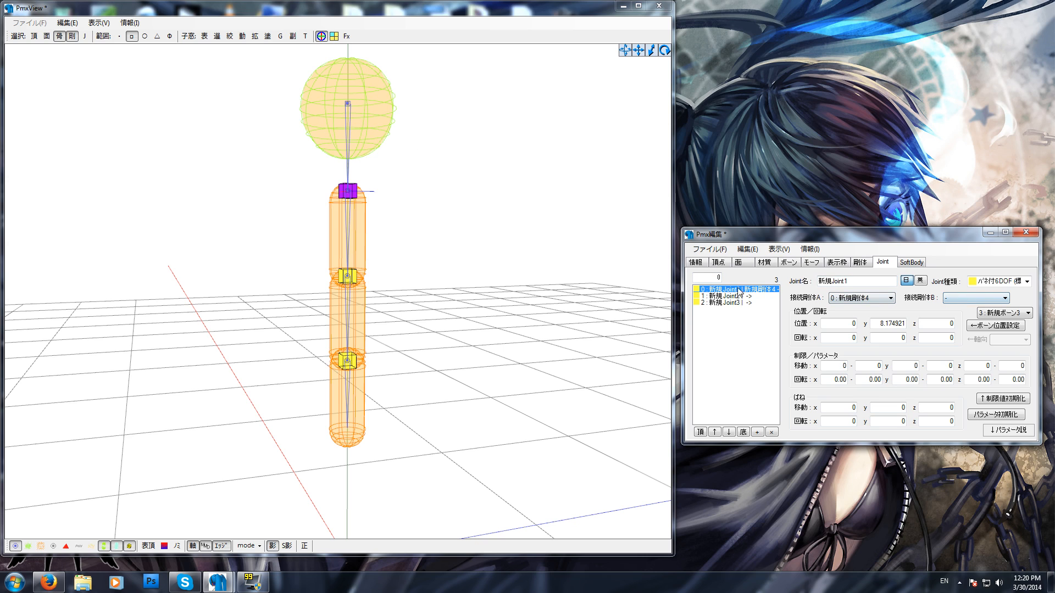
click(975, 298)
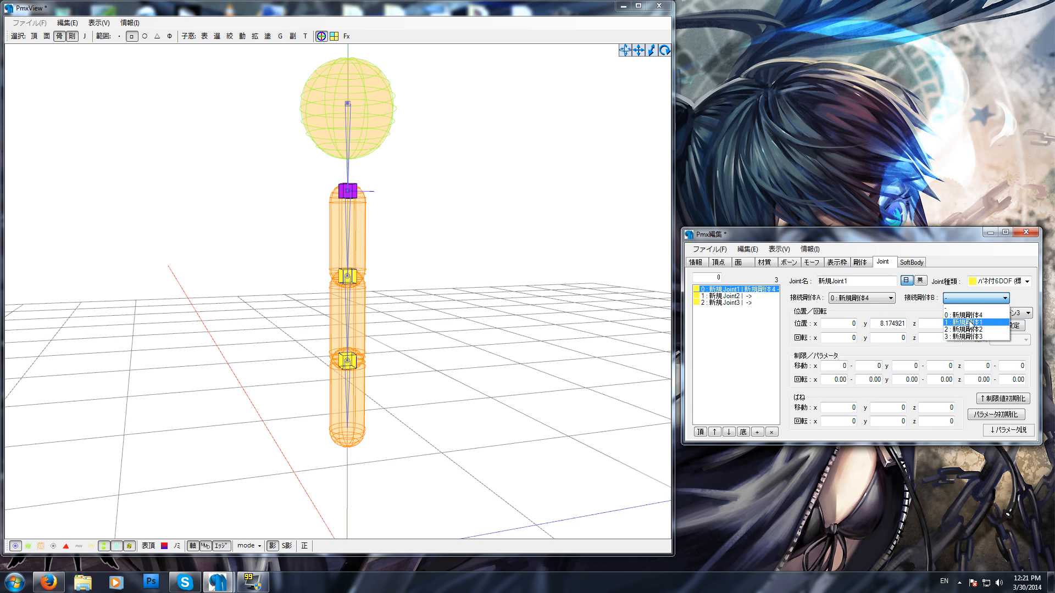
click(967, 322)
Connect 新規Joint2 with 新規剛体1 as rigid body A and 新規剛体2 as rigid body B
click(735, 298)
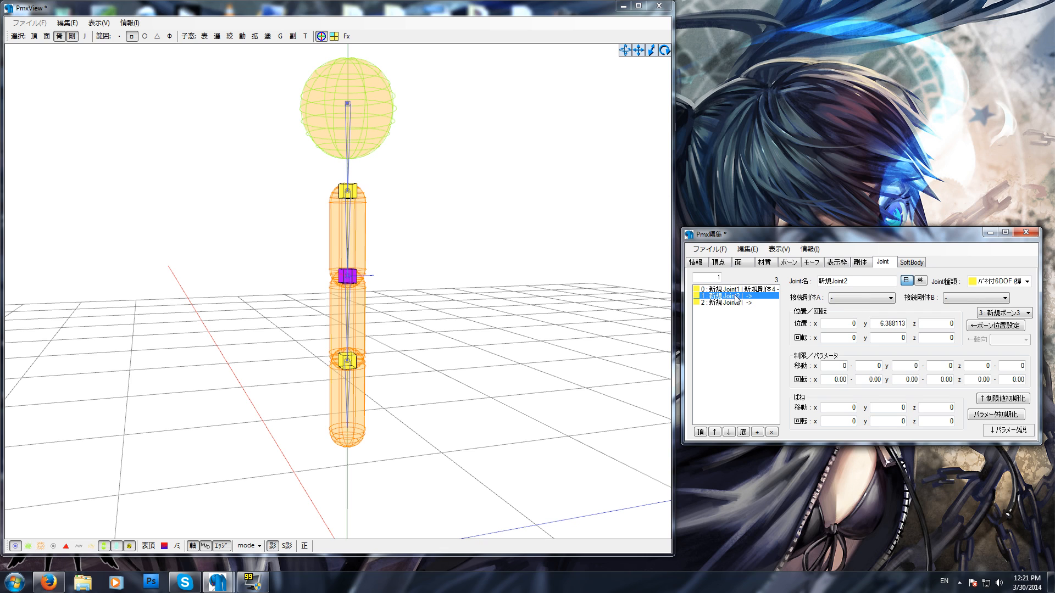
click(874, 297)
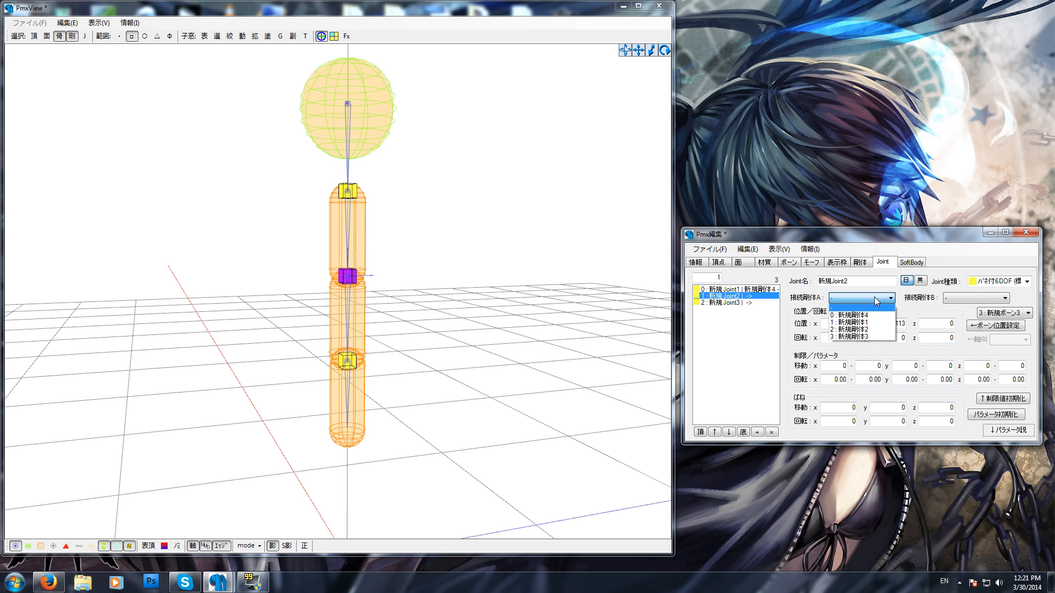
click(856, 323)
click(965, 298)
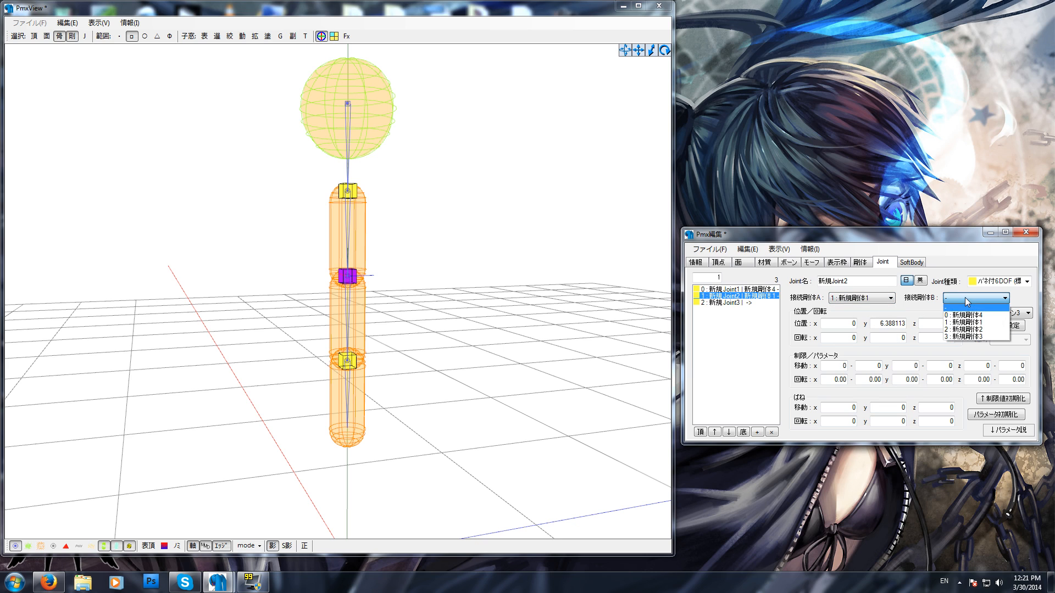
click(960, 329)
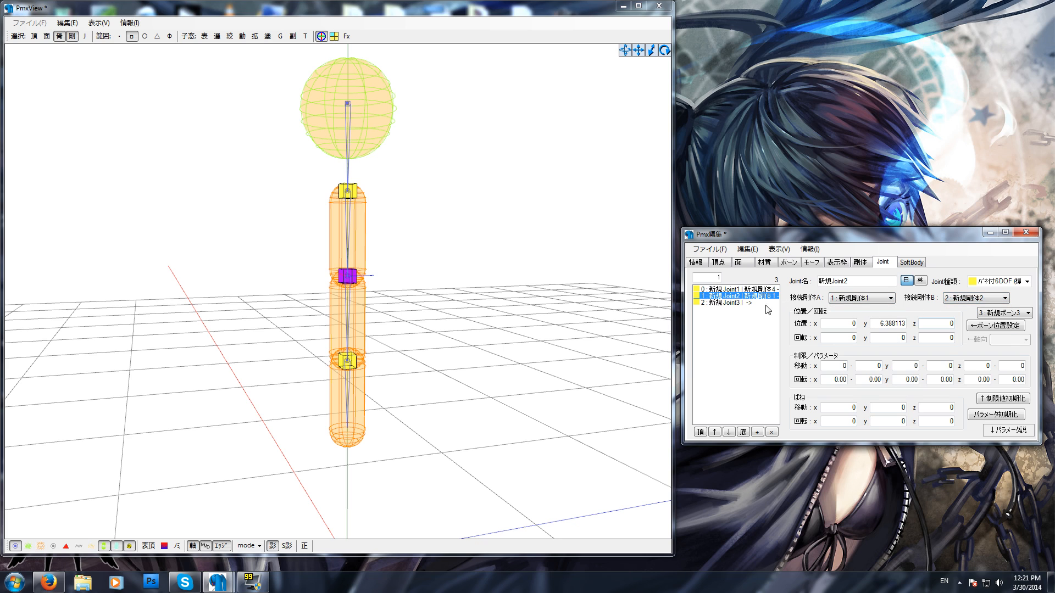
Connect 新規Joint3 with 新規剛体2 as rigid body A and 新規剛体3 as rigid body B
click(726, 303)
click(856, 298)
click(849, 330)
click(965, 298)
click(967, 336)
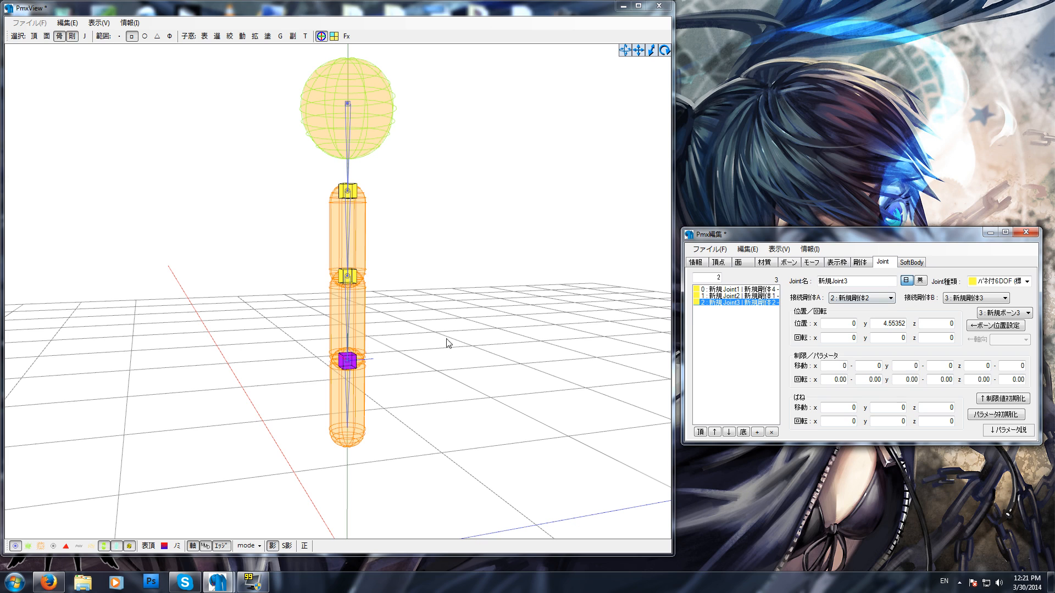
Review the capsules and sphere along the chain in the 3D view and the rigid body pairs assigned to the joints
click(349, 381)
click(348, 361)
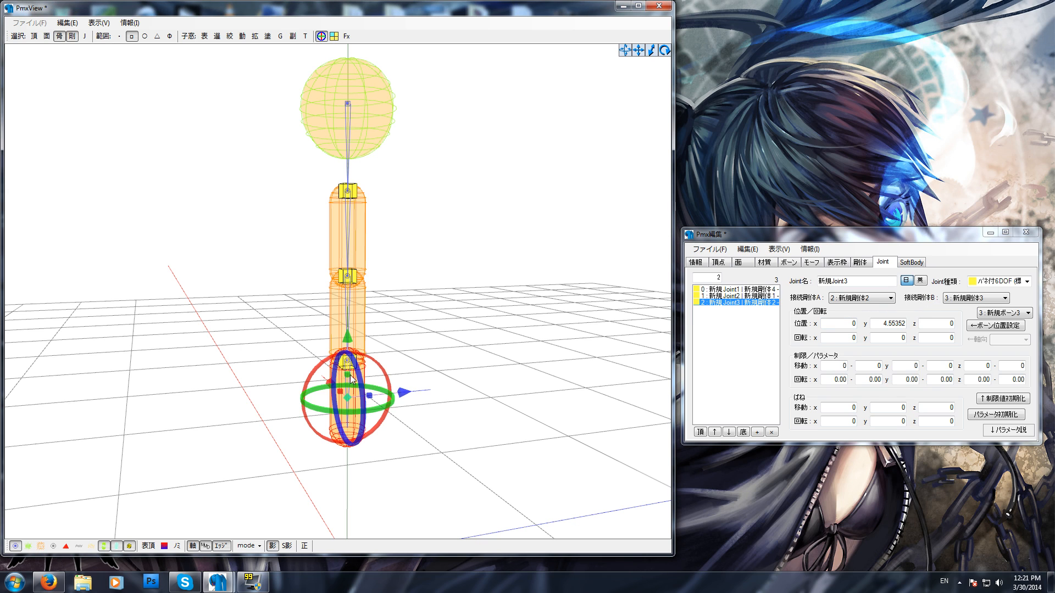
drag(348, 322, 349, 239)
click(348, 384)
click(354, 322)
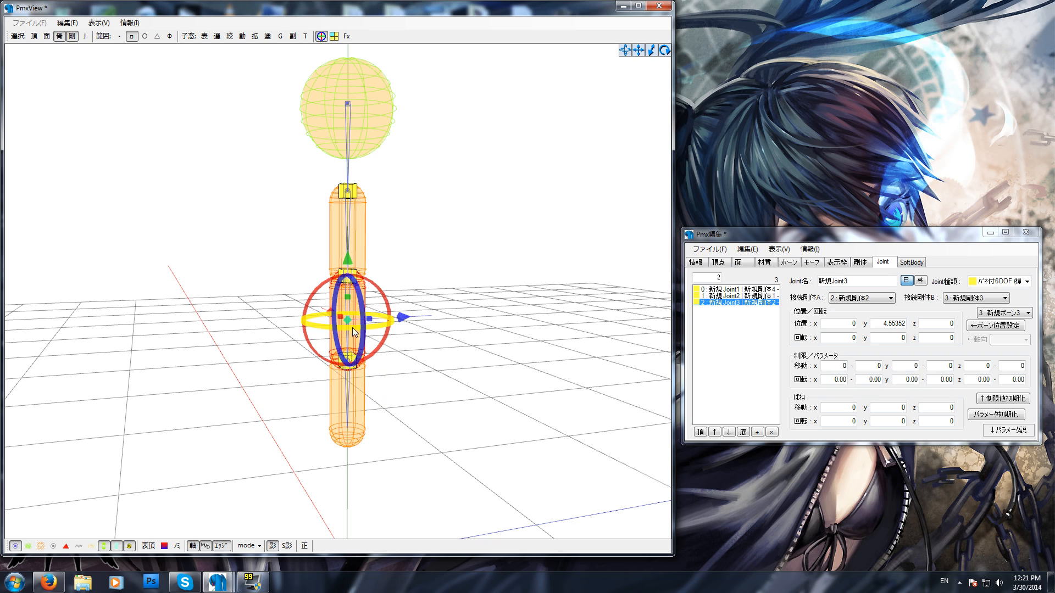
click(422, 264)
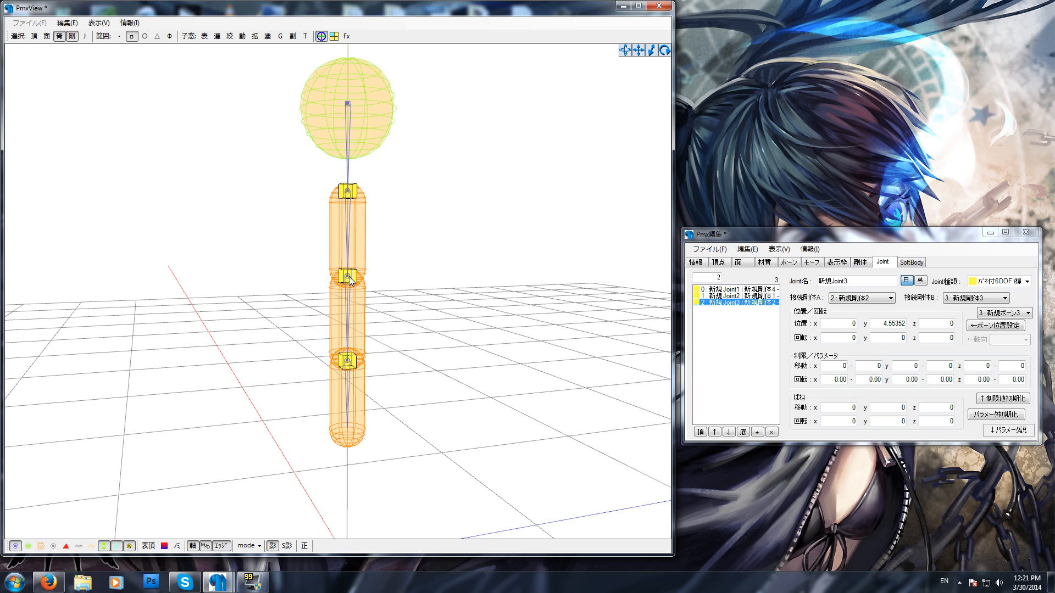
click(350, 315)
click(345, 226)
click(348, 215)
click(342, 118)
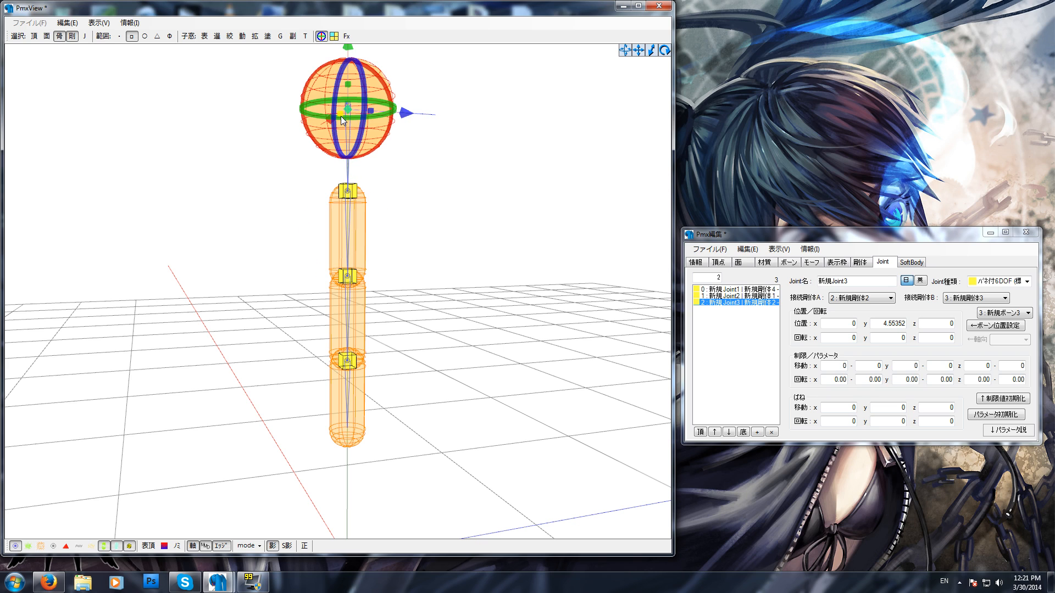
click(447, 181)
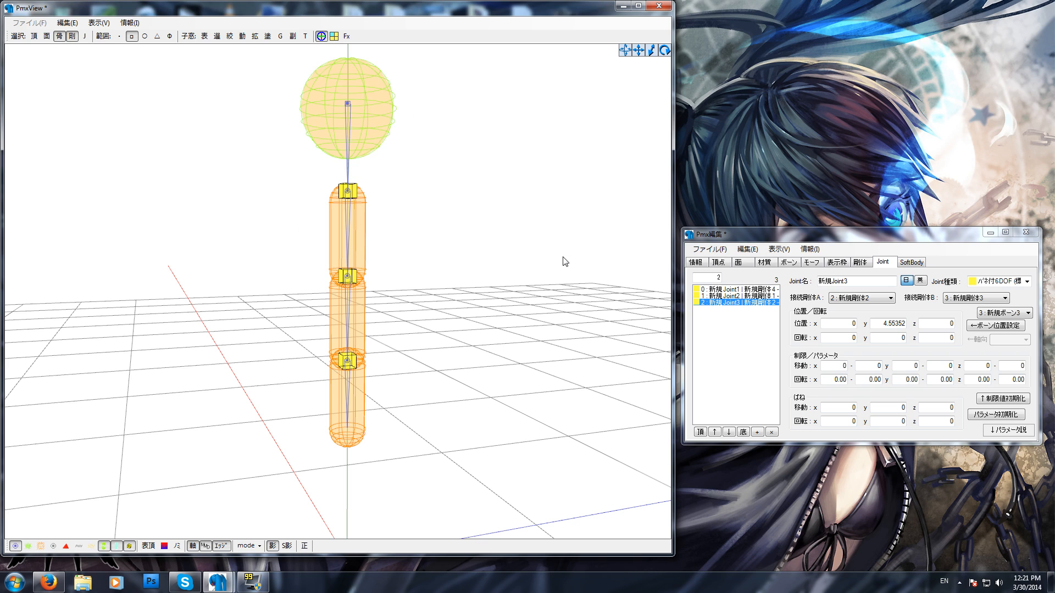
click(734, 289)
shift+click(739, 296)
click(738, 290)
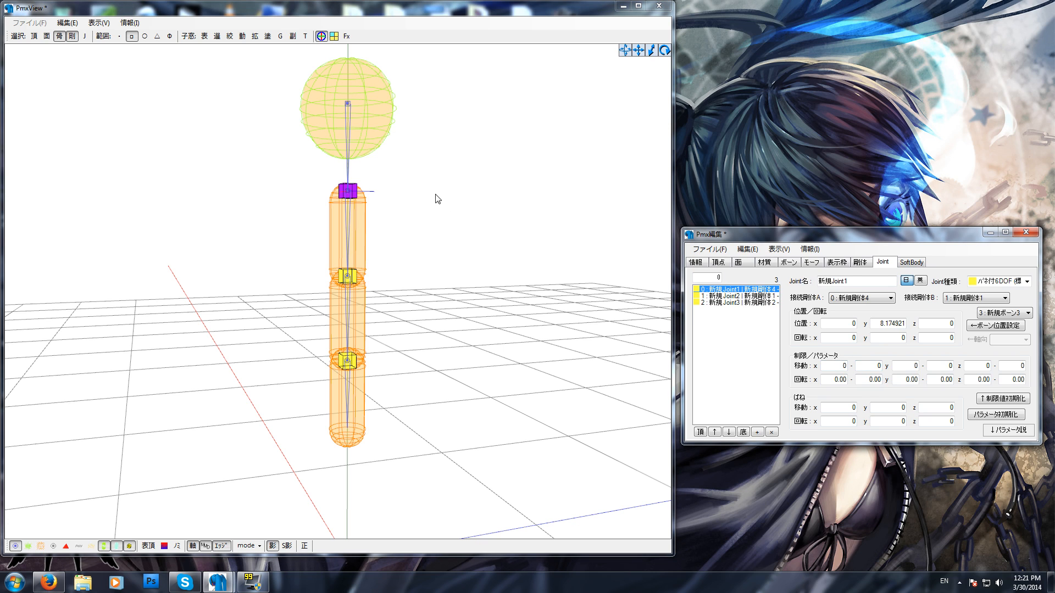
click(457, 222)
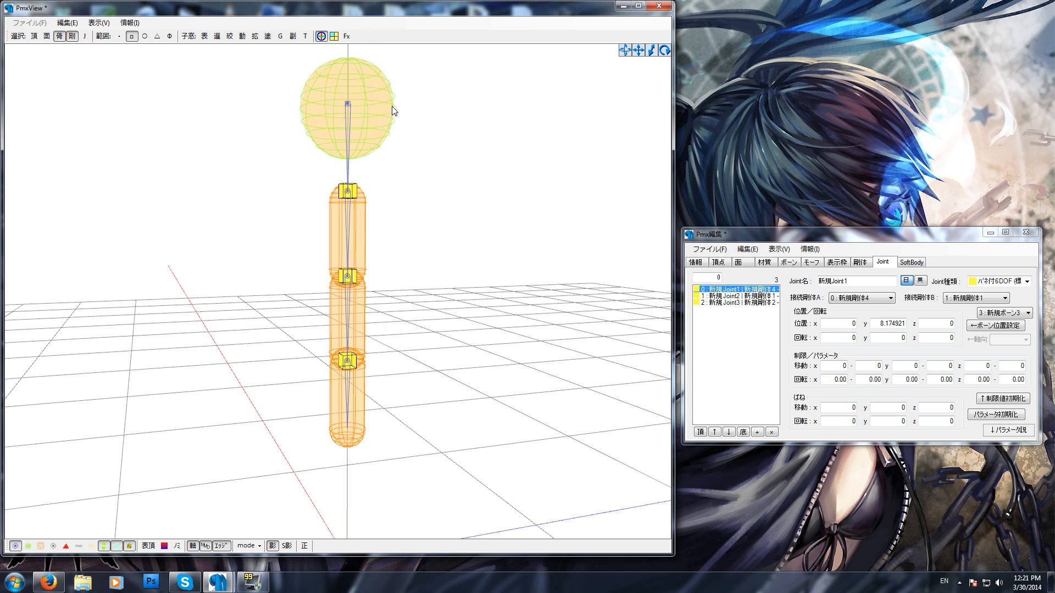
Test the chain in TransformView by moving the centre bone along the X axis with real-time update turned on
click(305, 36)
drag(338, 14, 390, 31)
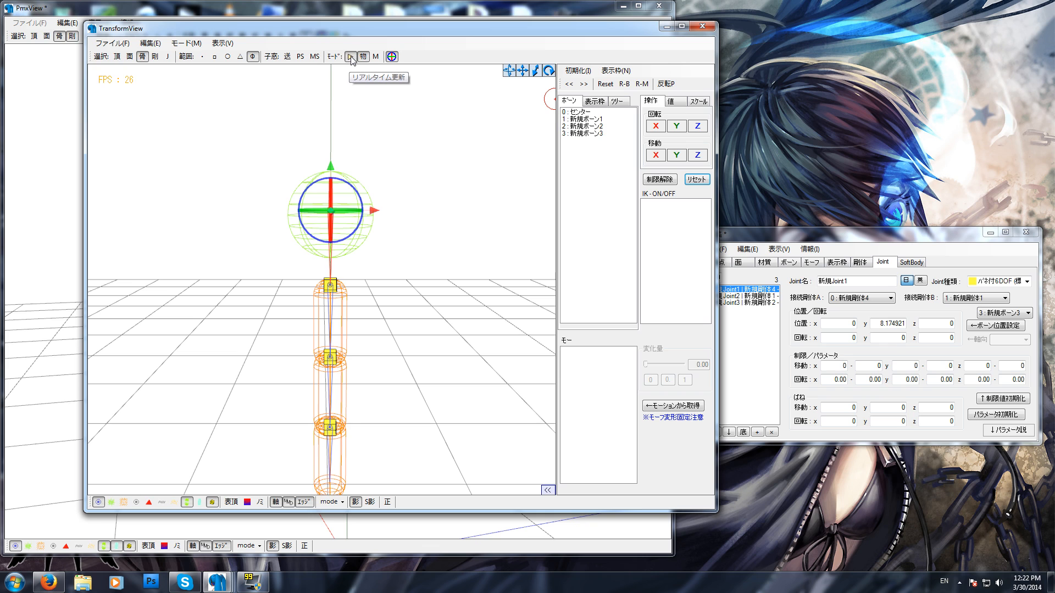
click(350, 57)
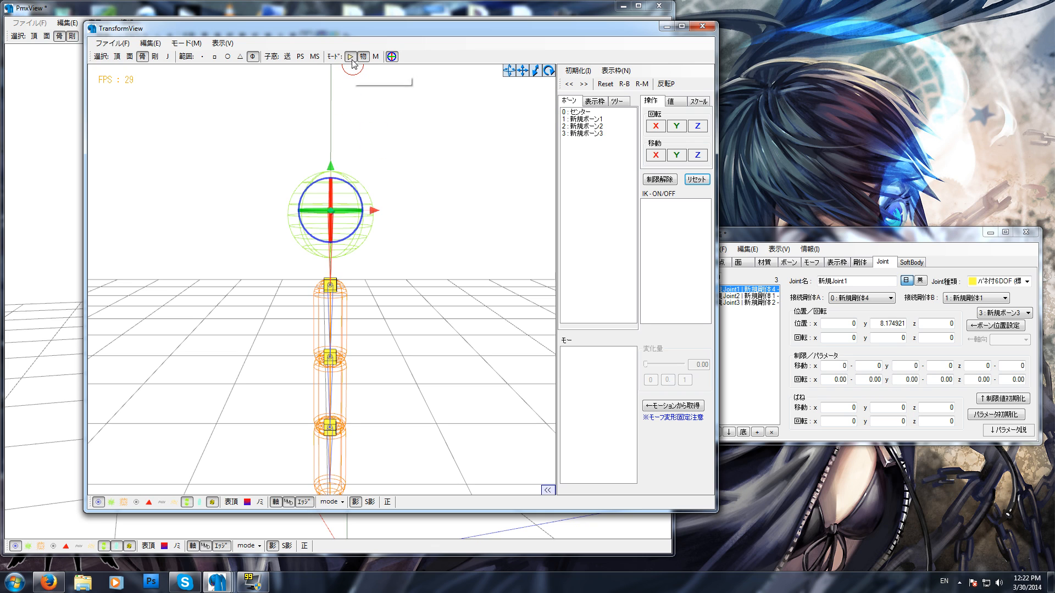
middle_drag(392, 204, 393, 188)
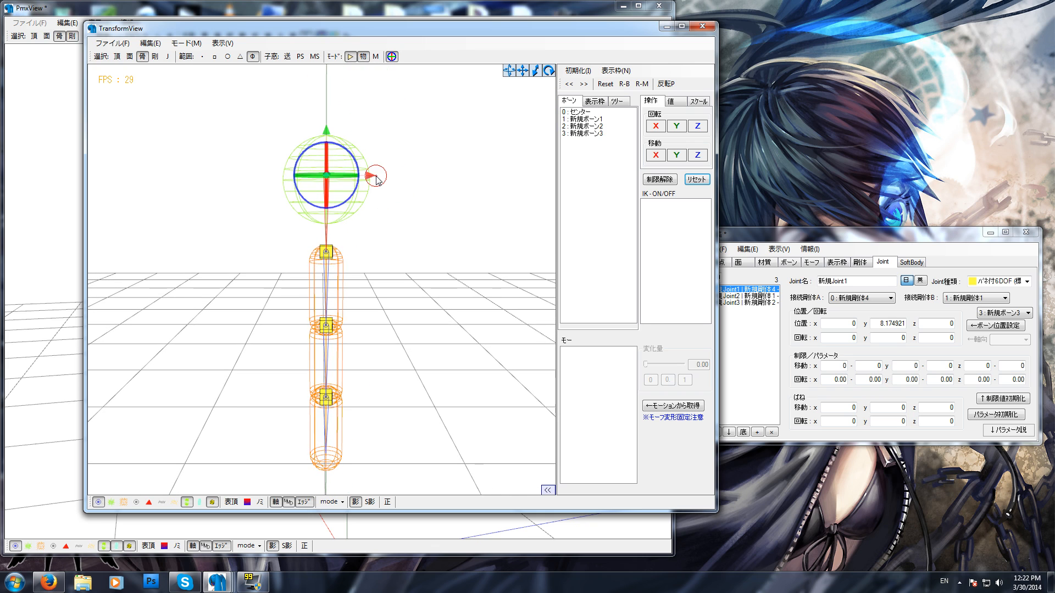
mouse_move(372, 179)
mouse_down()
mouse_move(482, 174)
mouse_move(329, 184)
mouse_move(484, 176)
mouse_move(352, 181)
mouse_up()
click(801, 248)
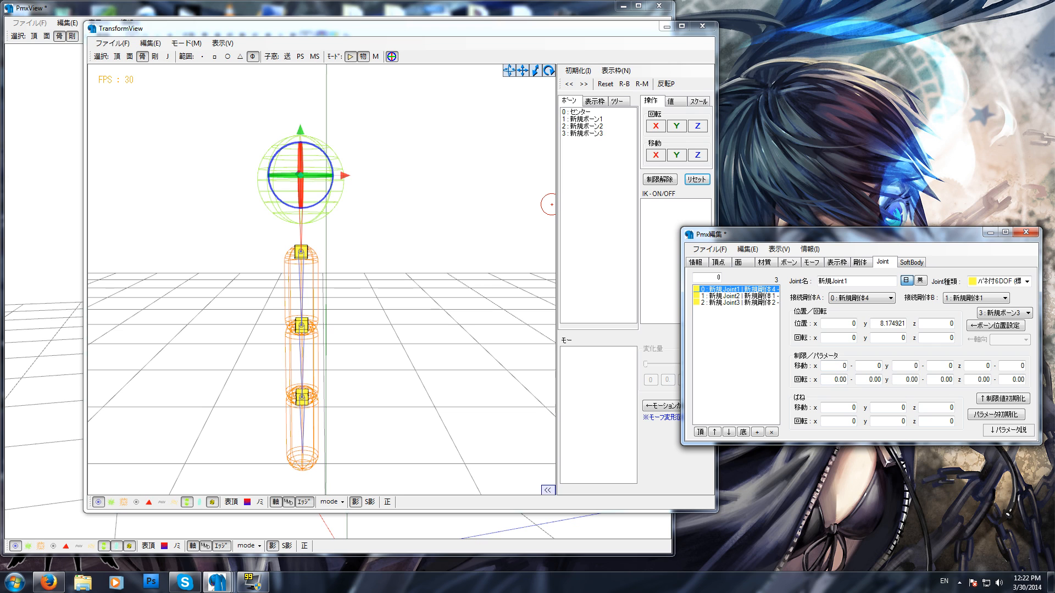
Examine the three joints in the joint list and up close along the chain in TransformView
shift+click(728, 304)
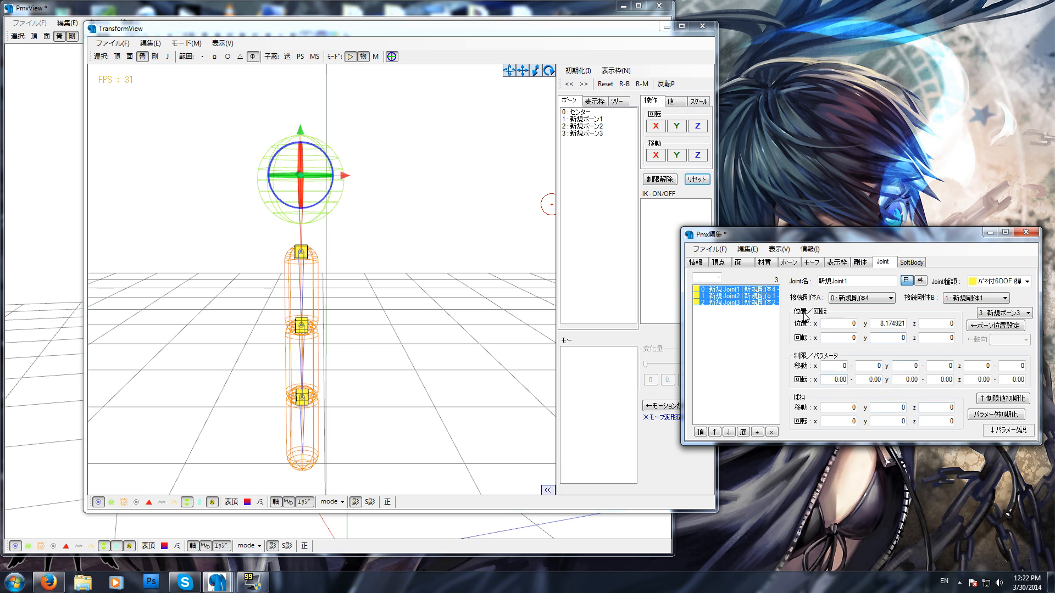
click(745, 304)
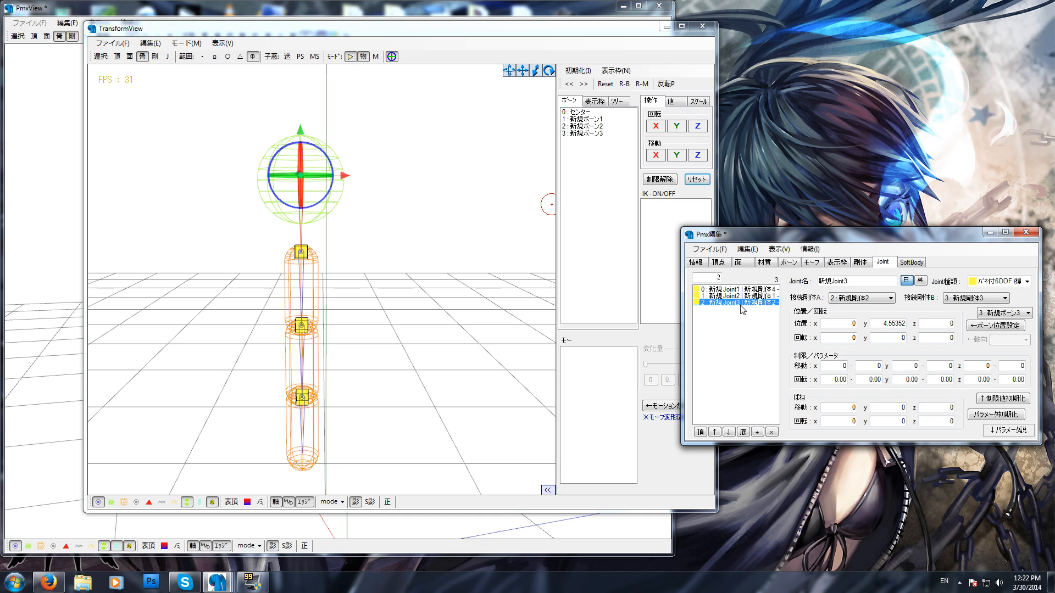
drag(743, 305, 740, 292)
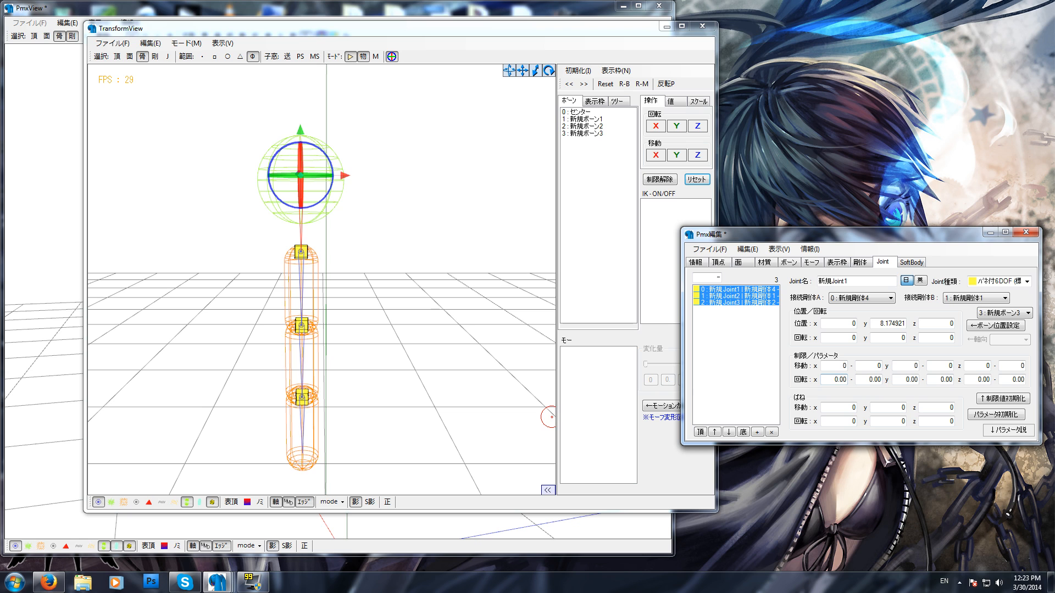
right_drag(372, 356, 374, 345)
scroll(374, 346, up, 2)
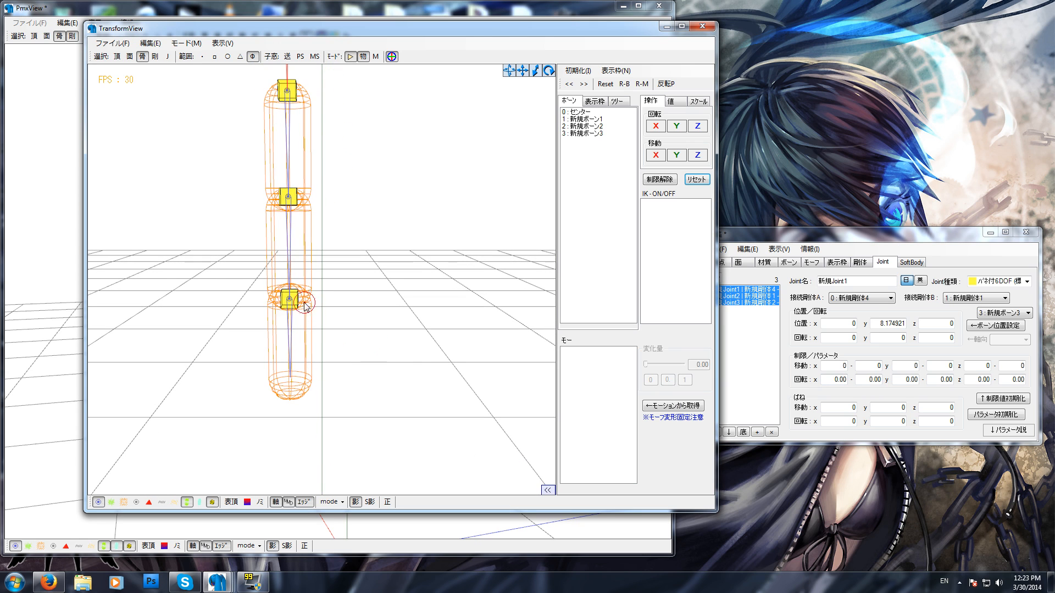
click(294, 301)
click(667, 27)
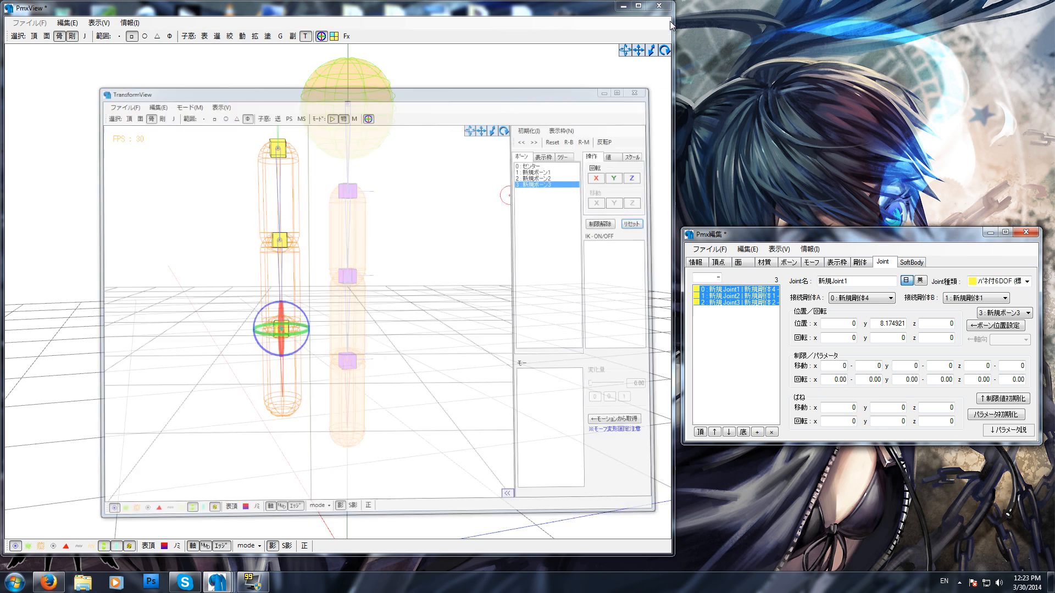
Examine the lowest joint up close in PmxView and try to select its cube
scroll(388, 319, up, 2)
middle_drag(365, 336, 395, 327)
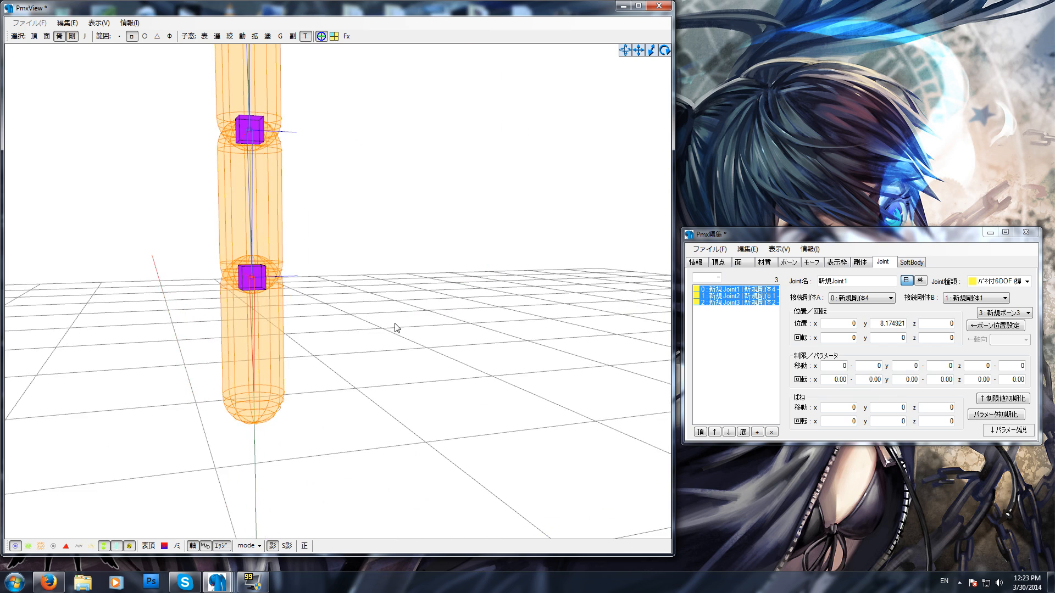
scroll(413, 330, up, 5)
right_drag(429, 335, 410, 330)
click(373, 282)
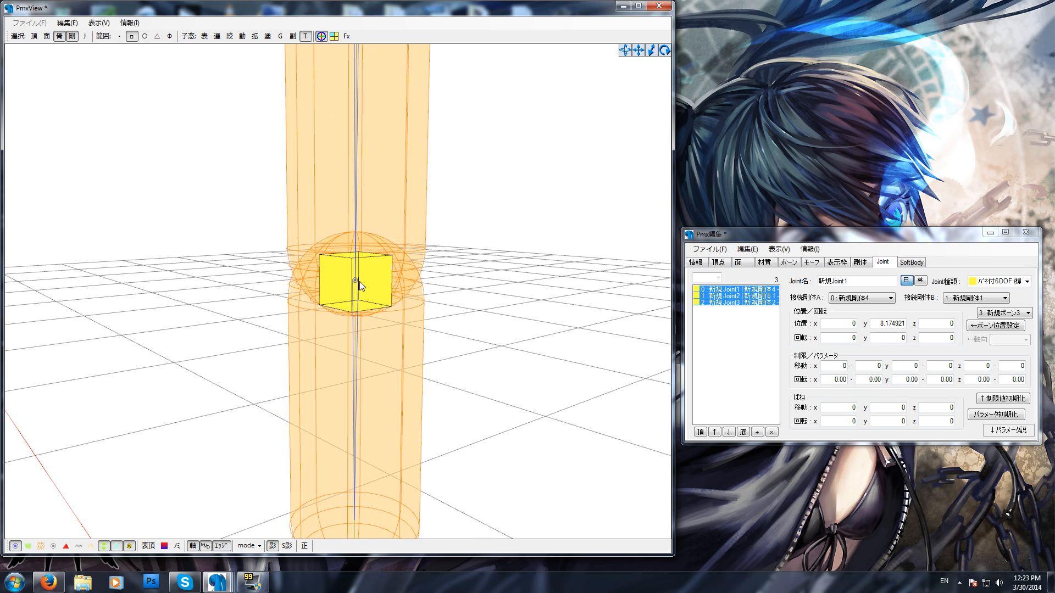
click(359, 282)
click(354, 279)
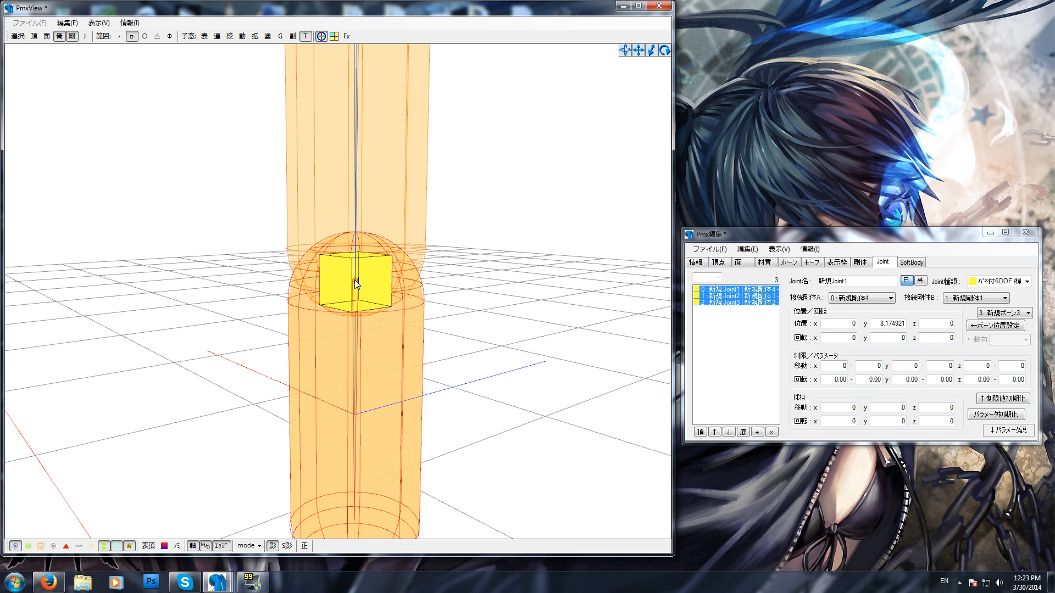
click(374, 265)
click(367, 277)
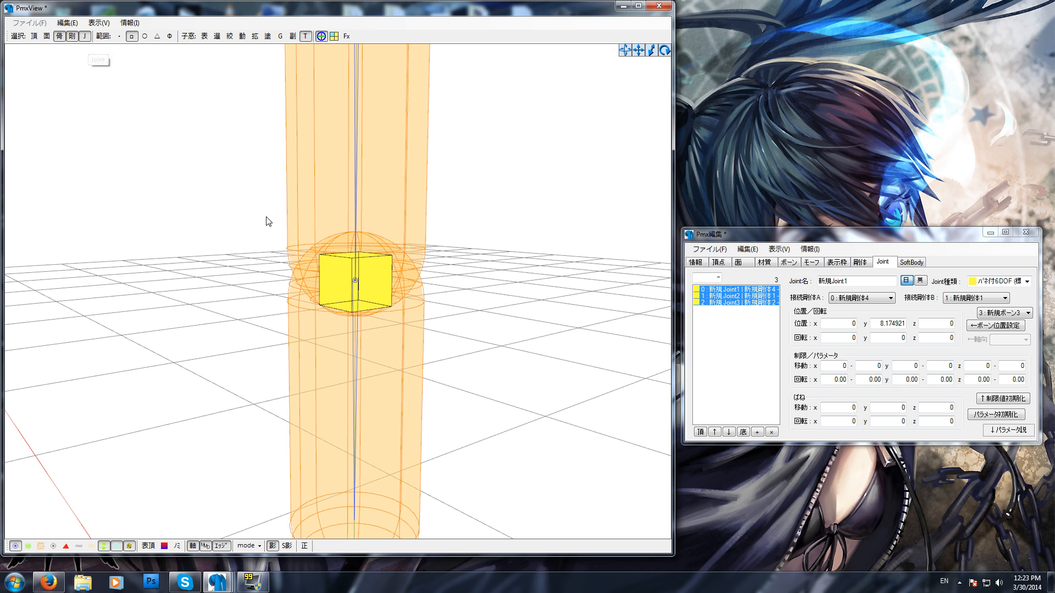
Limit selection in PmxView to joints only and select 新規Joint3 with the manipulation handle turned off
click(84, 37)
click(72, 36)
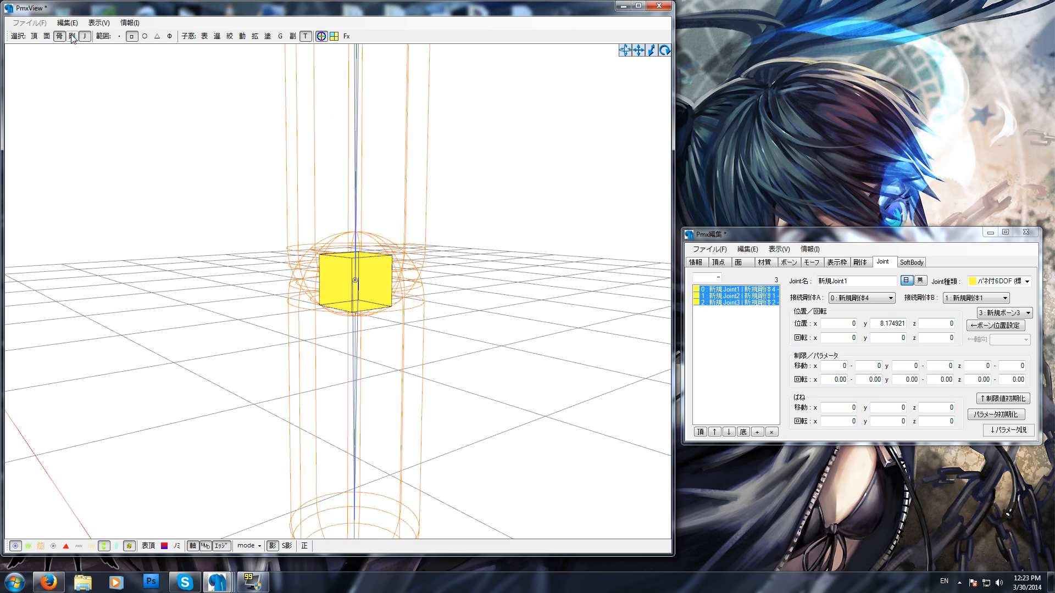
click(59, 37)
click(376, 273)
right_drag(462, 288, 344, 166)
click(322, 36)
right_drag(385, 126, 437, 206)
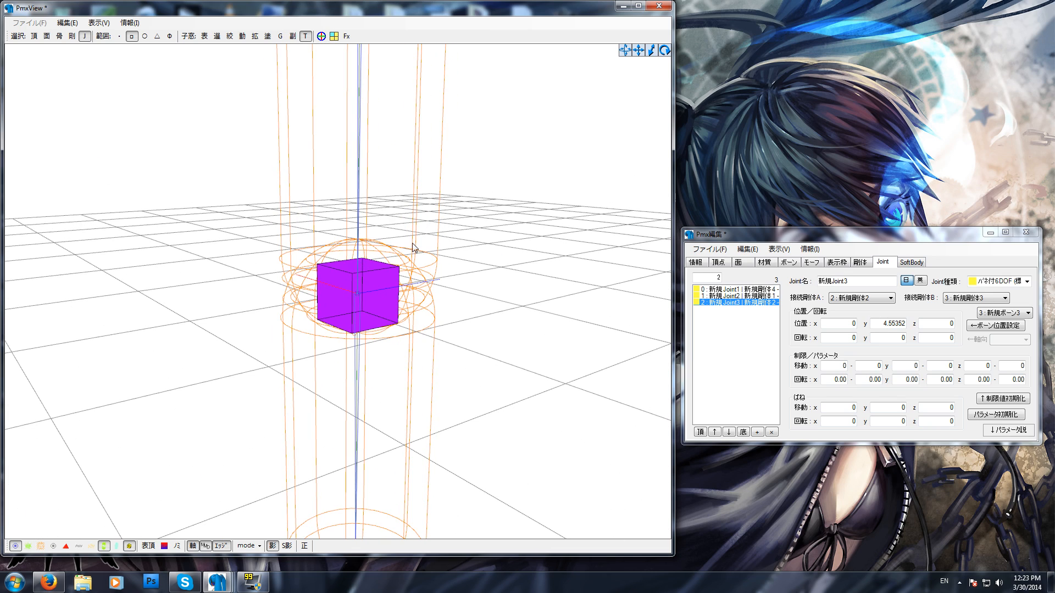
Set the rotation limits of 新規Joint3 to -50 and 50 on X, -5 and 5 on Y, and -50 and 50 on Z
right_drag(394, 245, 449, 238)
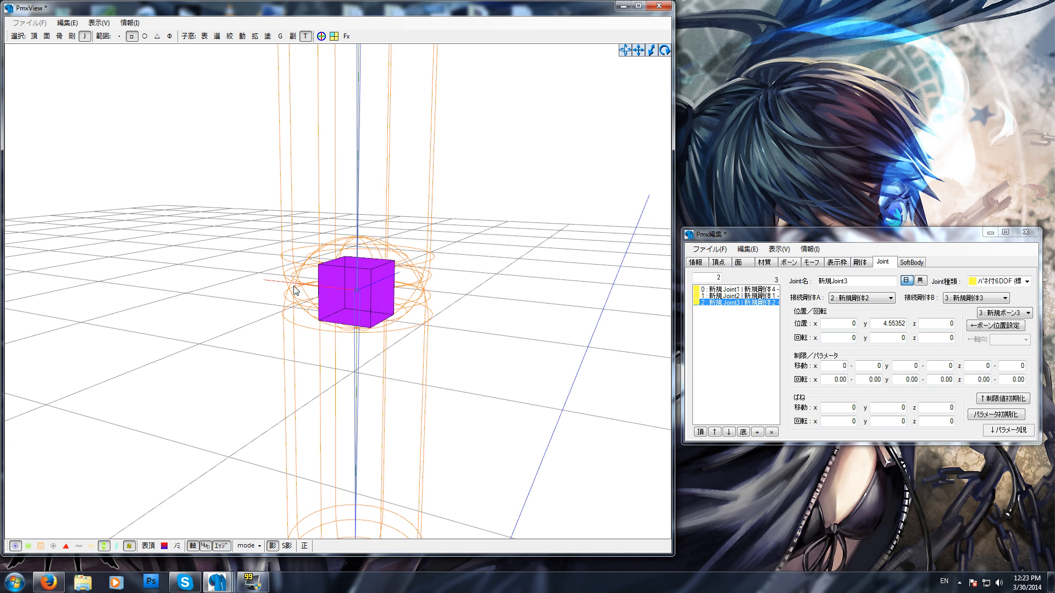
right_drag(424, 294, 405, 294)
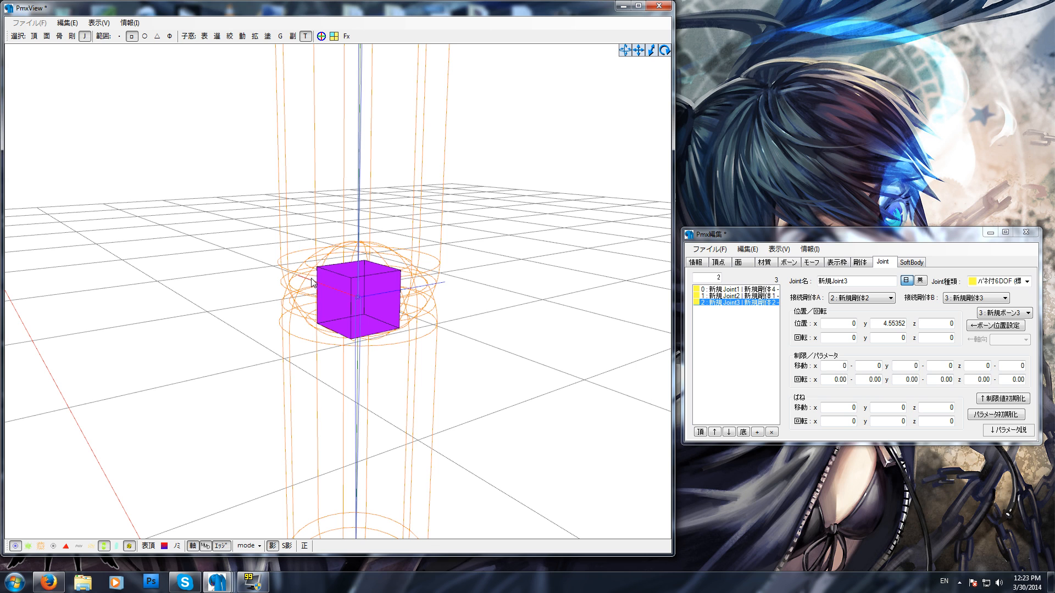
right_drag(341, 299, 405, 263)
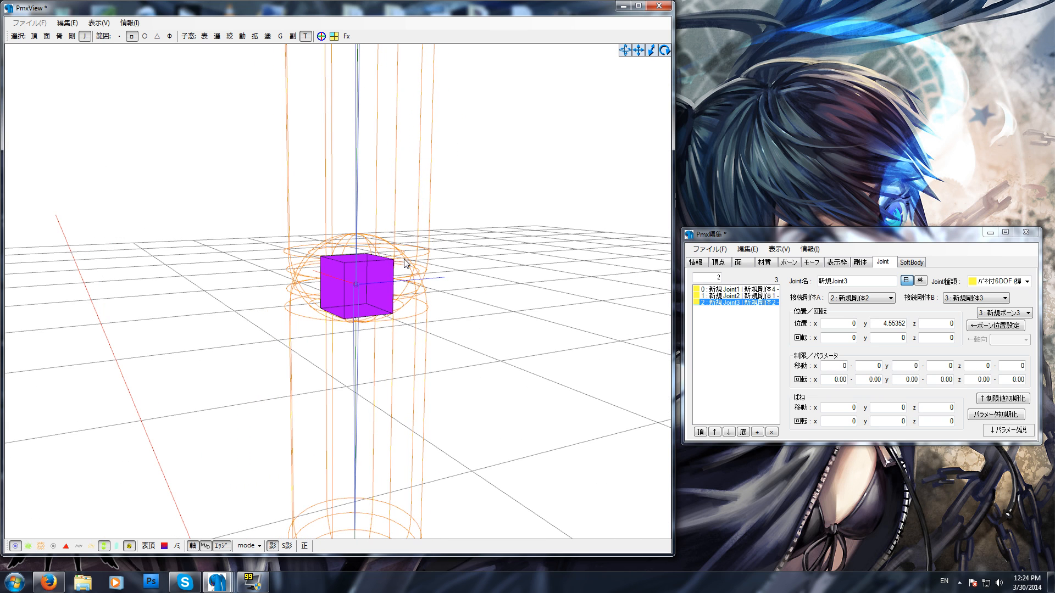
right_drag(384, 324, 384, 231)
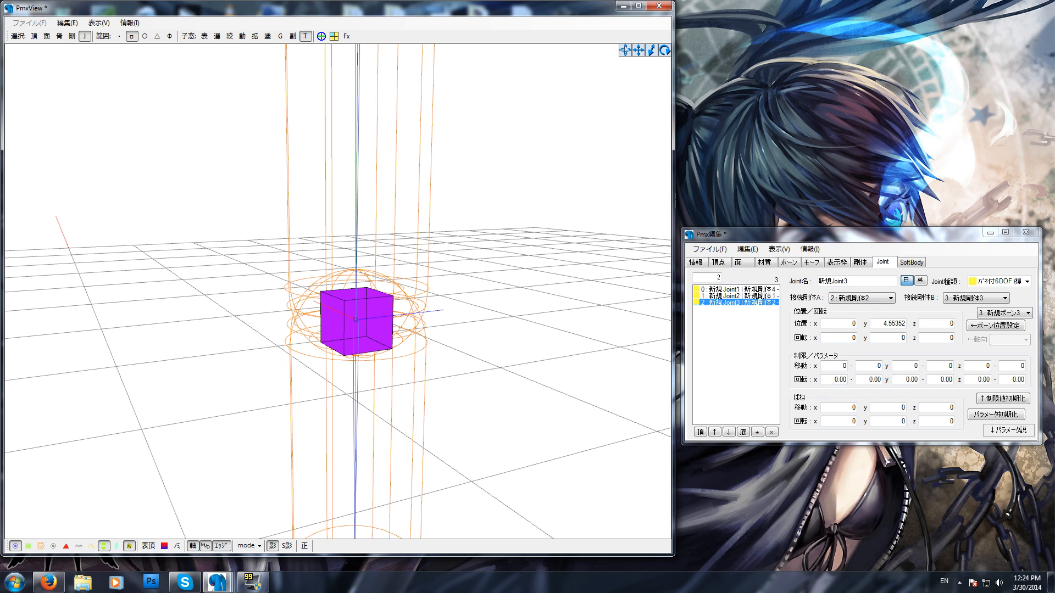
click(835, 379)
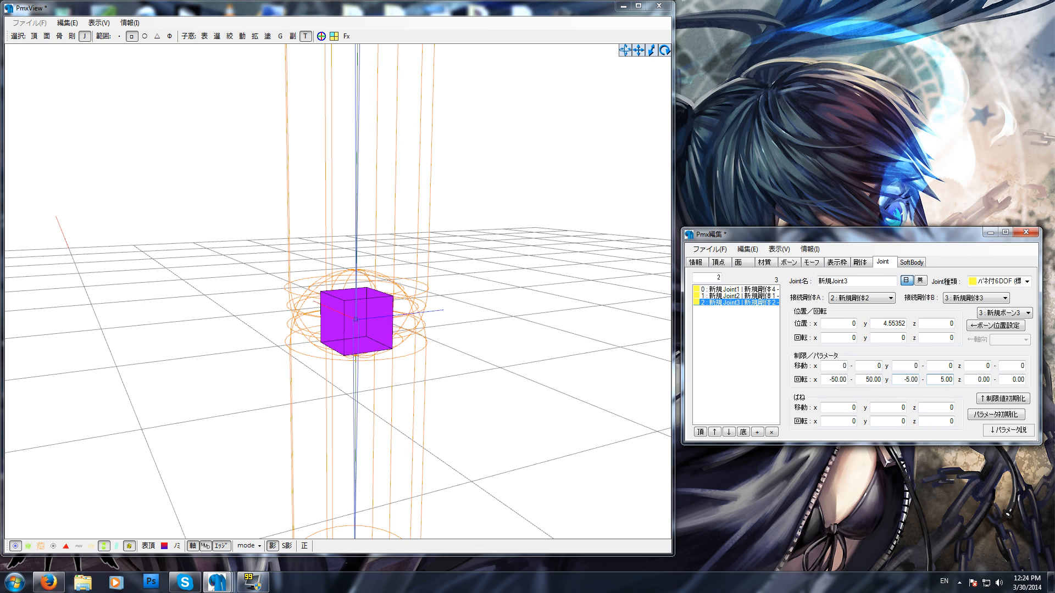
click(979, 379)
key(BackSpace)
text(-50)
click(1012, 379)
text(50)
Apply rotation limits of -50 to 50 on X, -5 to 5 on Y and -50 to 50 on Z to all three joints together
click(758, 295)
click(758, 289)
shift+click(757, 303)
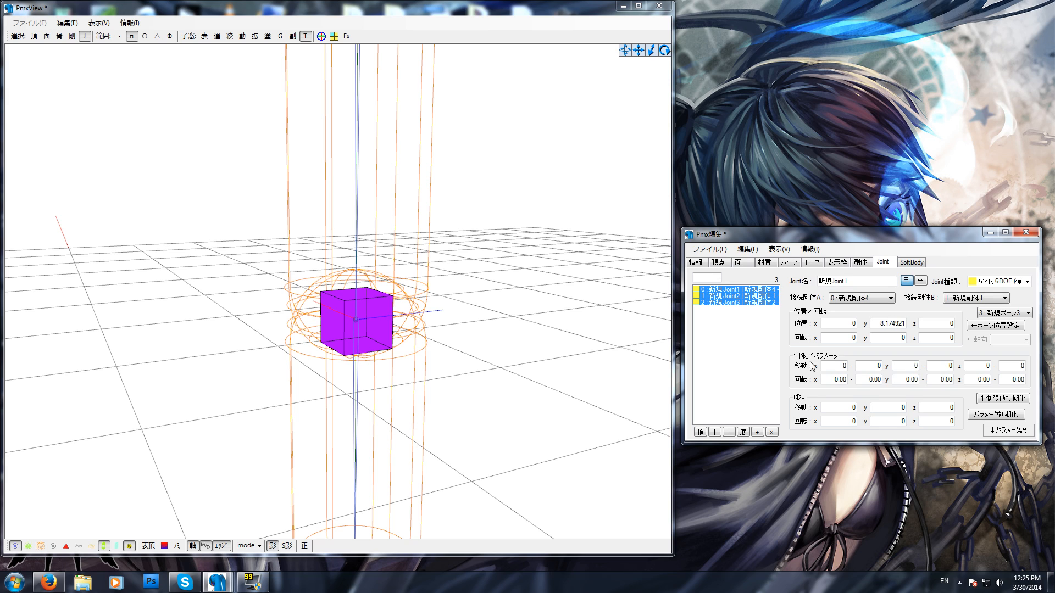
text(5)
click(862, 379)
text(5)
key(Tab)
text(-5)
key(Tab)
key(Tab)
text(5)
Test the rotation limits in TransformView by moving the centre bone back and forth along the X axis
click(226, 578)
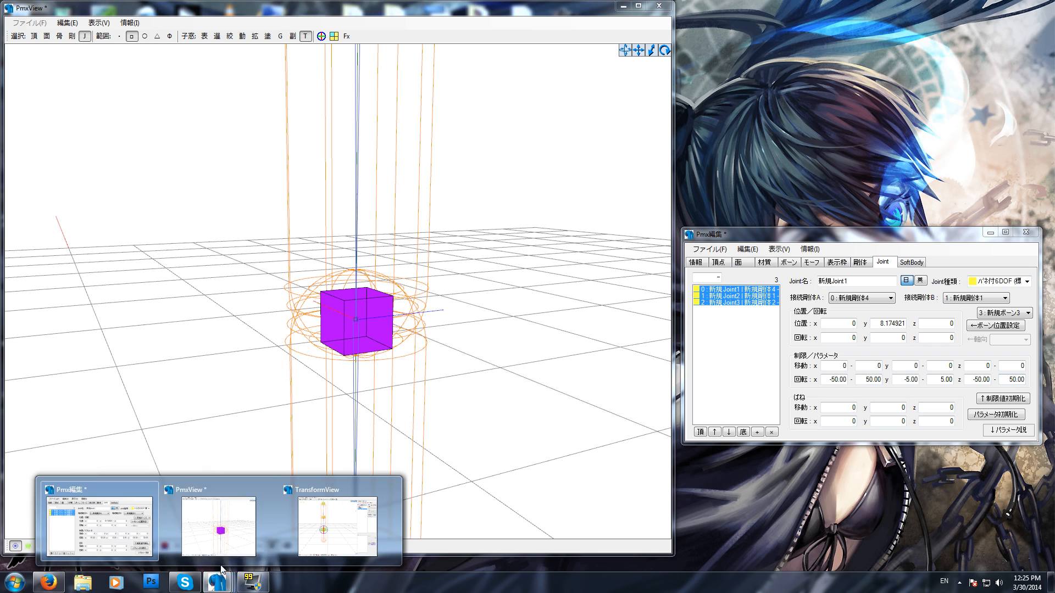
click(324, 531)
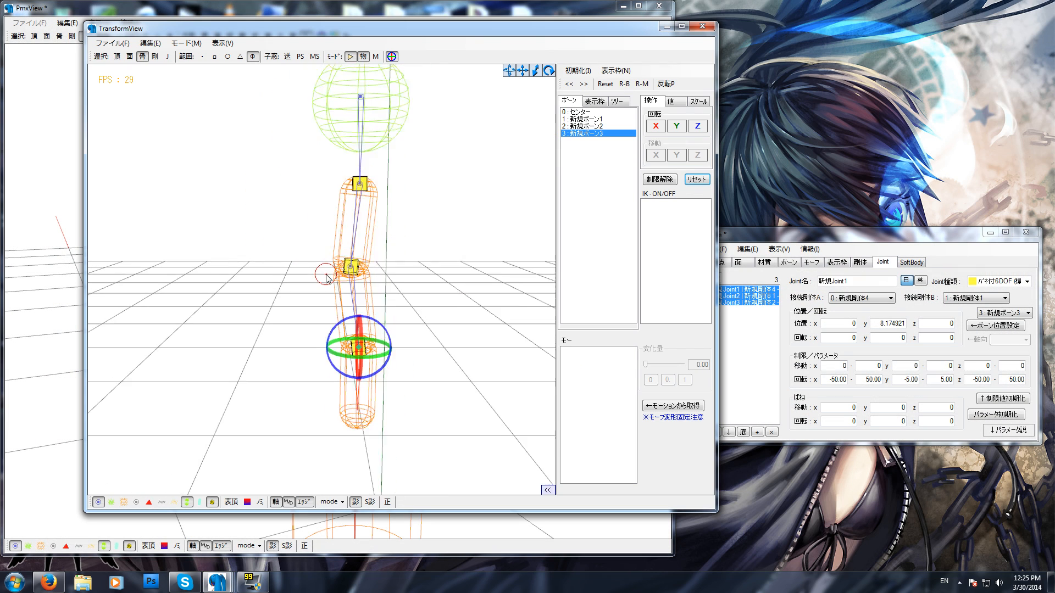
click(354, 135)
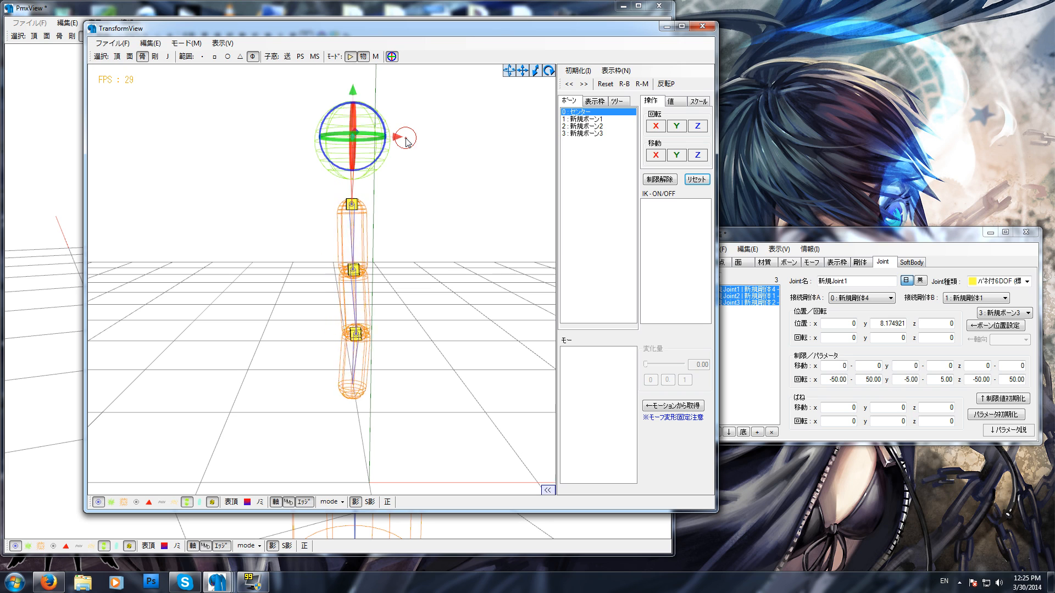
drag(398, 137, 363, 165)
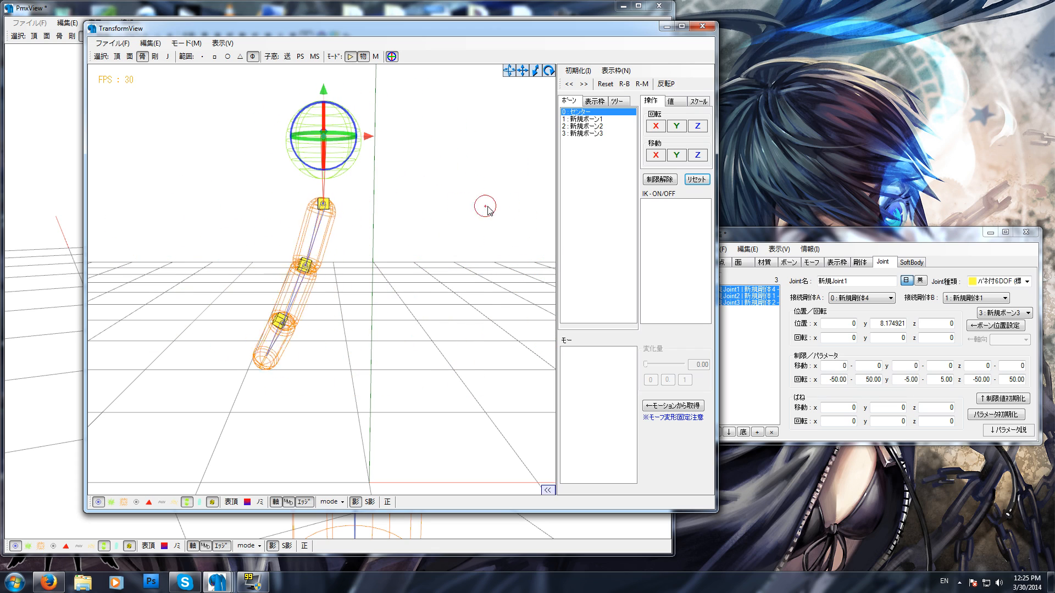
Try rotation spring values of 800 on X, Y and Z for all joints and test them by moving the centre bone
click(788, 236)
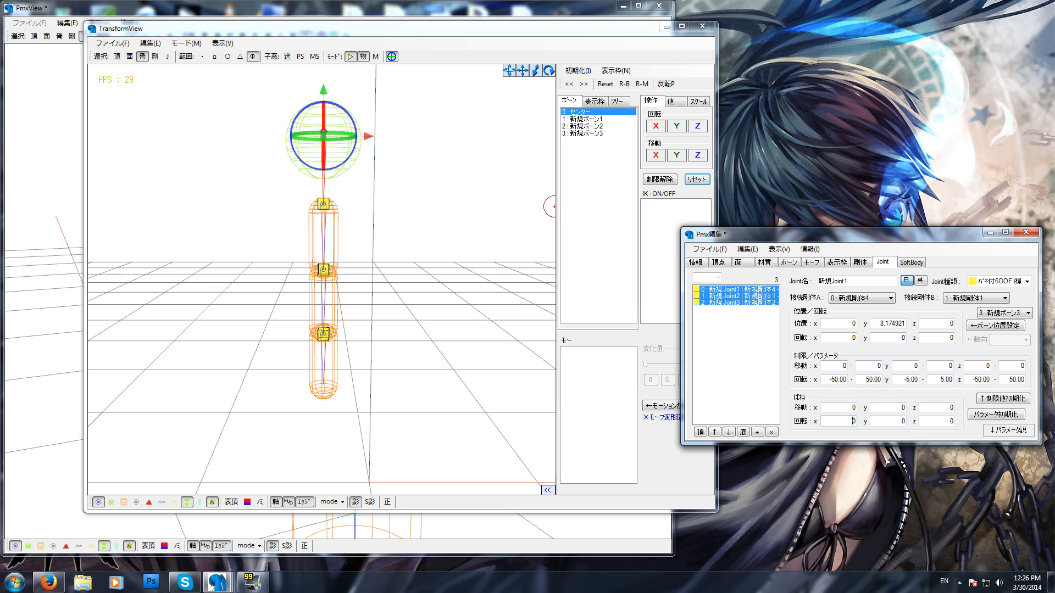
key(Tab)
text(800)
key(Tab)
text(800)
click(367, 32)
drag(370, 135, 414, 154)
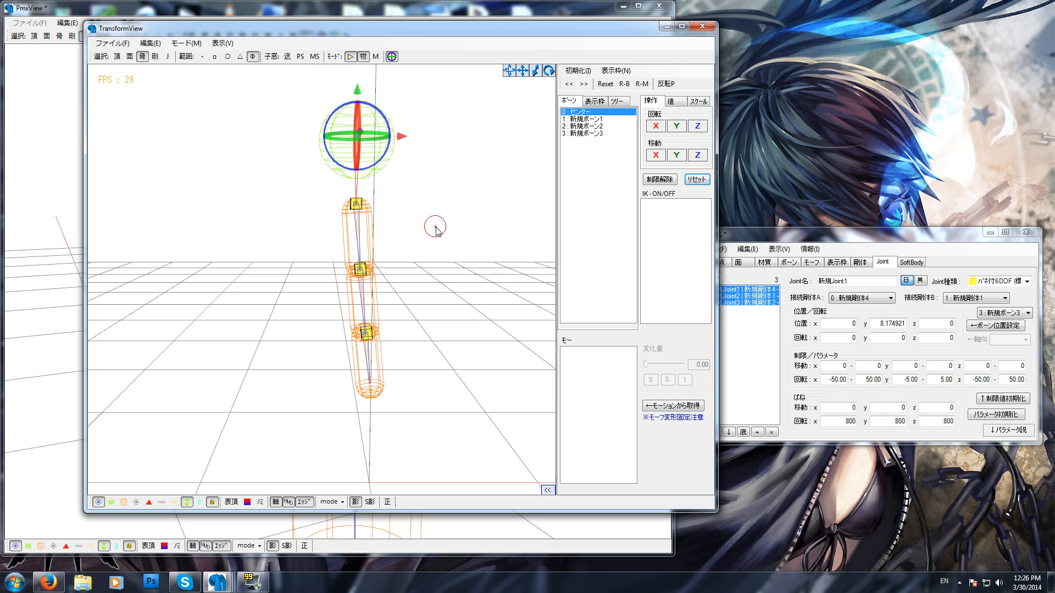
Set the rotation springs of all three joints to 50 on X, Y and Z
click(817, 236)
double_click(846, 421)
key(BackSpace)
text(50)
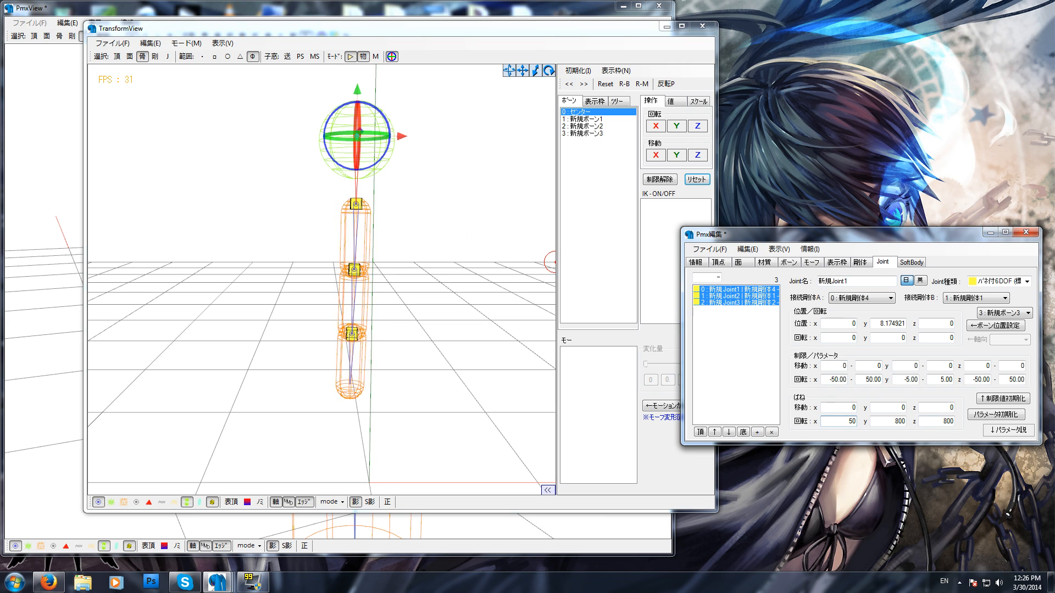
key(BackSpace)
drag(888, 422, 984, 429)
text(50)
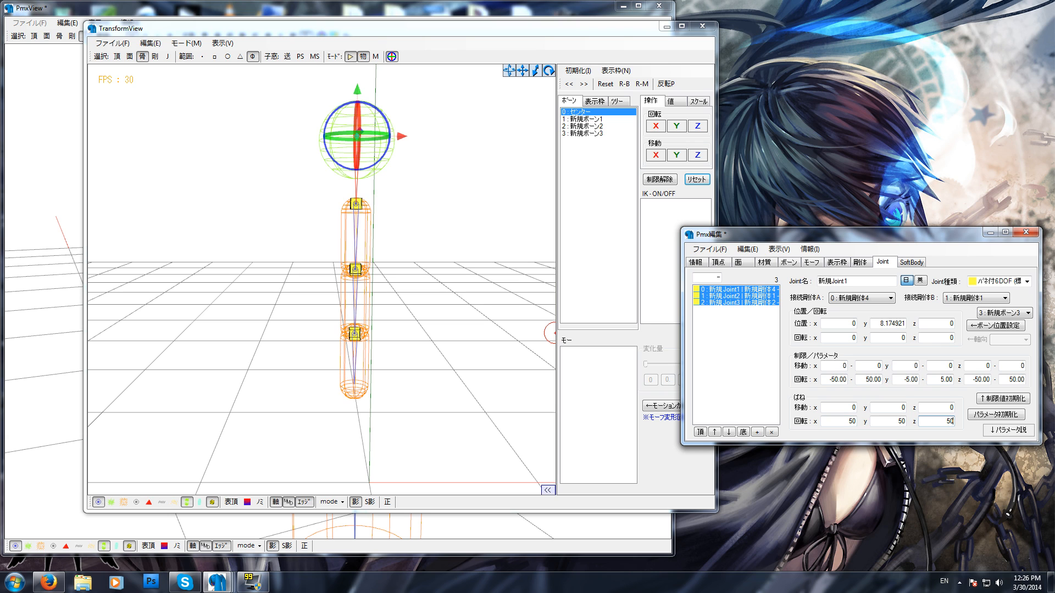
Test the rotation springs in TransformView by moving the centre bone along the X axis
mouse_move(401, 137)
mouse_down()
mouse_move(307, 134)
mouse_move(419, 148)
mouse_move(510, 138)
mouse_move(339, 145)
mouse_move(401, 137)
mouse_up()
click(807, 236)
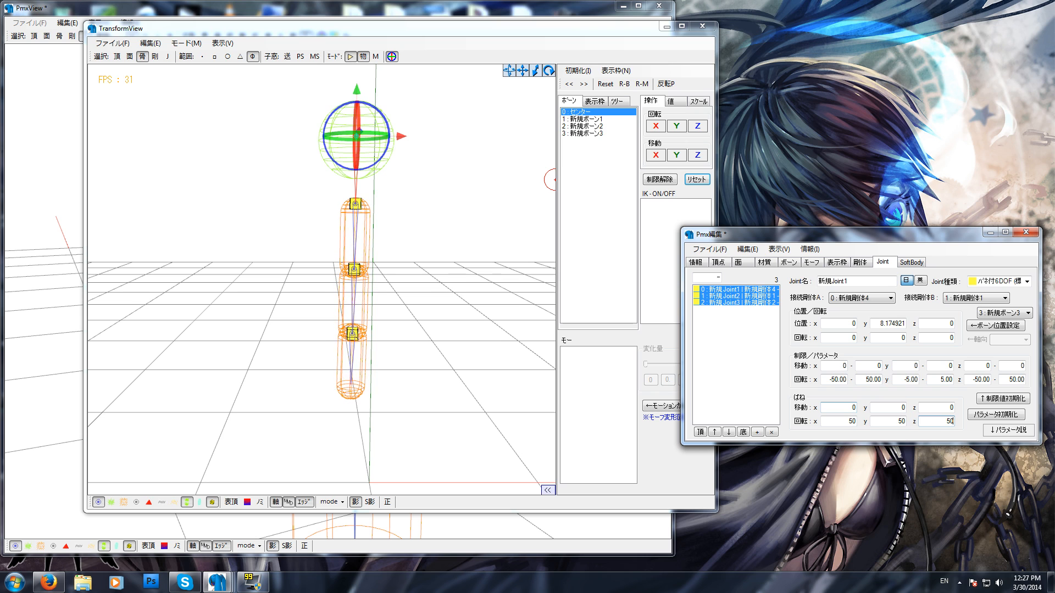
mouse_move(403, 135)
mouse_down()
mouse_move(250, 137)
mouse_move(496, 138)
mouse_move(399, 143)
mouse_up()
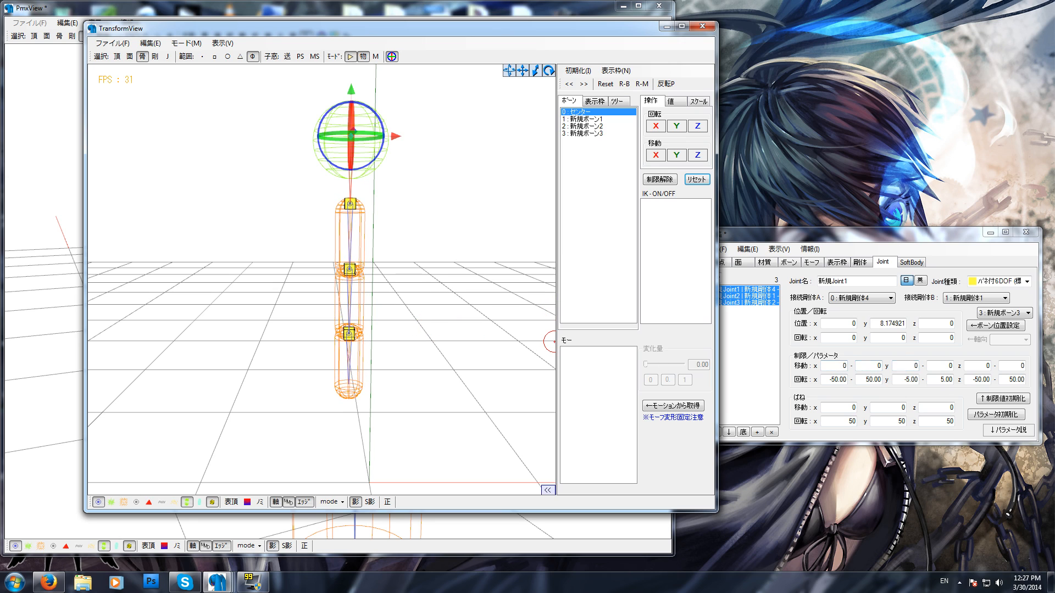
Set the Y movement limits of all three joints to -0.1 and 0.1 and check the chain in TransformView
click(906, 366)
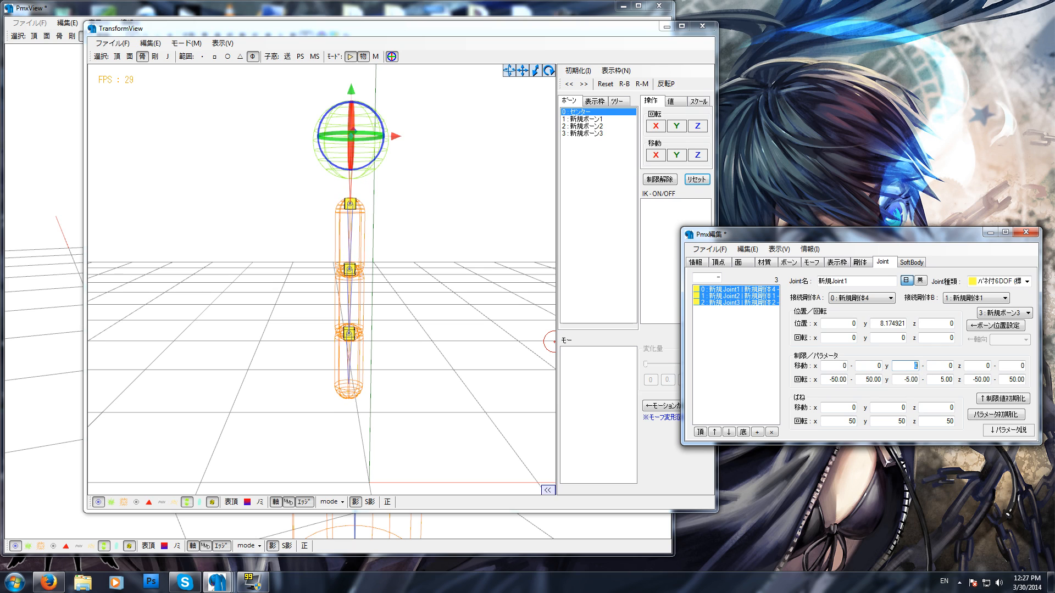
text(.1)
key(Tab)
text(.1)
click(416, 48)
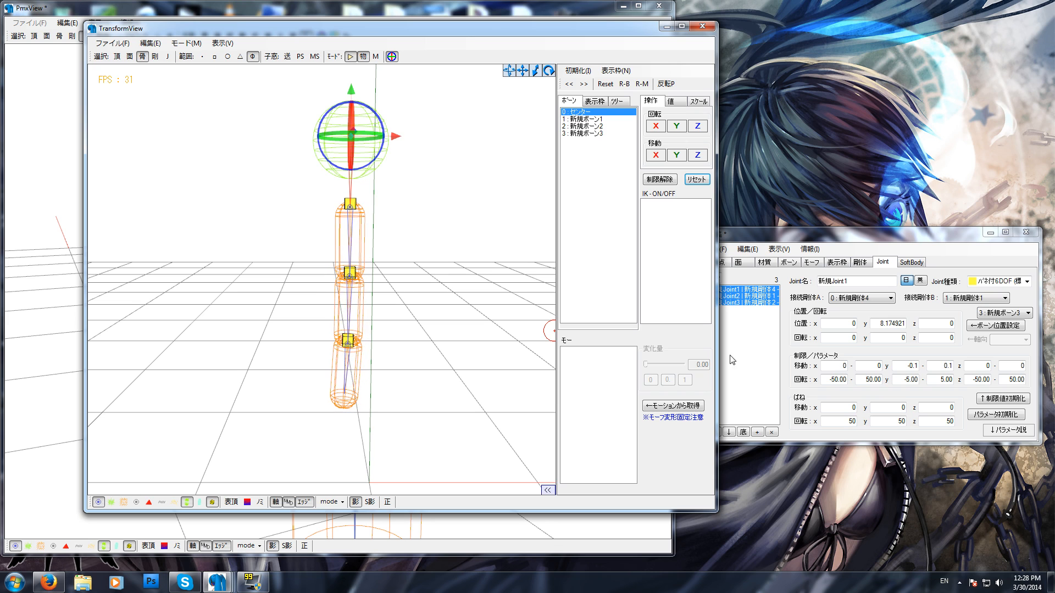
click(505, 248)
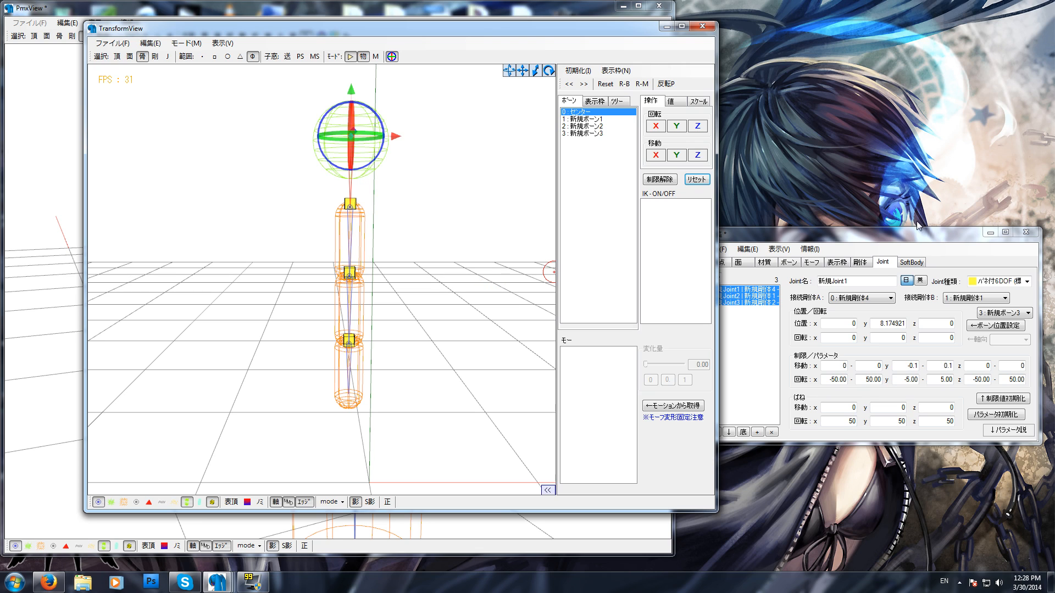
Try a mass of 100 on rigid body 新規剛体3 and check how the chain reacts in TransformView
click(910, 239)
click(860, 262)
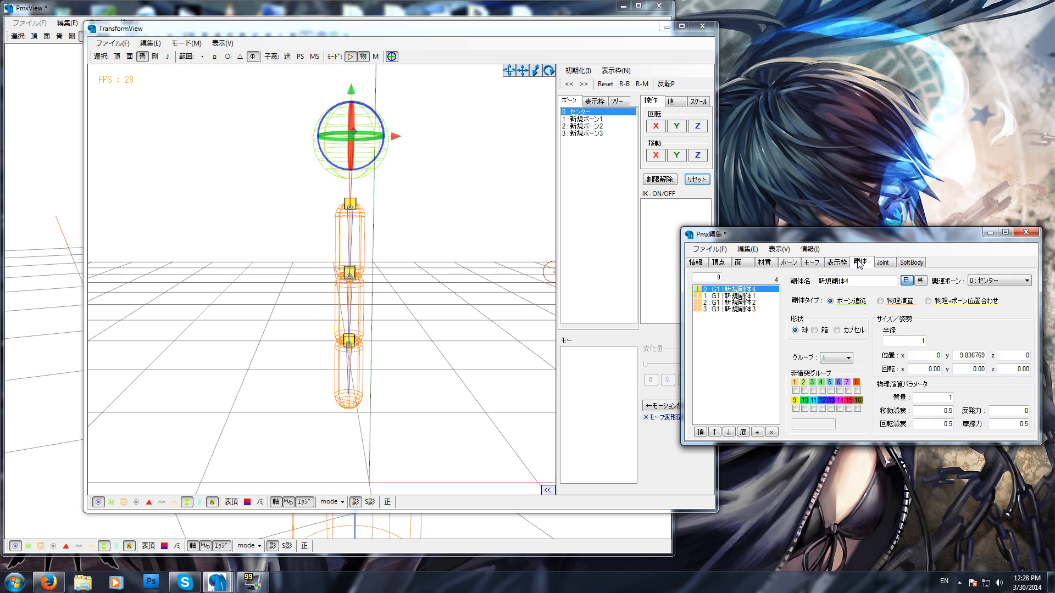
drag(734, 296, 736, 313)
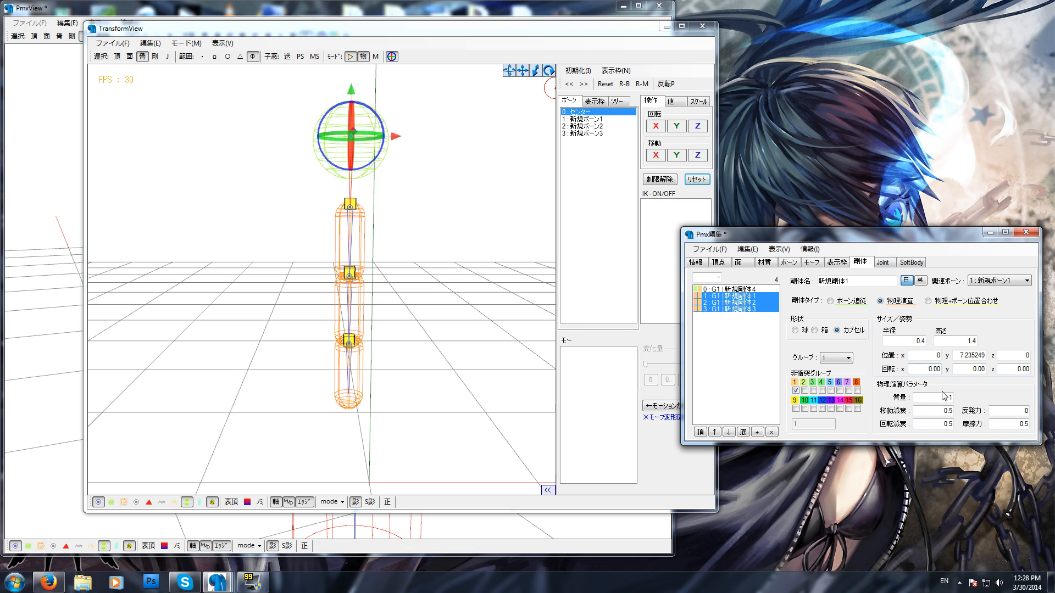
drag(940, 398, 965, 395)
click(748, 309)
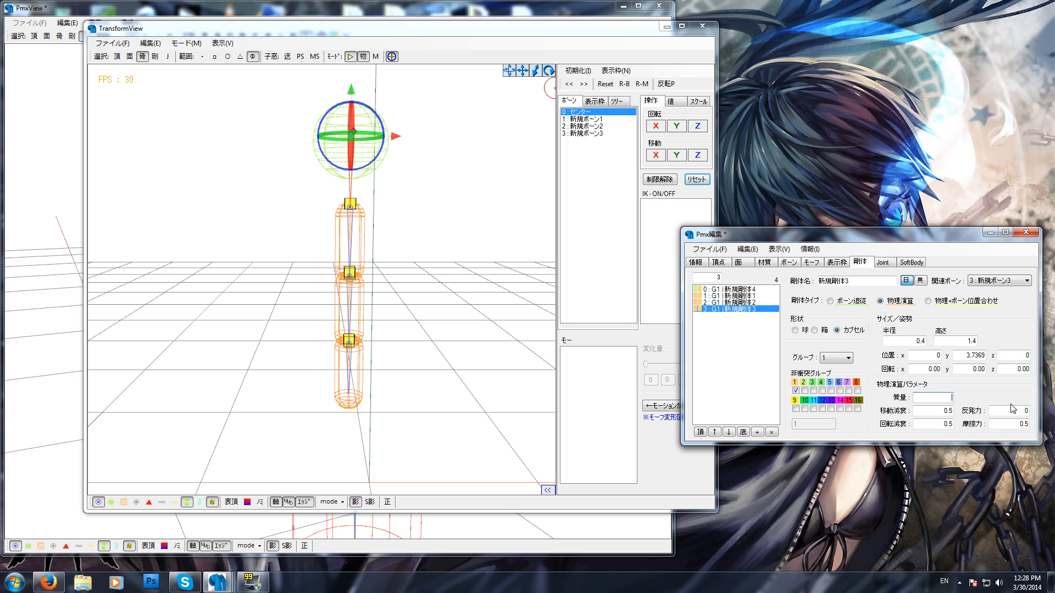
text(00)
click(355, 28)
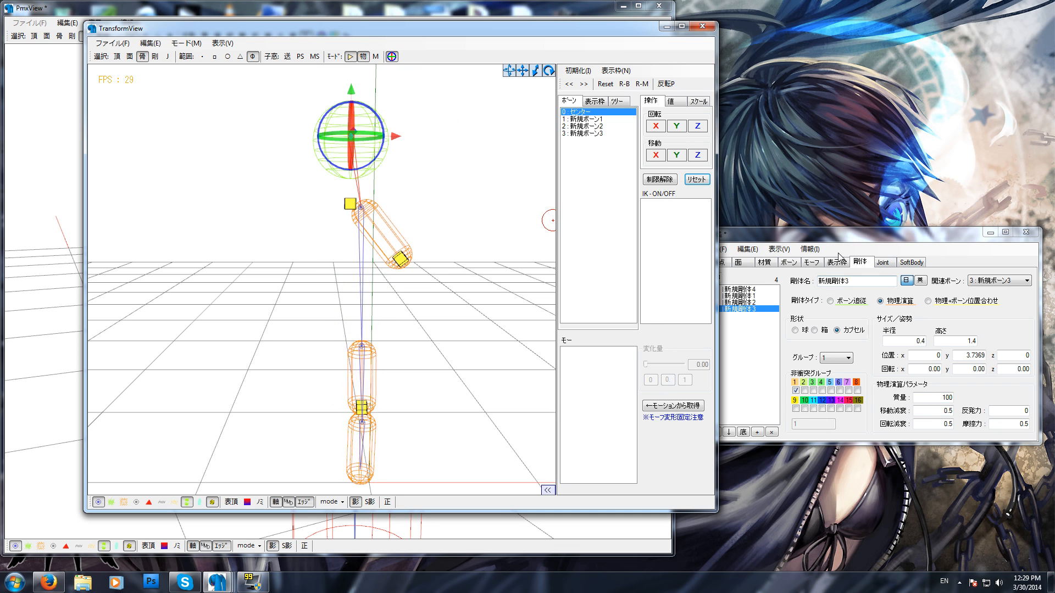
Replace the test mass of 100 on rigid body 新規剛体3 and enter a mass of 1 for 新規剛体1
click(883, 244)
double_click(945, 398)
key(BackSpace)
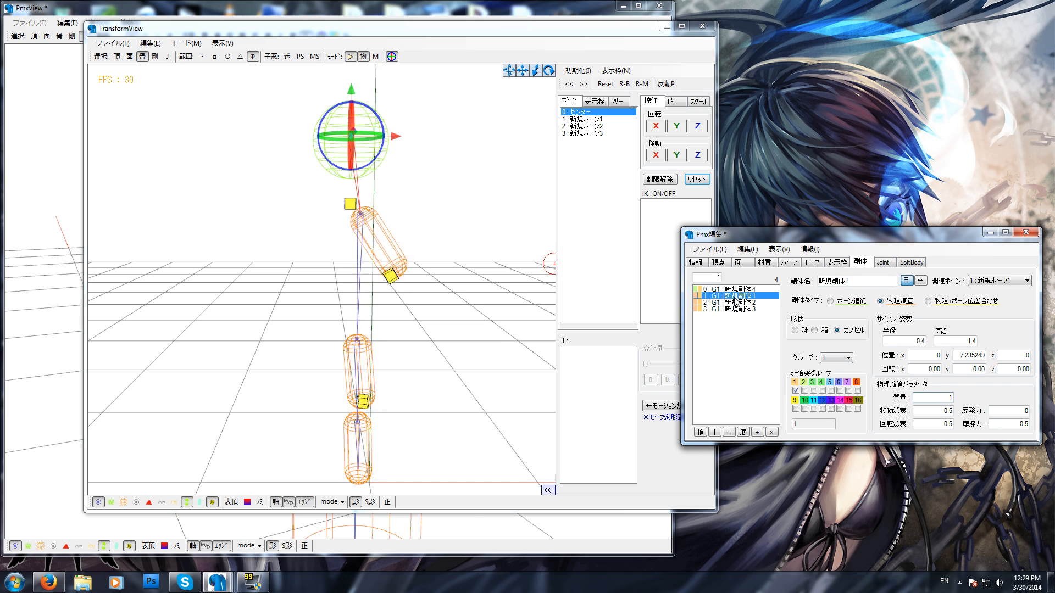
click(740, 309)
key(Up)
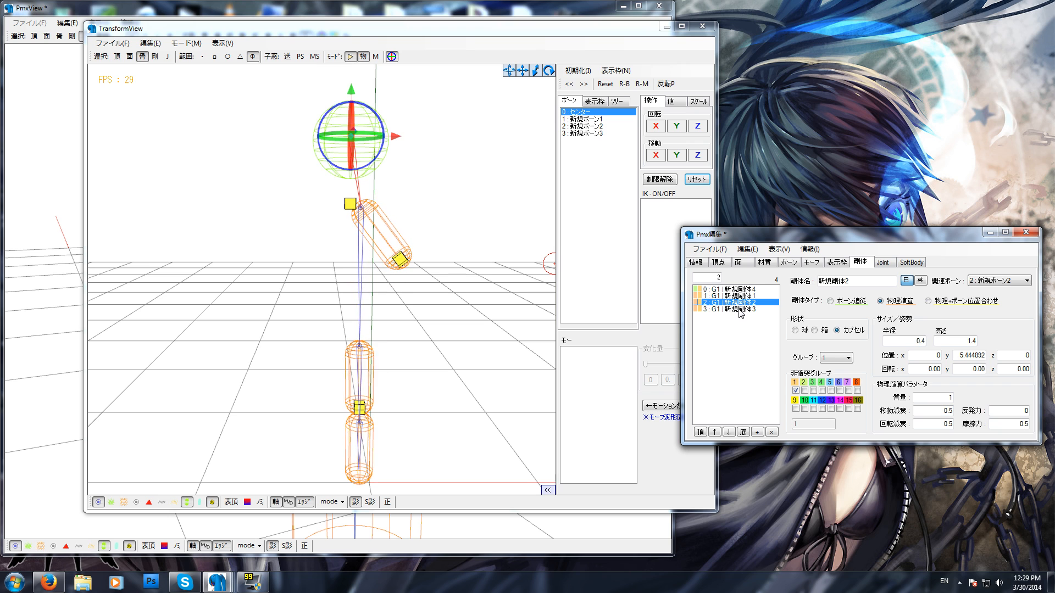
key(Up)
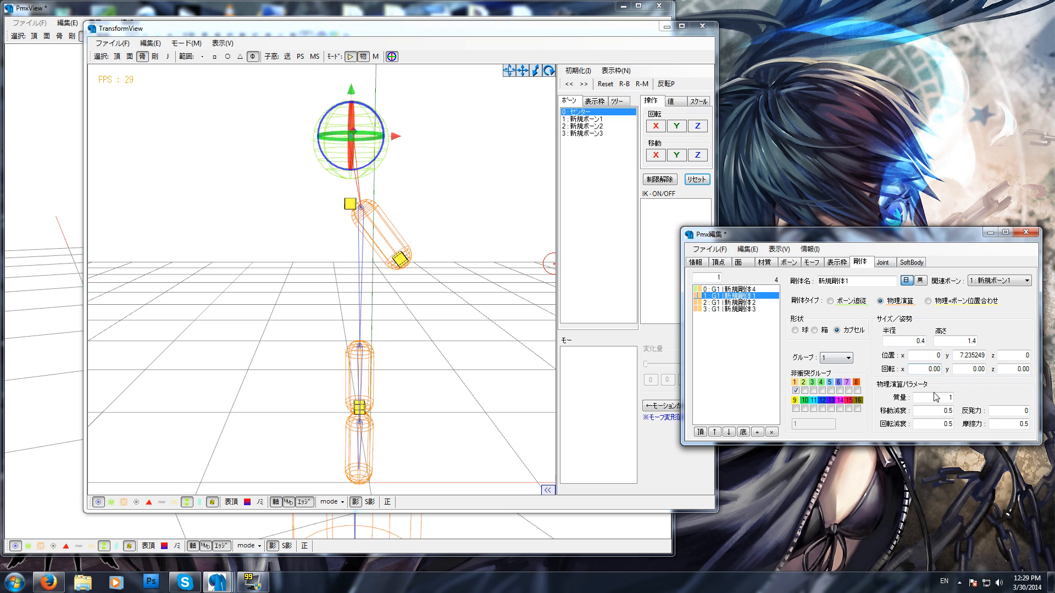
drag(937, 398, 983, 401)
key(BackSpace)
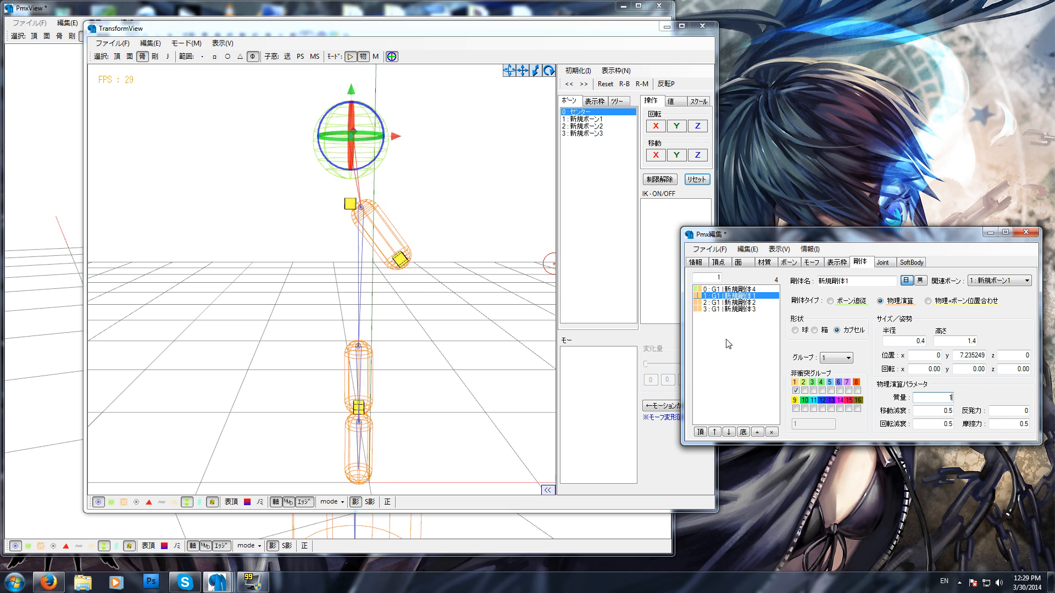
Try a mass of 0.5 on rigid body 新規剛体2 and 0.1 on 新規剛体3
click(728, 303)
drag(937, 397, 998, 408)
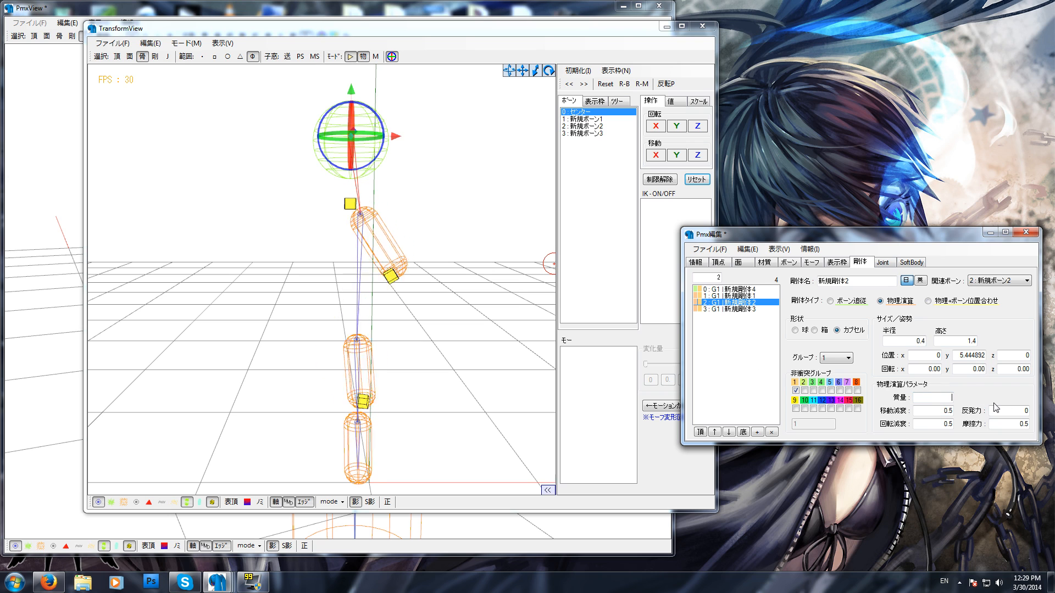
text(0)
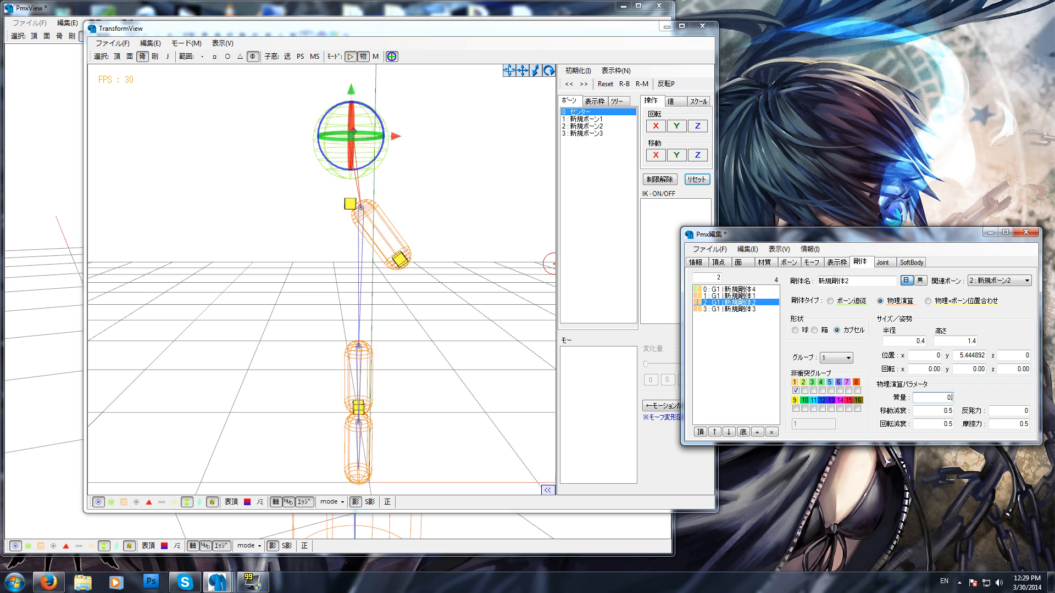
click(729, 309)
drag(948, 398, 1001, 404)
key(BackSpace)
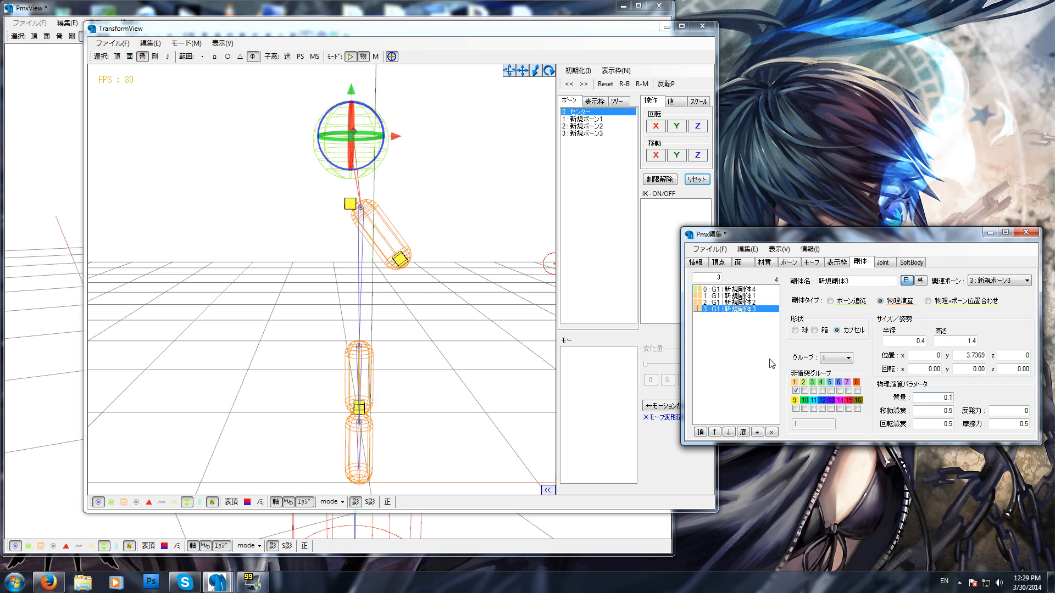
Test the decreasing masses in TransformView by moving the centre bone back and forth along the X axis
click(394, 71)
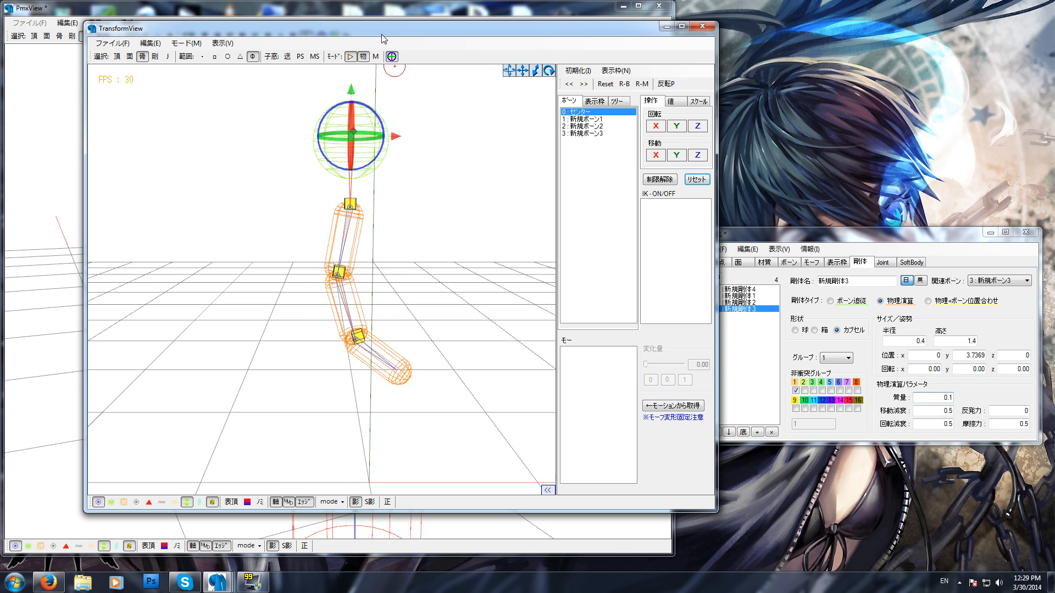
drag(394, 141, 426, 137)
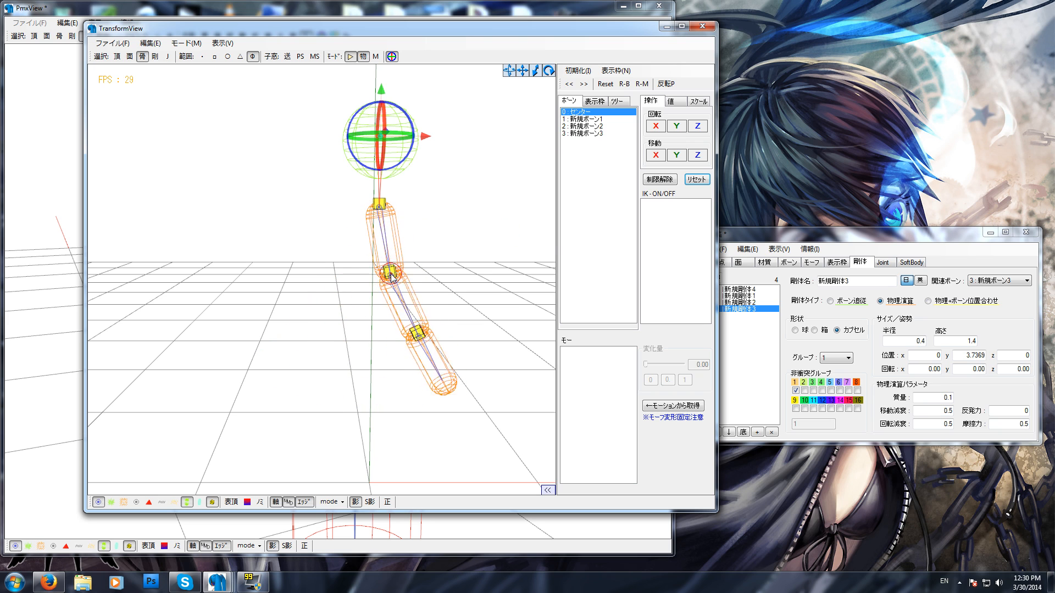
mouse_move(424, 137)
mouse_down()
mouse_move(400, 136)
mouse_move(418, 146)
mouse_up()
Set the mass of rigid body 新規剛体1 to 3 and replace the mass of 新規剛体2
click(802, 252)
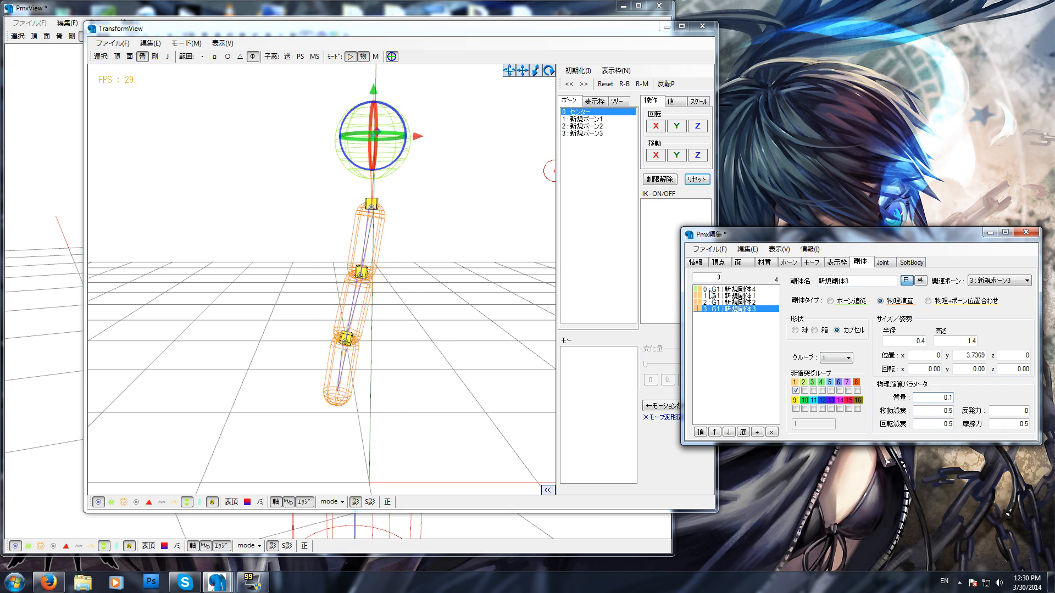
click(735, 296)
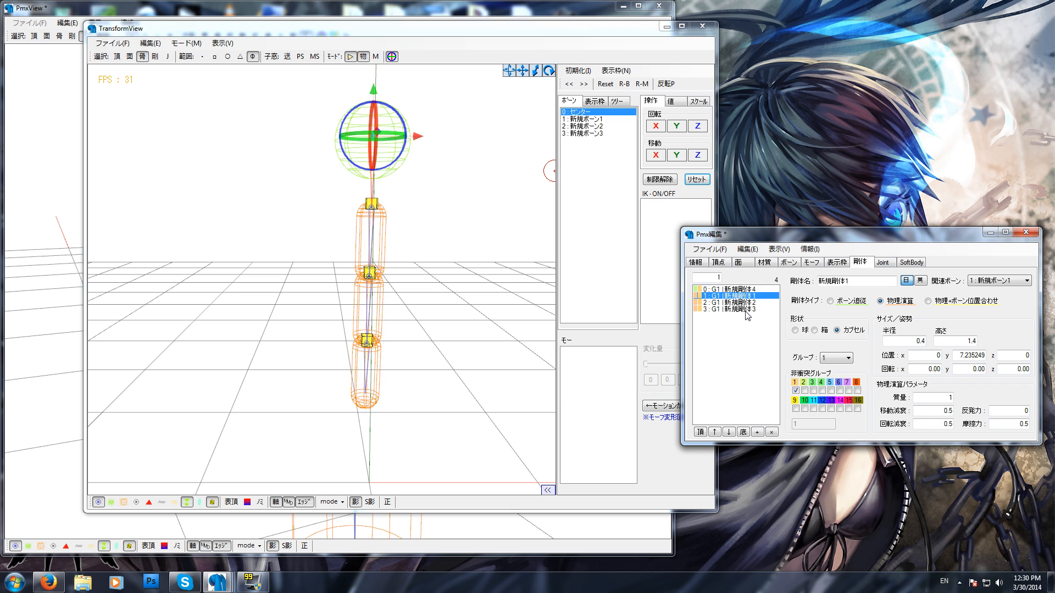
double_click(950, 397)
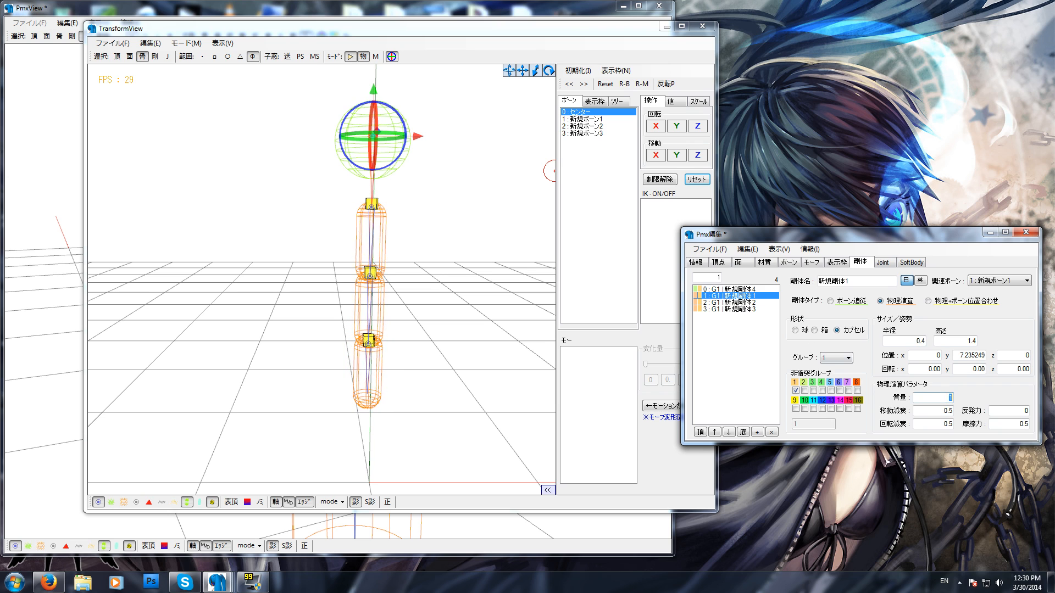
text(3)
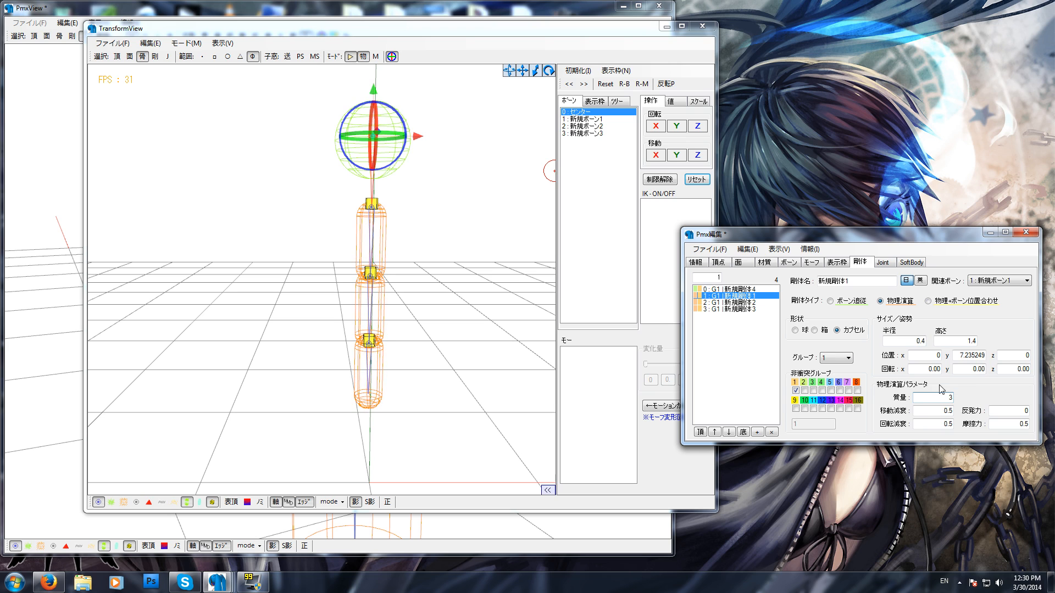
click(753, 303)
double_click(935, 397)
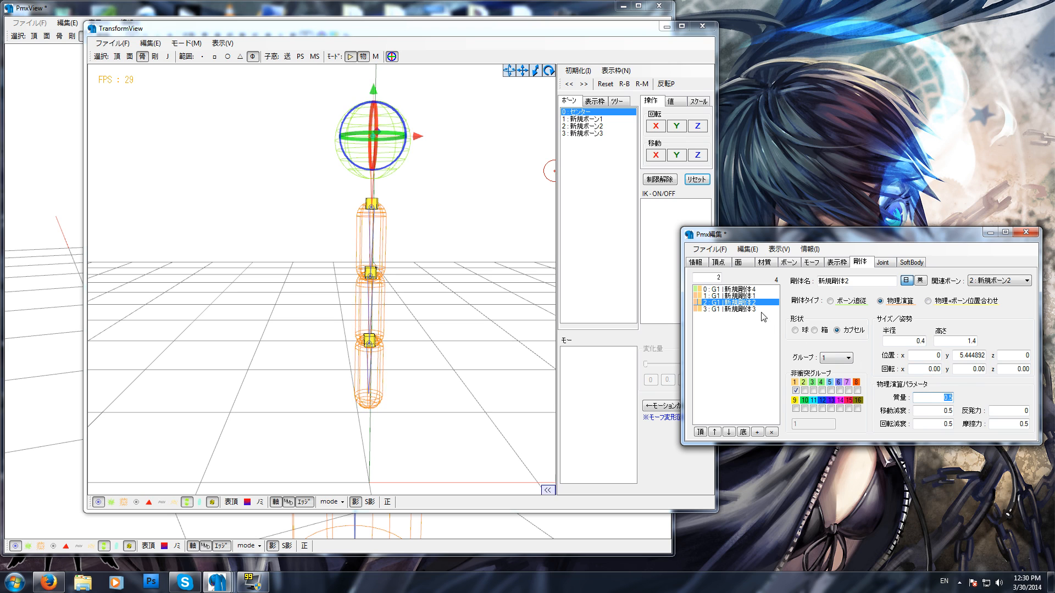
key(BackSpace)
Set the mass of rigid body 新規剛体3 to 5 and test the chain in TransformView by moving the centre bone along X
click(753, 310)
double_click(934, 398)
key(BackSpace)
text(5)
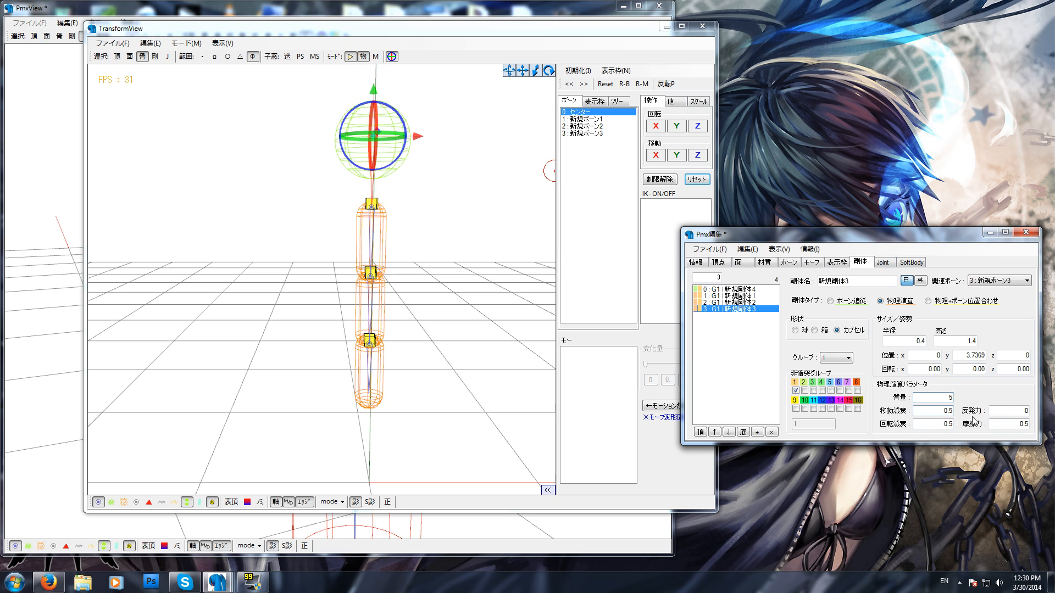
click(423, 68)
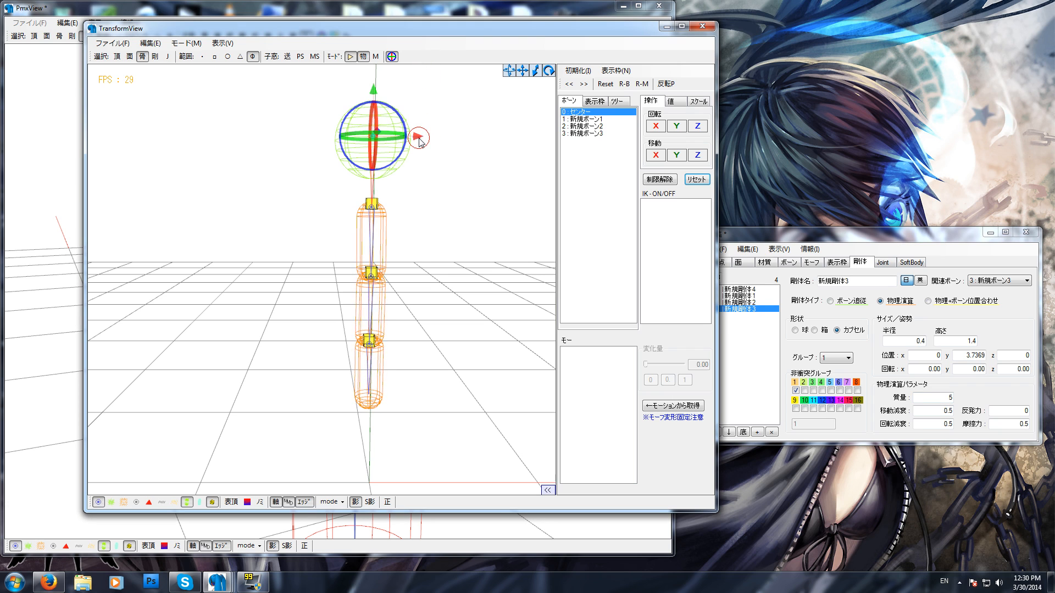
drag(421, 137, 396, 137)
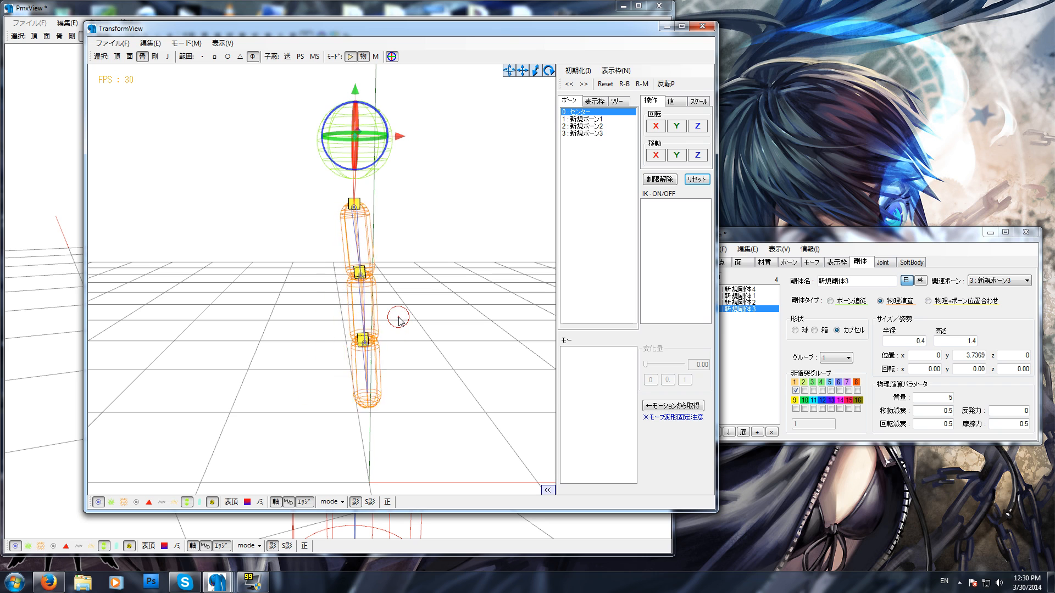
Try 0.99 for both movement and rotation damping on rigid body 新規剛体3 and test the chain in TransformView
click(902, 243)
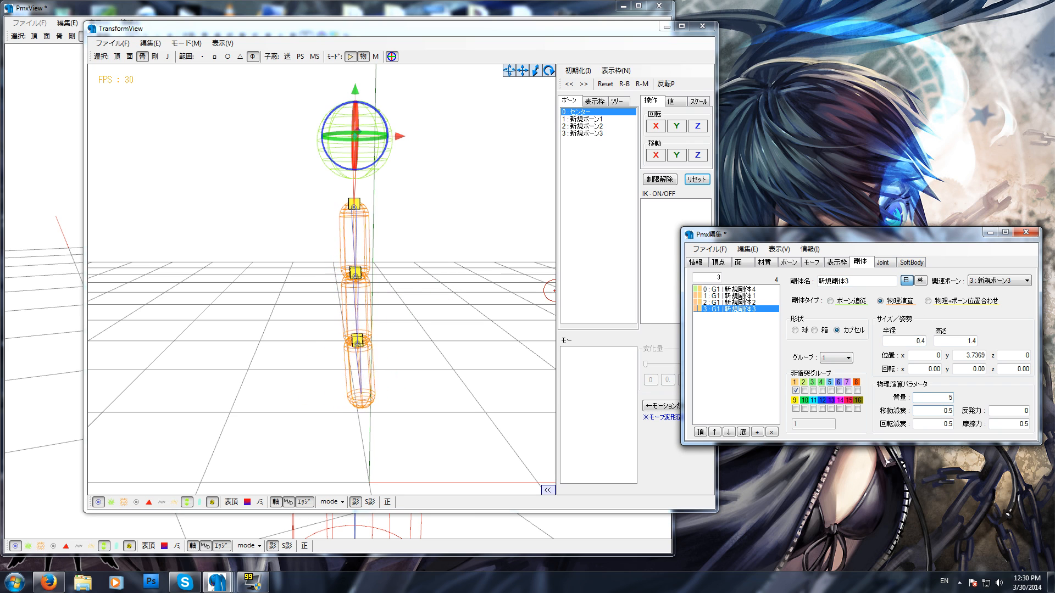
key(Tab)
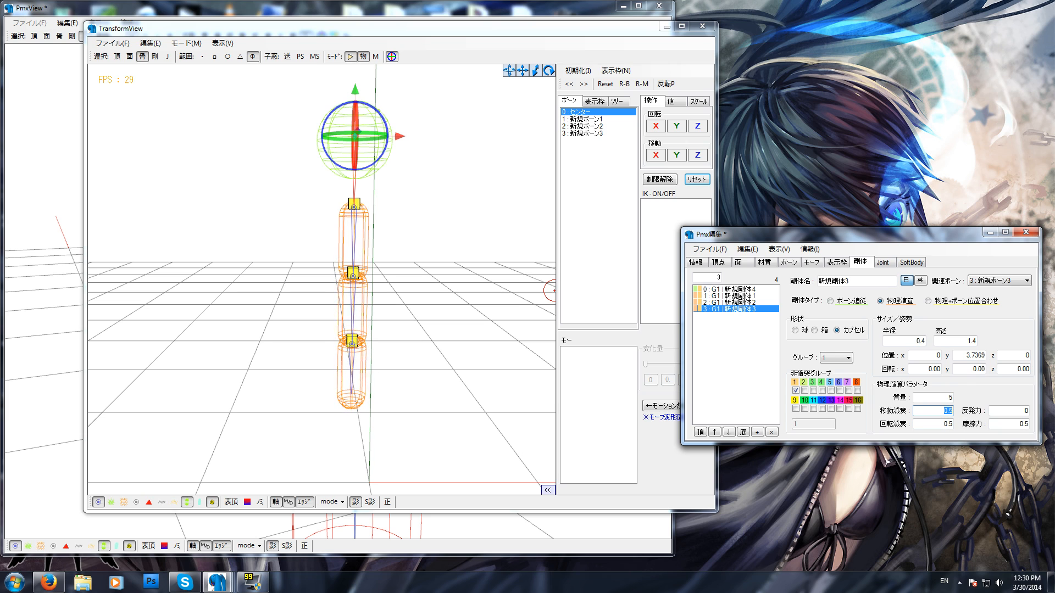
click(952, 411)
key(BackSpace)
key(BackSpace)
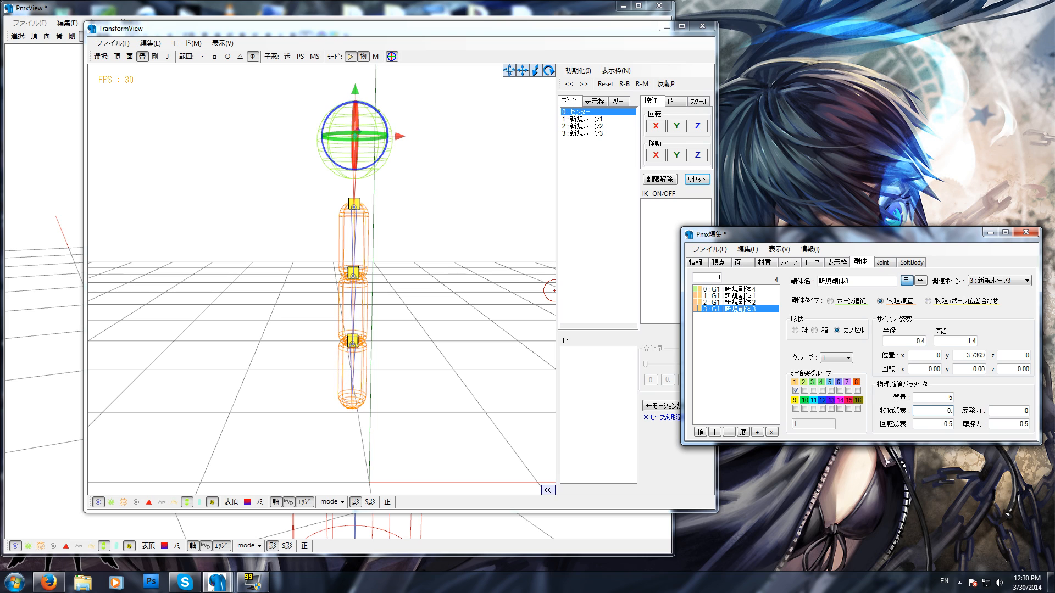
key(Tab)
text(0)
drag(401, 136, 453, 147)
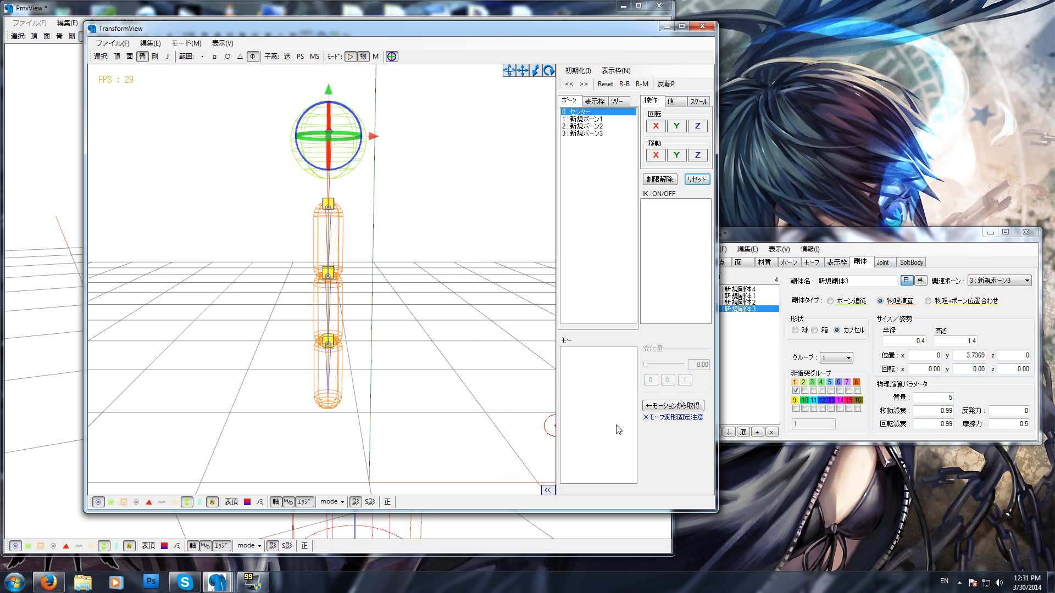
Try 0.1 for both movement and rotation damping on rigid body 新規剛体3 and check the swing in TransformView
click(950, 410)
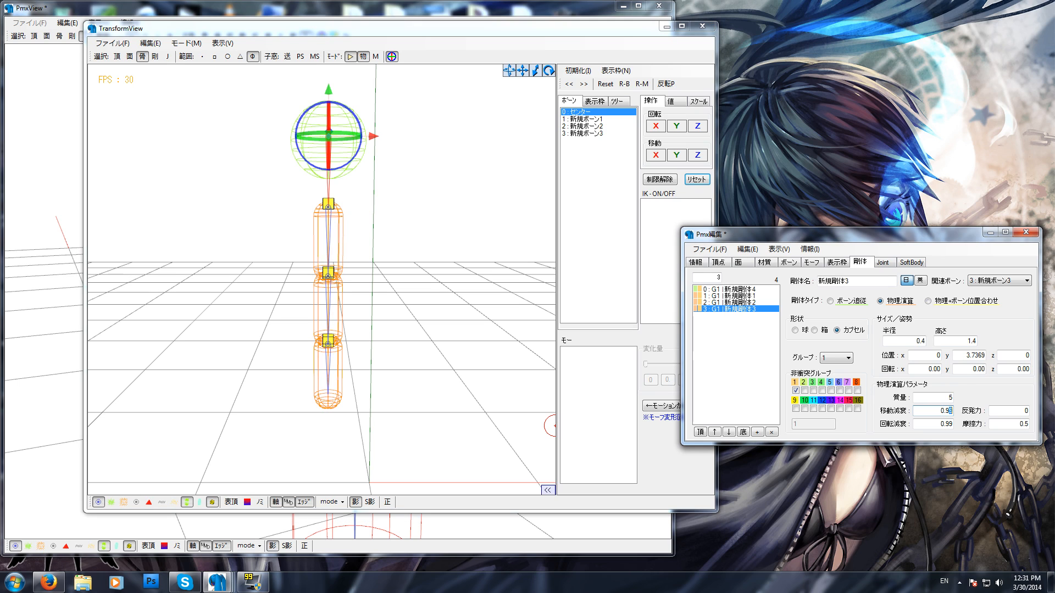
key(BackSpace)
key(BackSpace)
text(1)
mouse_move(373, 135)
mouse_down()
mouse_move(417, 140)
mouse_move(330, 133)
mouse_move(374, 132)
mouse_up()
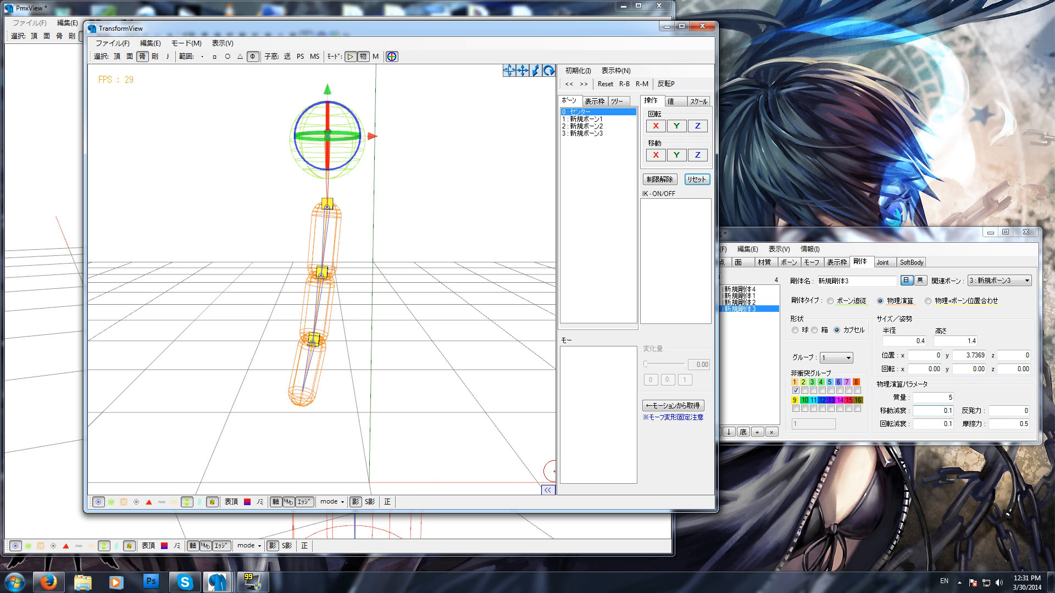
Set movement and rotation damping of rigid body 新規剛体3 to 0.7 and test by moving the centre bone along X
drag(949, 411, 976, 420)
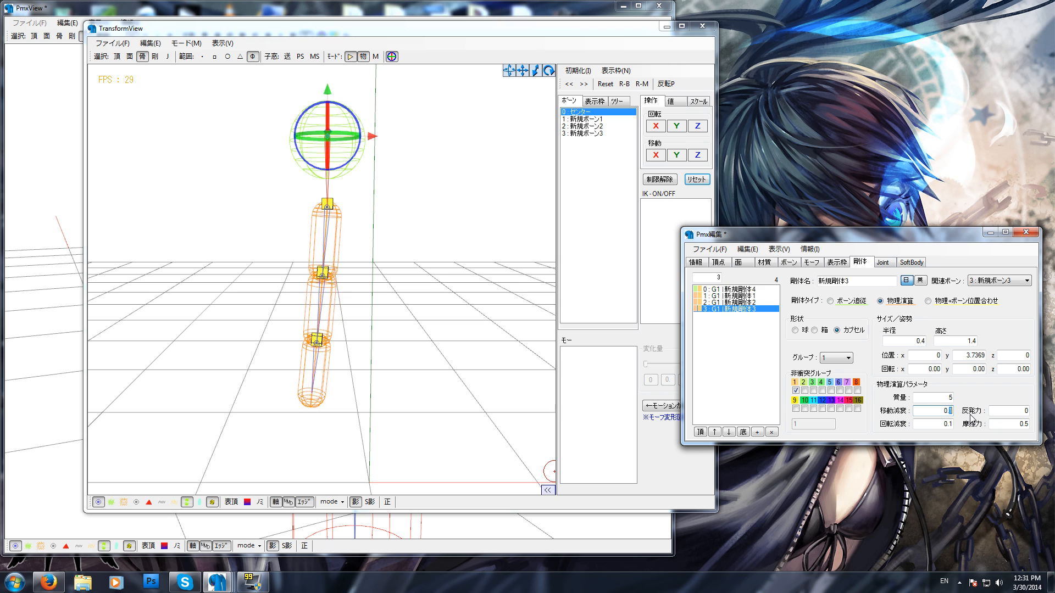
text(.7)
key(BackSpace)
text(.7)
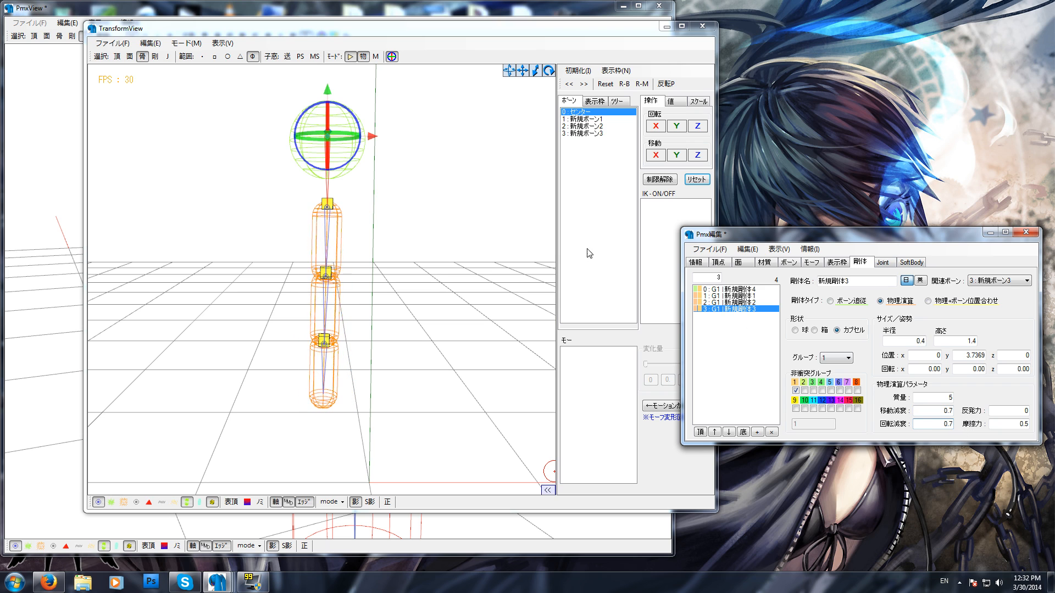
drag(373, 137, 400, 141)
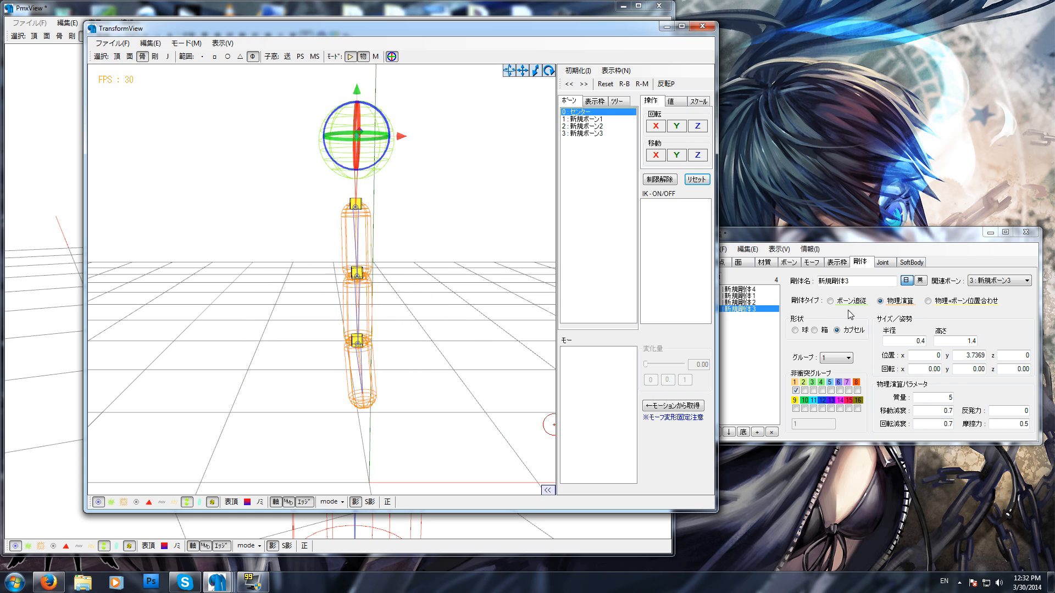
Set the repulsion and friction of rigid body 新規剛体3 to 0.7 and test the chain in TransformView
click(899, 297)
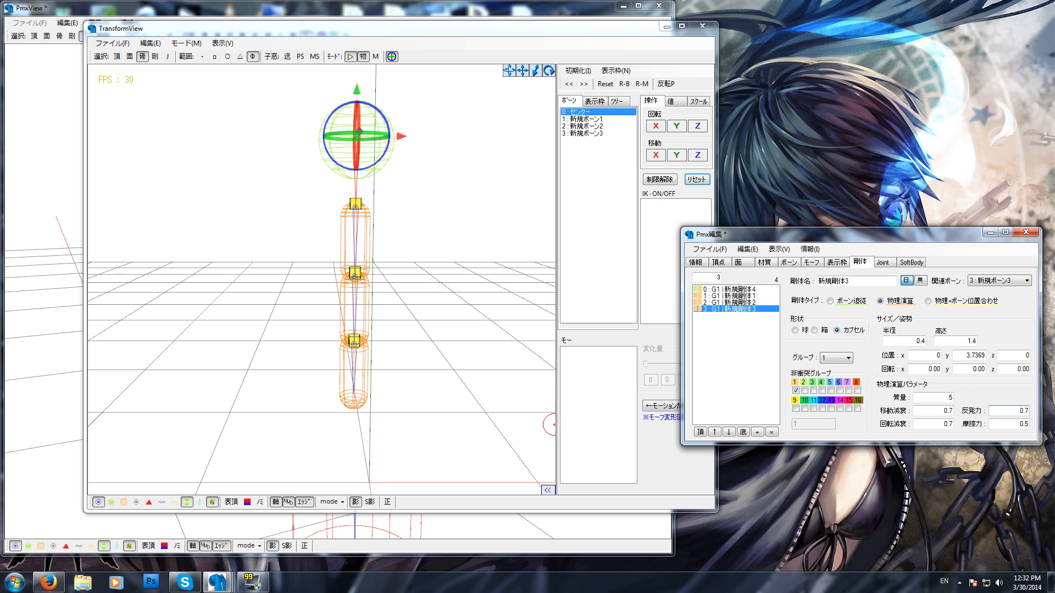
click(1026, 423)
key(BackSpace)
key(BackSpace)
click(401, 77)
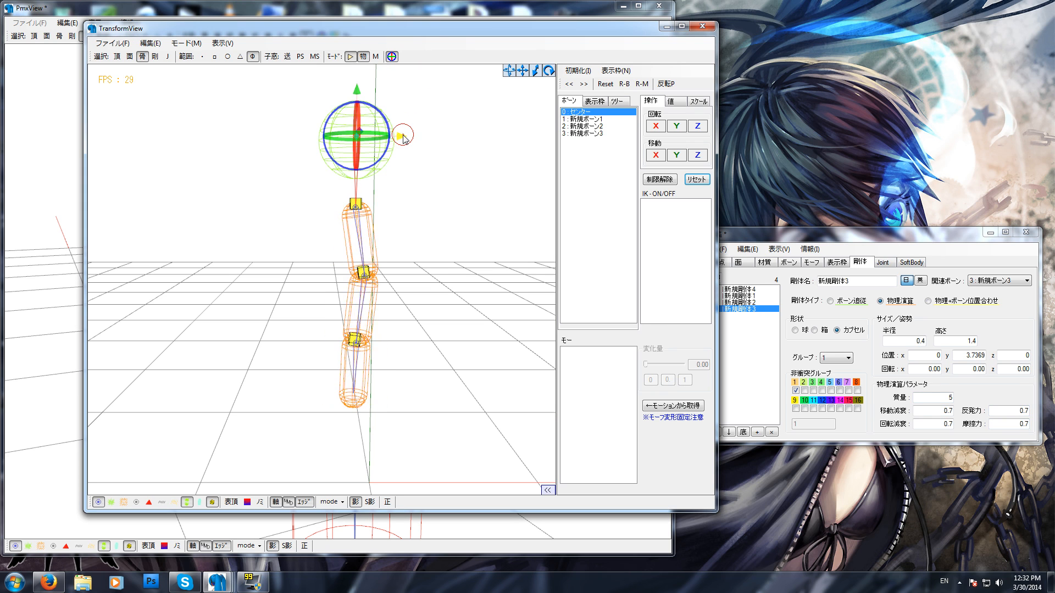
mouse_move(402, 141)
mouse_down()
mouse_move(316, 140)
mouse_move(481, 140)
mouse_move(362, 139)
mouse_move(423, 138)
mouse_up()
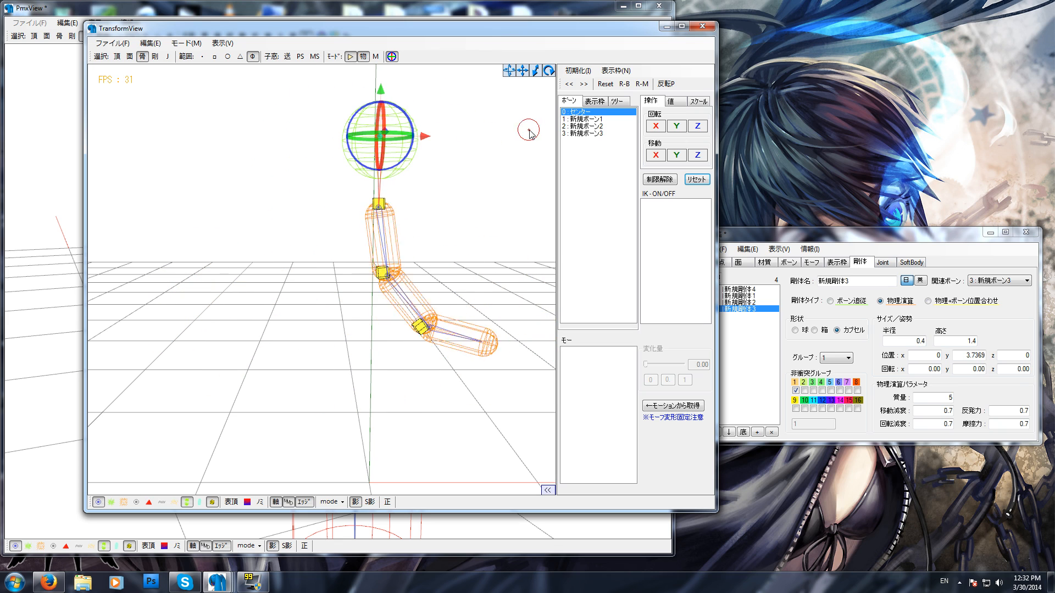
click(943, 261)
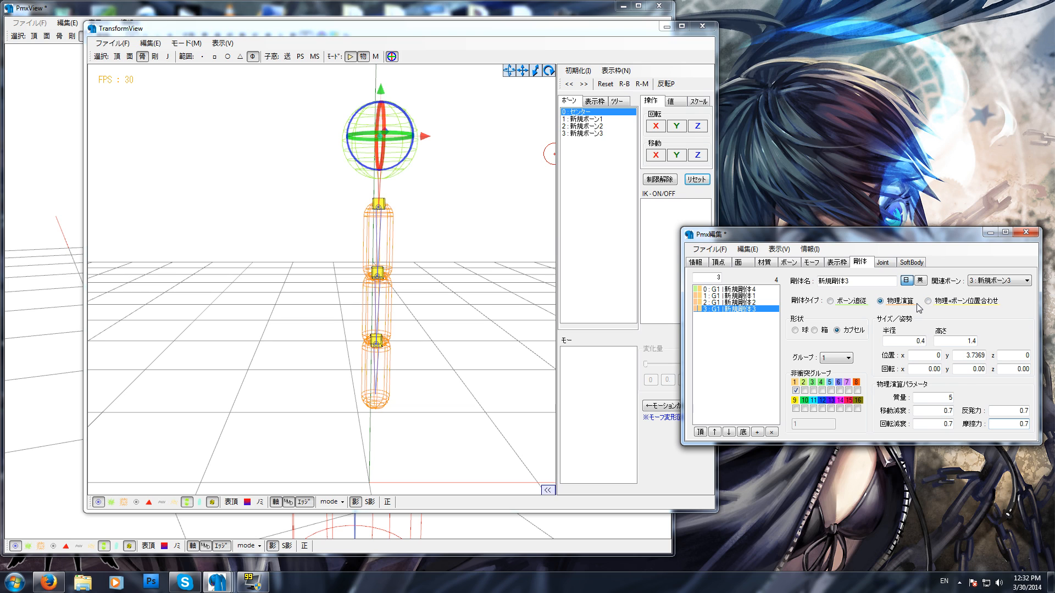
click(883, 262)
click(863, 262)
click(889, 264)
click(860, 262)
Set the lower X rotation limit of all three joints to 0 and test by moving the centre bone along the Z axis
click(883, 262)
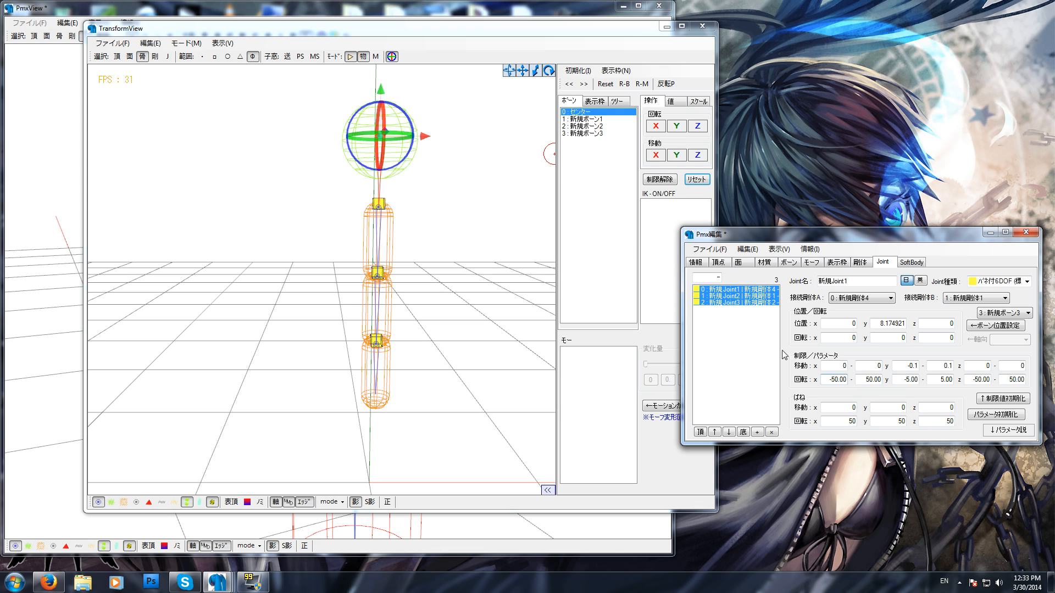
drag(745, 290, 743, 307)
right_drag(426, 176, 455, 274)
mouse_move(413, 147)
mouse_down()
mouse_move(391, 151)
mouse_move(459, 154)
mouse_move(371, 147)
mouse_move(464, 156)
mouse_move(372, 149)
mouse_move(451, 158)
mouse_move(398, 151)
mouse_up()
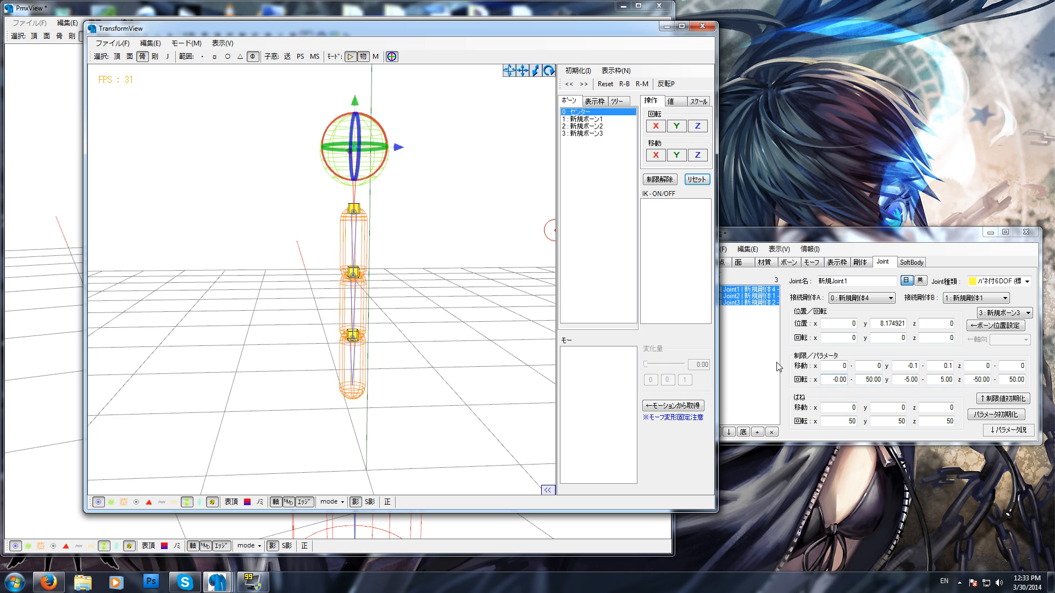
drag(400, 148, 424, 174)
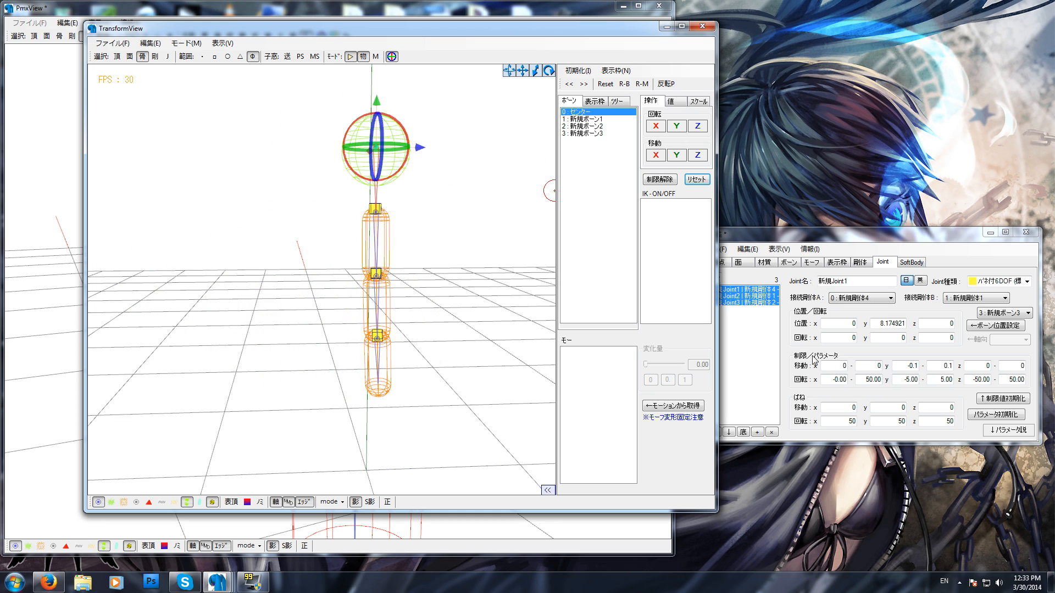
Switch to PmxView, enable bone and rigid body selection alongside joints, and select the whole chain
click(354, 11)
scroll(423, 259, down, 5)
right_drag(423, 259, 348, 231)
right_drag(482, 364, 514, 362)
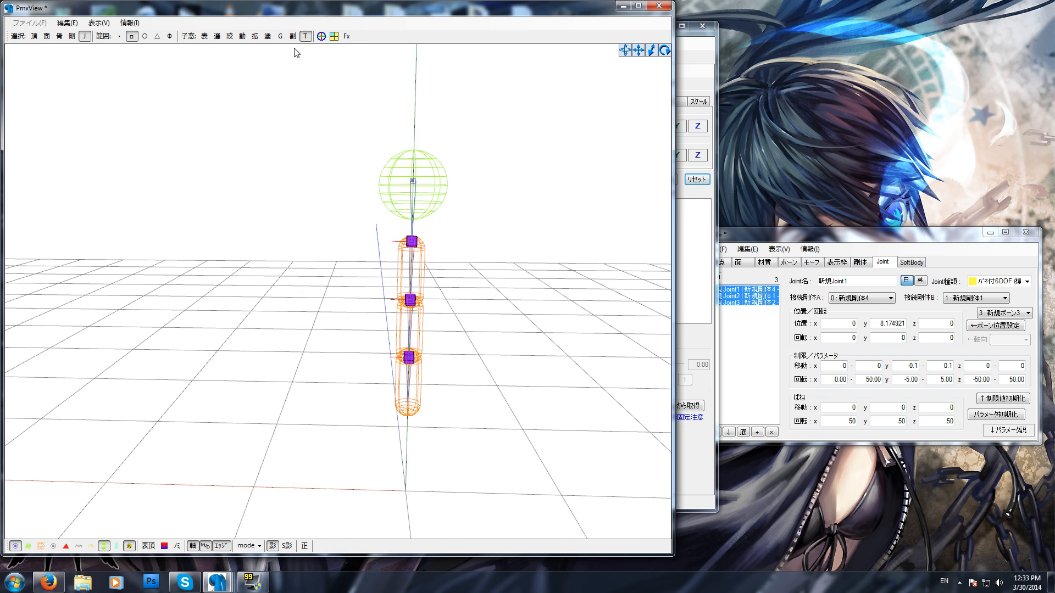
click(72, 35)
click(60, 36)
click(321, 36)
click(320, 36)
mouse_move(282, 100)
mouse_down()
mouse_move(335, 165)
mouse_move(469, 266)
mouse_up()
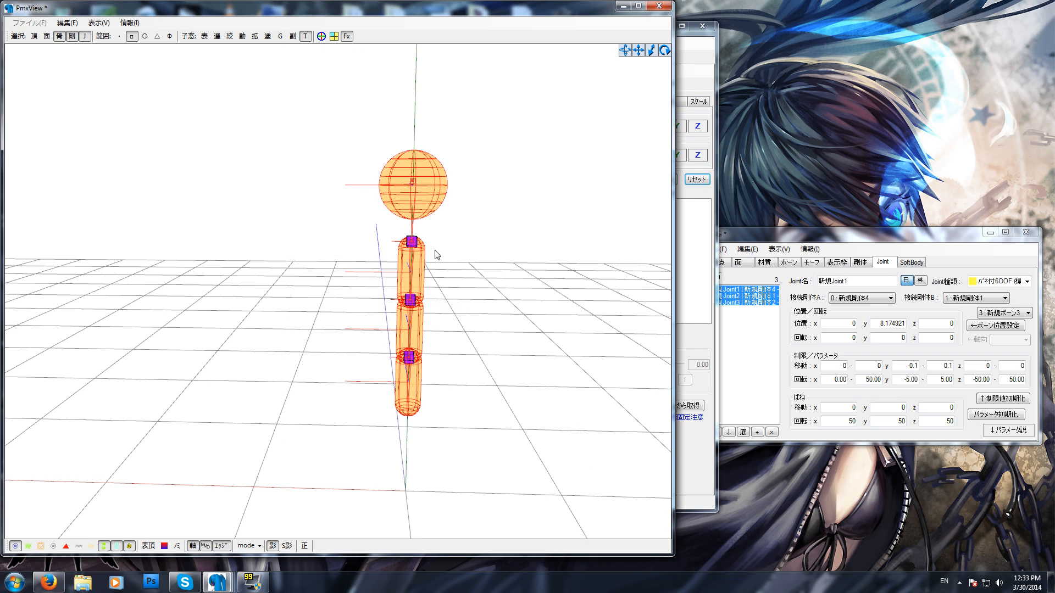
Rotate the whole selected chain about the Z axis to a diagonal pose in PmxView and check its physics in TransformView
click(321, 37)
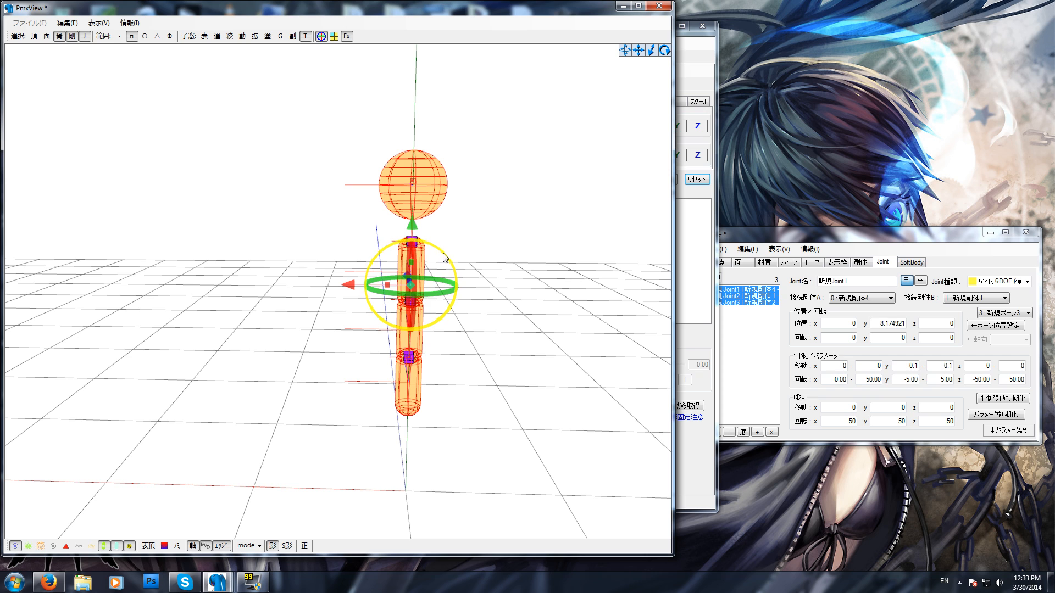
drag(385, 247, 456, 295)
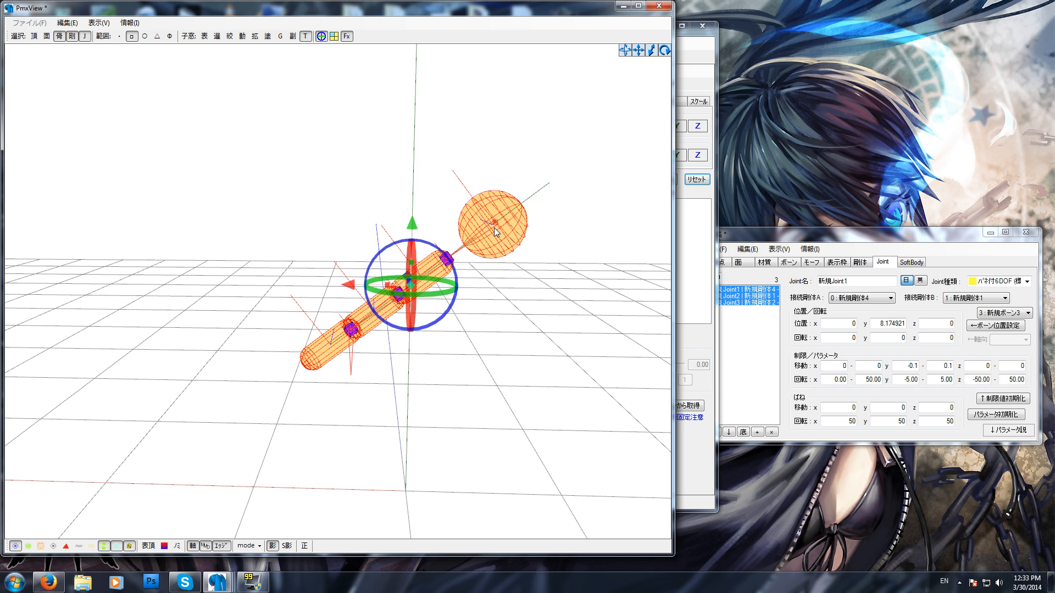
click(679, 40)
drag(459, 224, 441, 293)
right_drag(441, 289, 444, 294)
Set the lower and upper Z rotation limits of all three joints to 0 and check the diagonal chain in TransformView
click(904, 355)
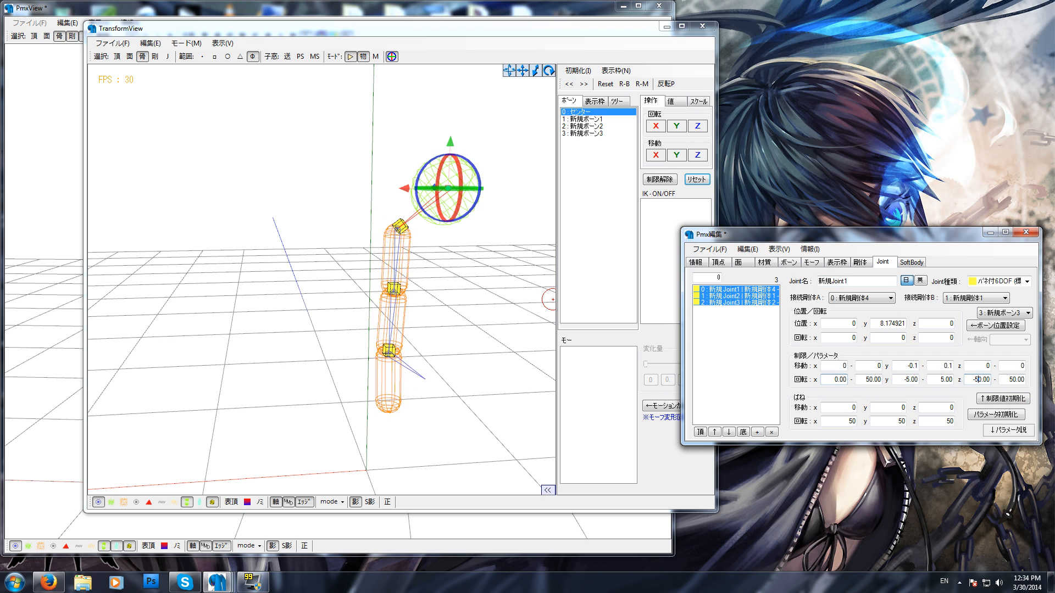
key(BackSpace)
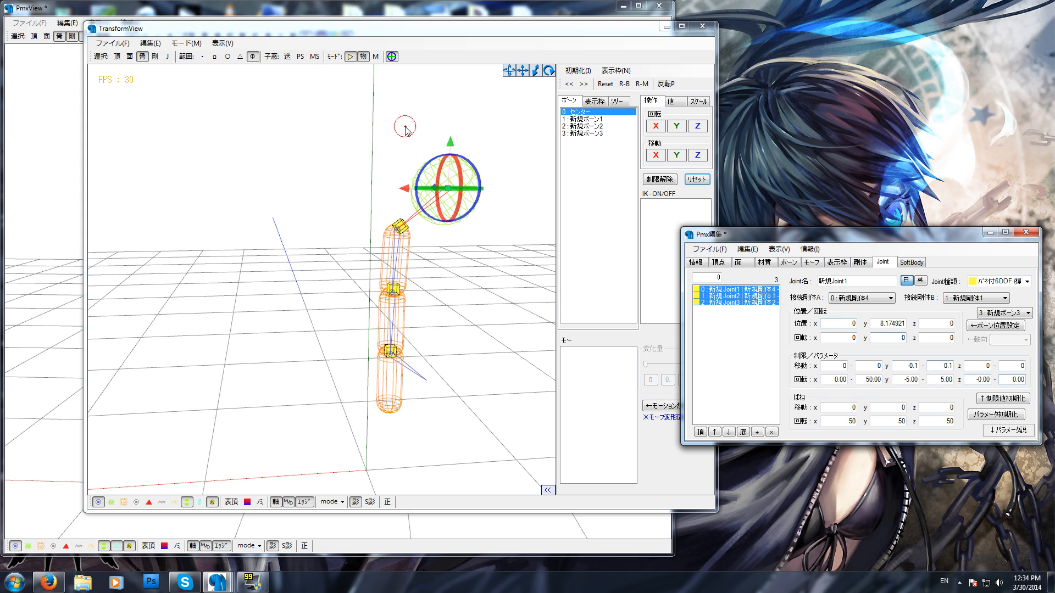
click(372, 31)
right_drag(347, 207, 329, 204)
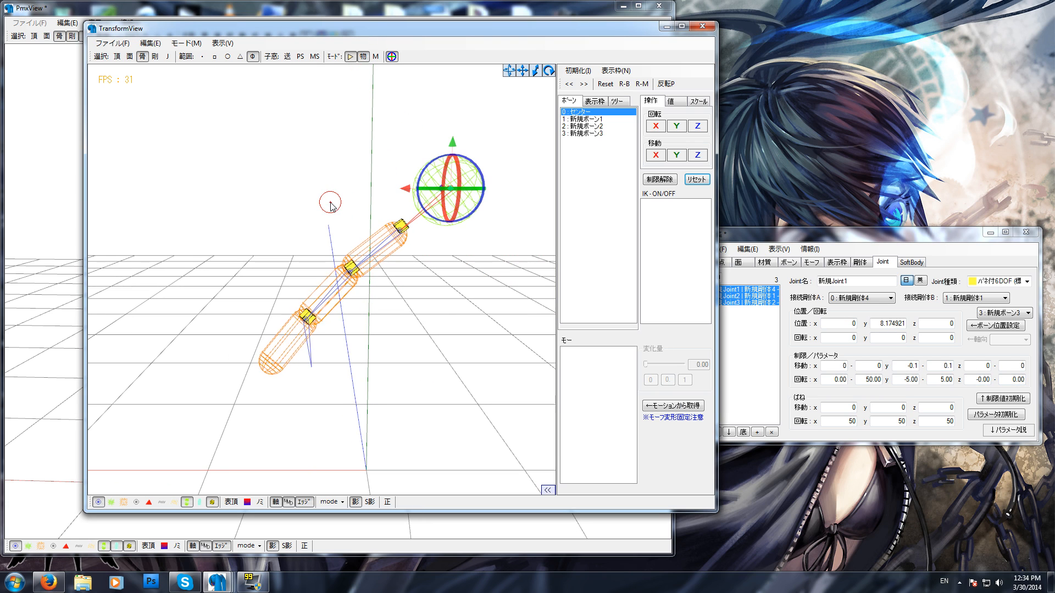
Test the joint limits by rotating the centre bone back and forth about the Z axis in TransformView
drag(367, 186, 418, 184)
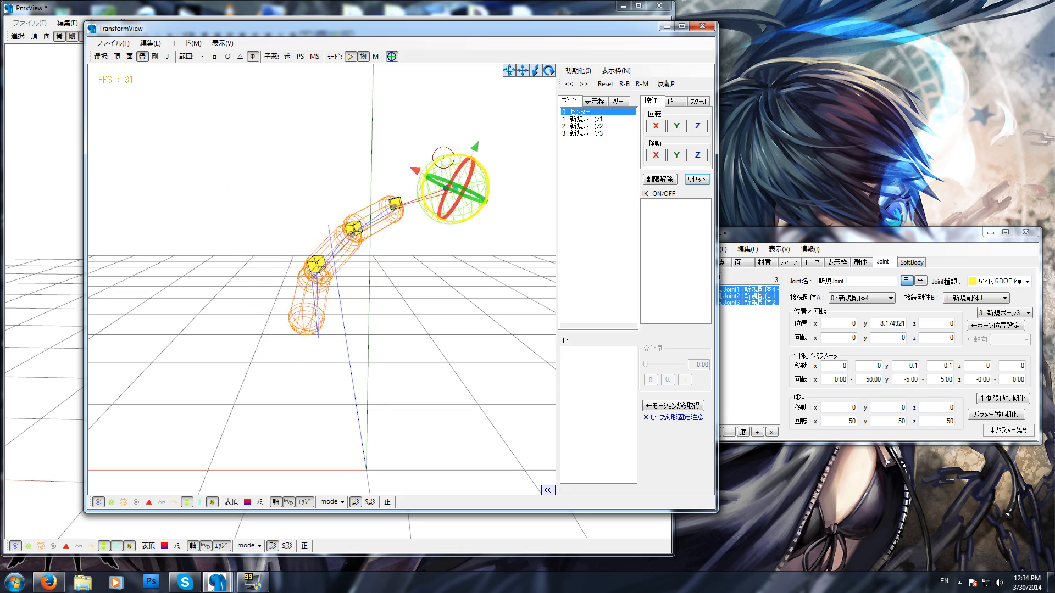
right_drag(389, 146, 431, 153)
drag(449, 163, 444, 162)
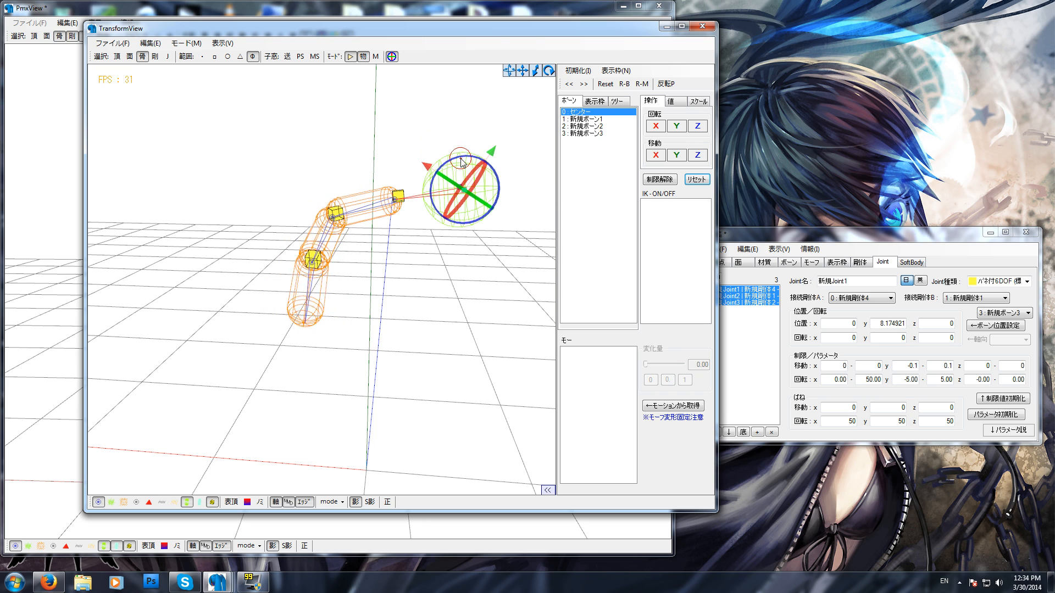
drag(461, 159, 461, 159)
Review the physics parameters of rigid body 新規剛体3 and the settings of the three joints, and move the editor window lower on the desktop
click(830, 241)
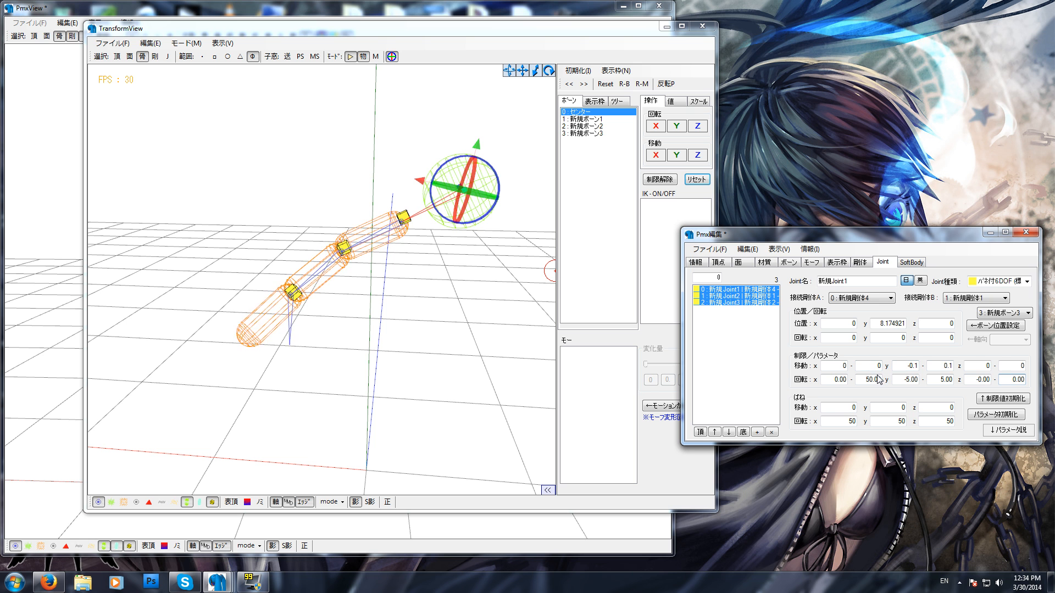
click(861, 264)
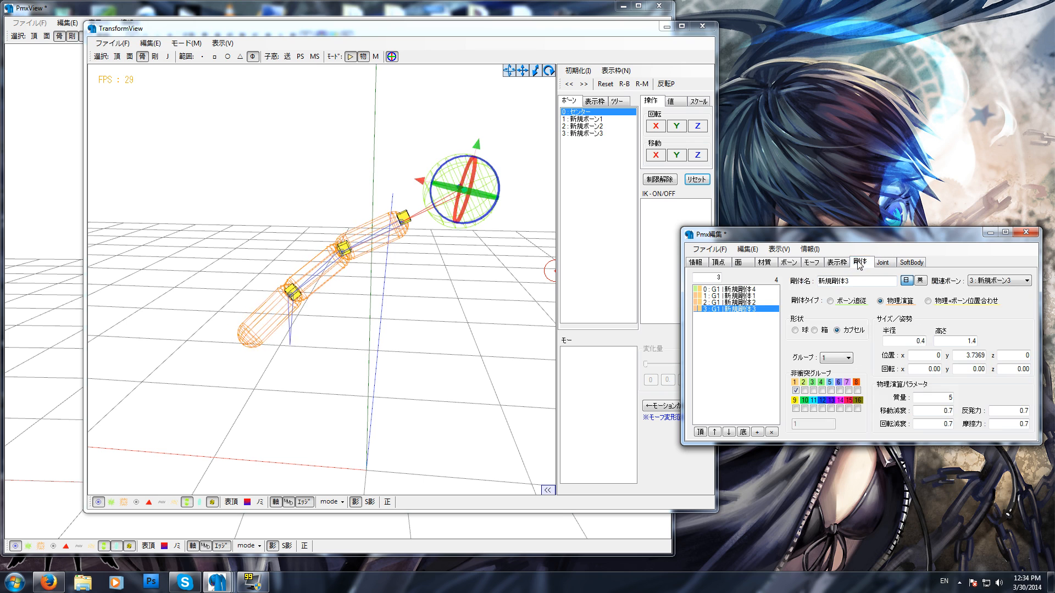
click(847, 264)
click(818, 263)
click(855, 263)
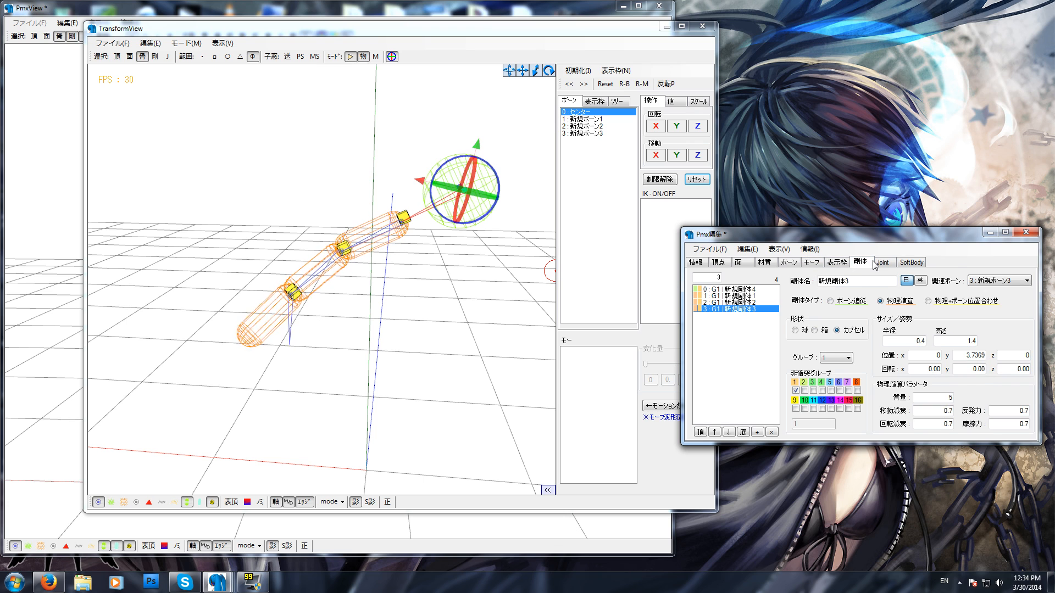
click(880, 262)
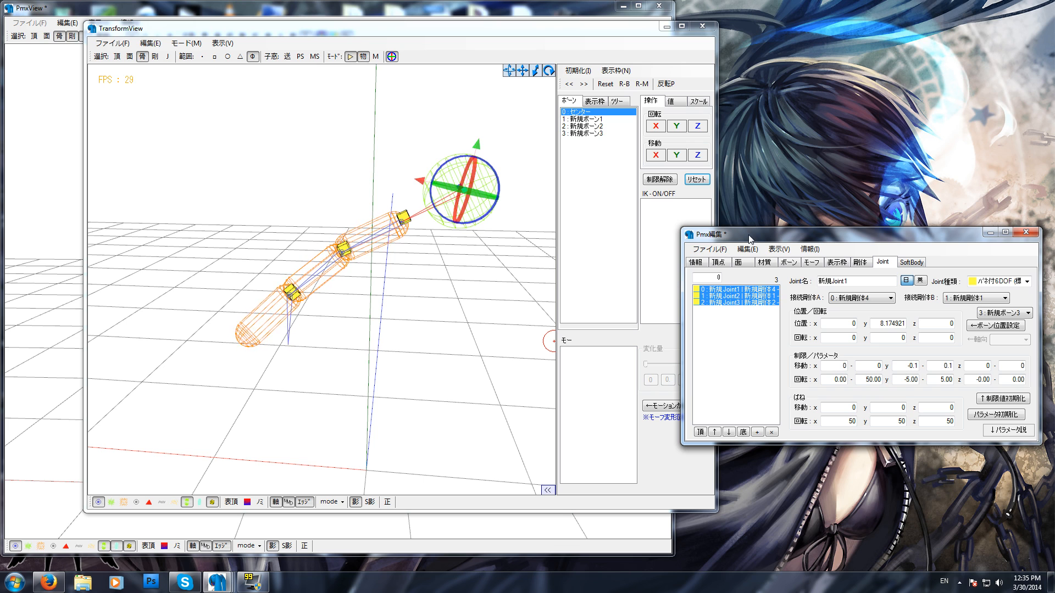
drag(757, 238, 755, 350)
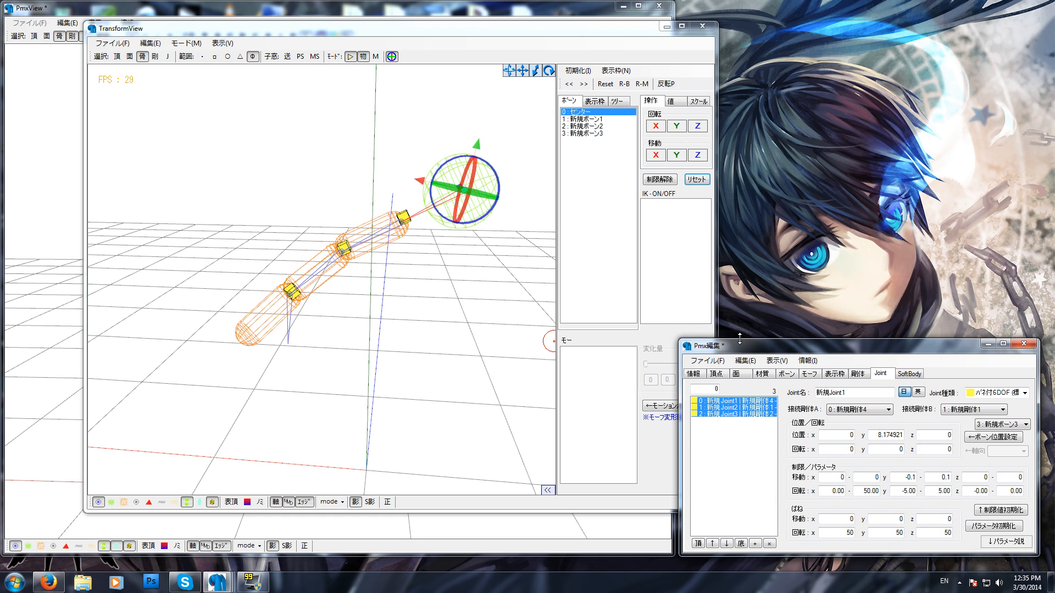